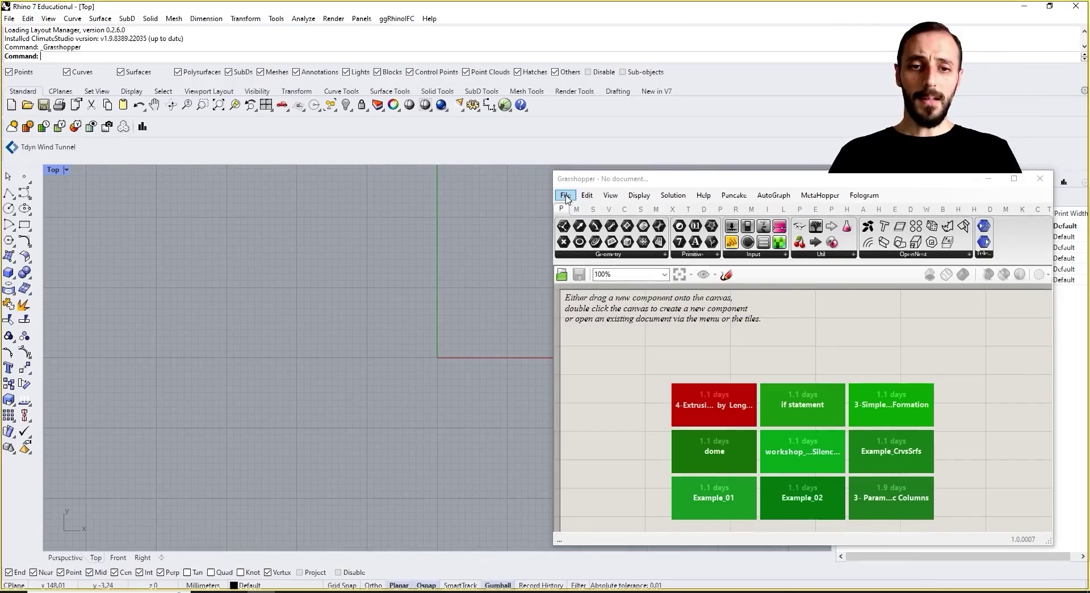
Place a Square grid component on the empty Grasshopper canvas, leaving room for its inputs
right_click_drag(447, 369, 199, 430)
scroll(349, 397, "down", 2)
scroll(288, 412, "down", 14)
scroll(287, 410, "up", 8)
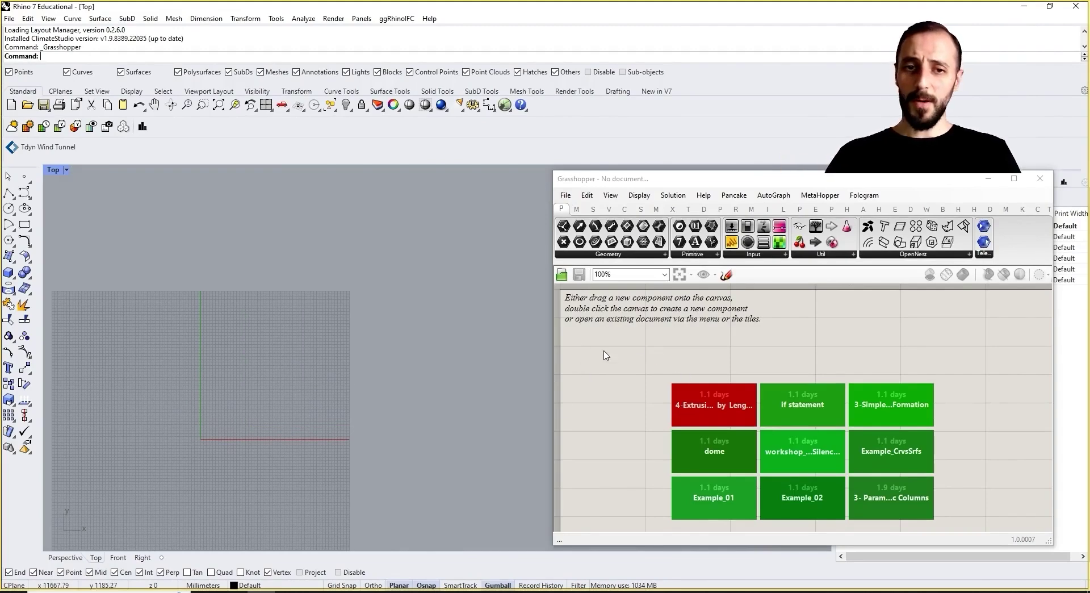
left_click(609, 209)
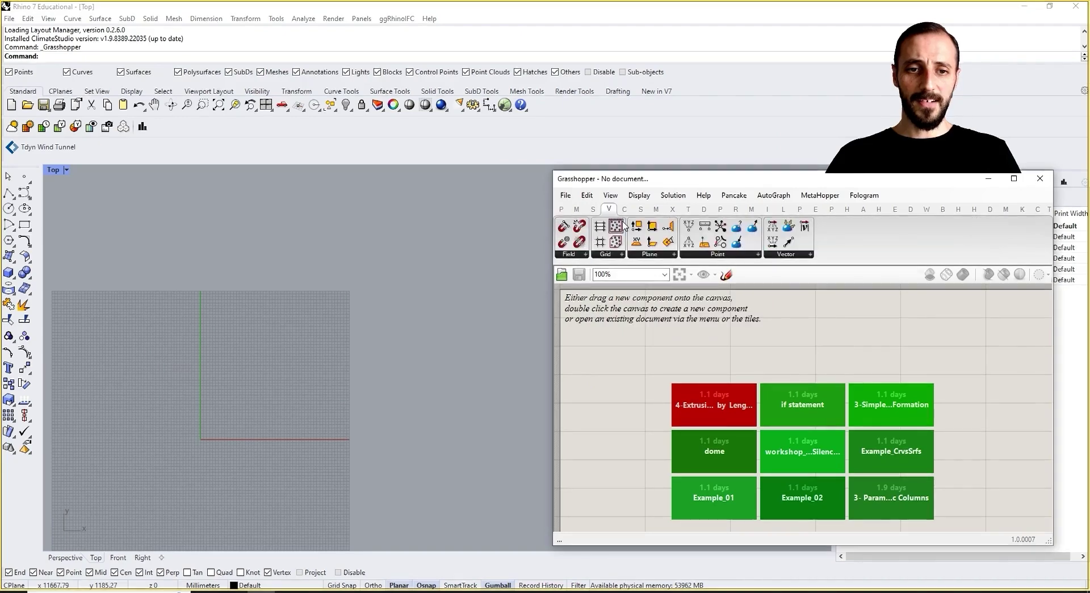
left_click(616, 258)
left_click_drag(621, 318, 697, 398)
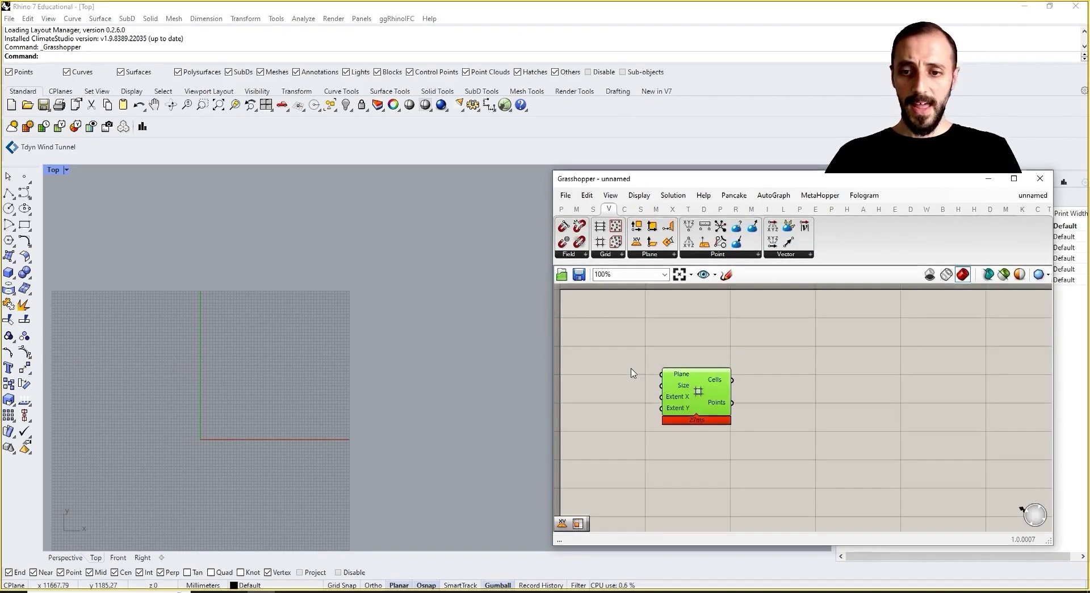
right_click_drag(639, 368, 737, 366)
left_click_drag(802, 402, 861, 396)
left_click(771, 368)
mouse_move(840, 375)
scroll(841, 379, "up", 3)
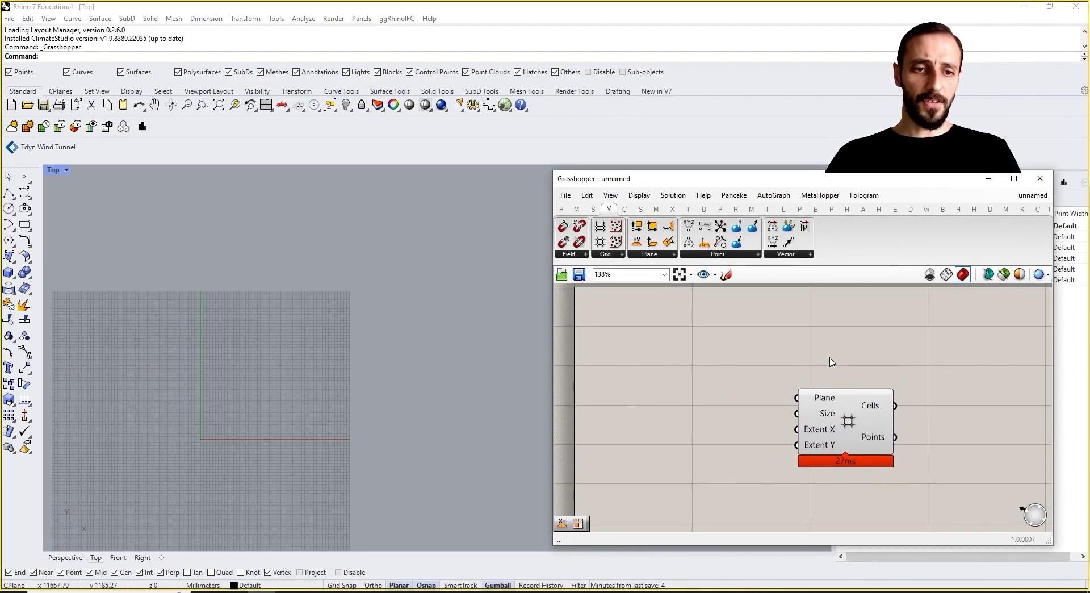
scroll(830, 362, "down", 1)
left_click(848, 397)
left_click(773, 367)
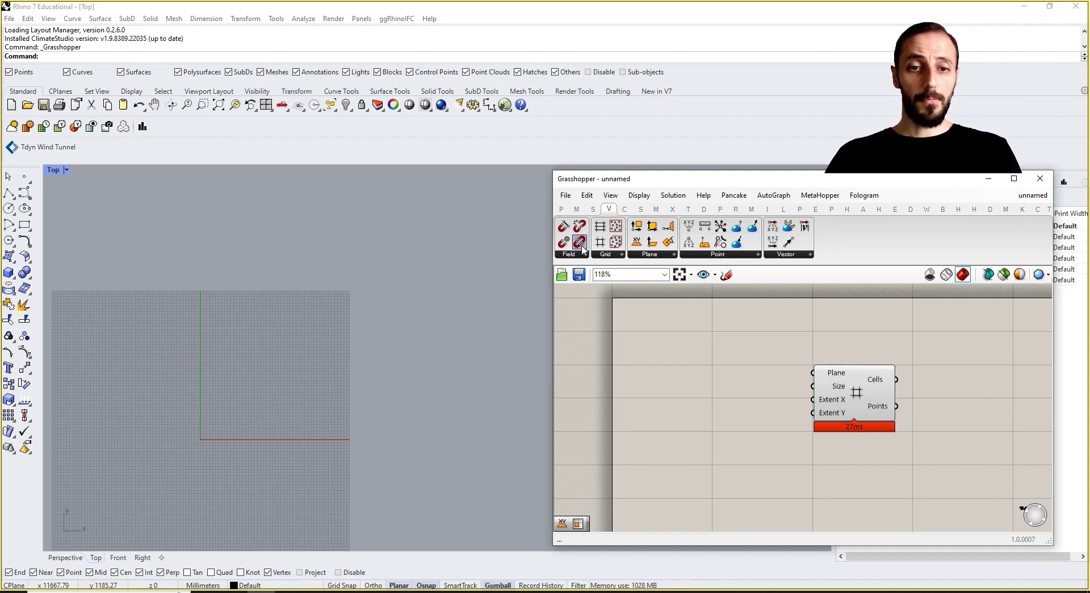
Add an XY Plane component connected to the Square grid's Plane input and turn off its preview
left_click(605, 256)
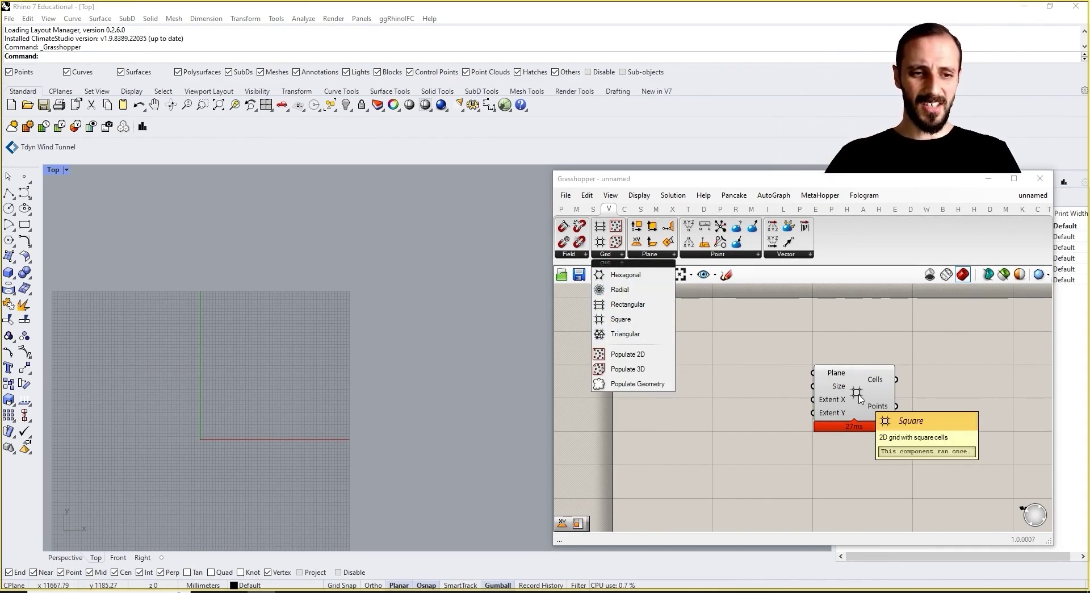
left_click(748, 379)
left_click(634, 255)
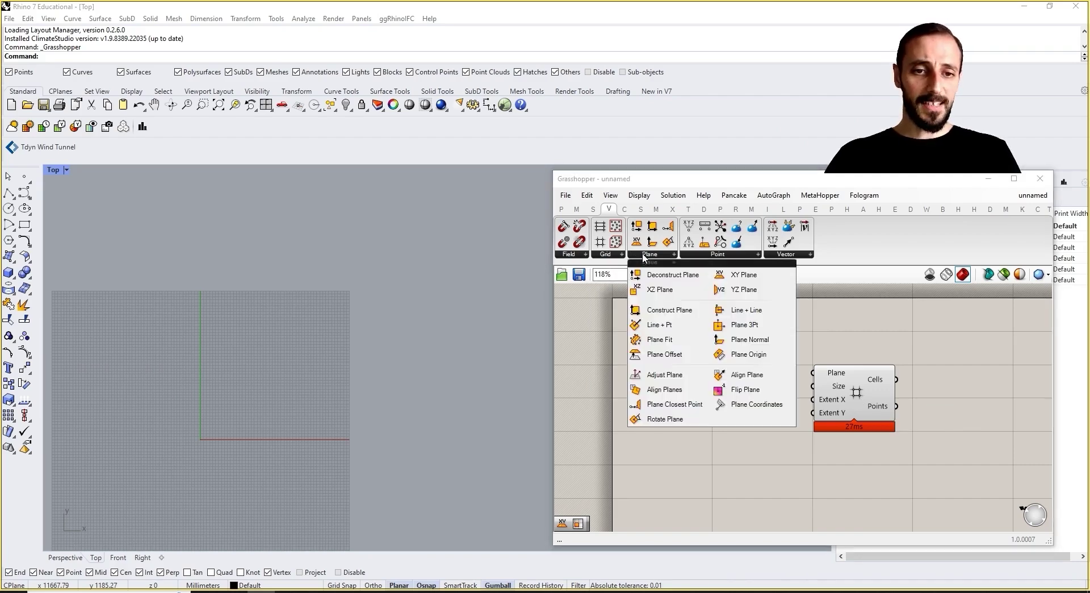
left_click_drag(732, 275, 804, 372)
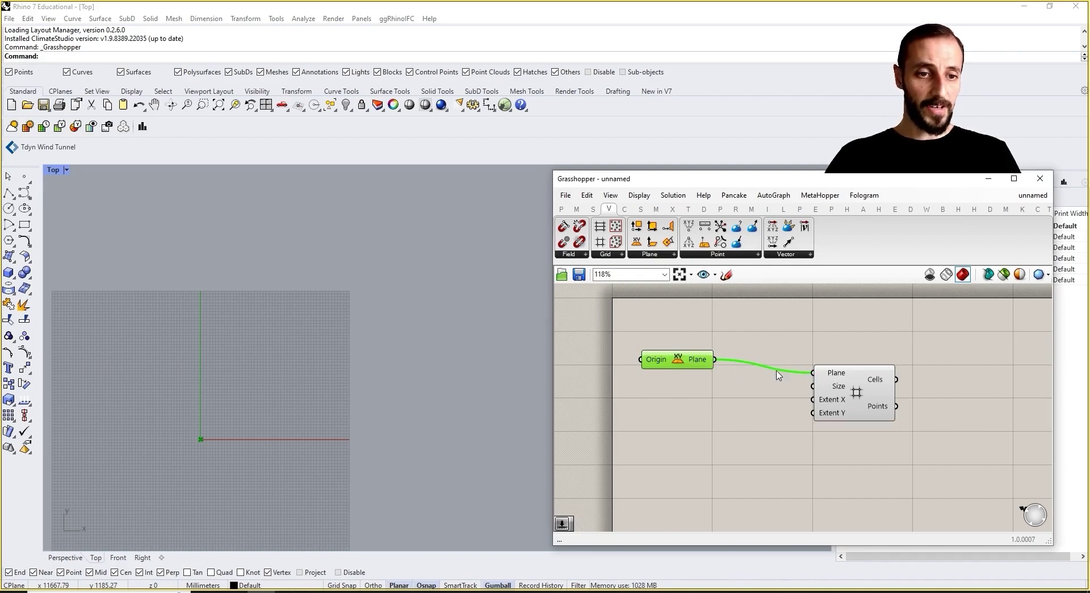
left_click_drag(682, 362, 716, 375)
left_click(677, 388)
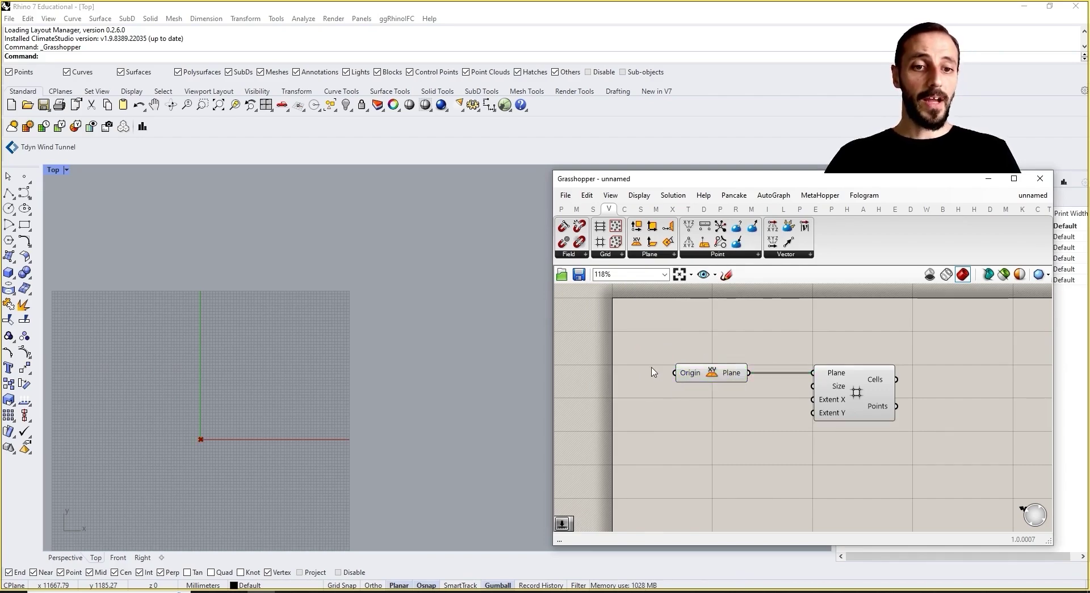
right_click(729, 375)
left_click(731, 394)
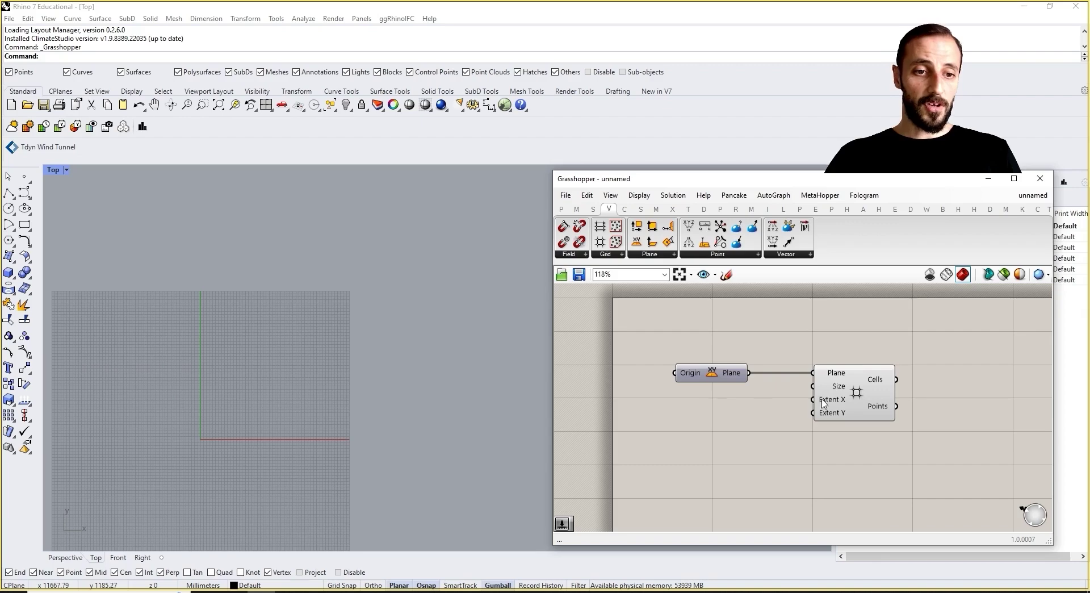
Create a number slider with value 150 and connect it to the Square grid's Size input
mouse_move(839, 389)
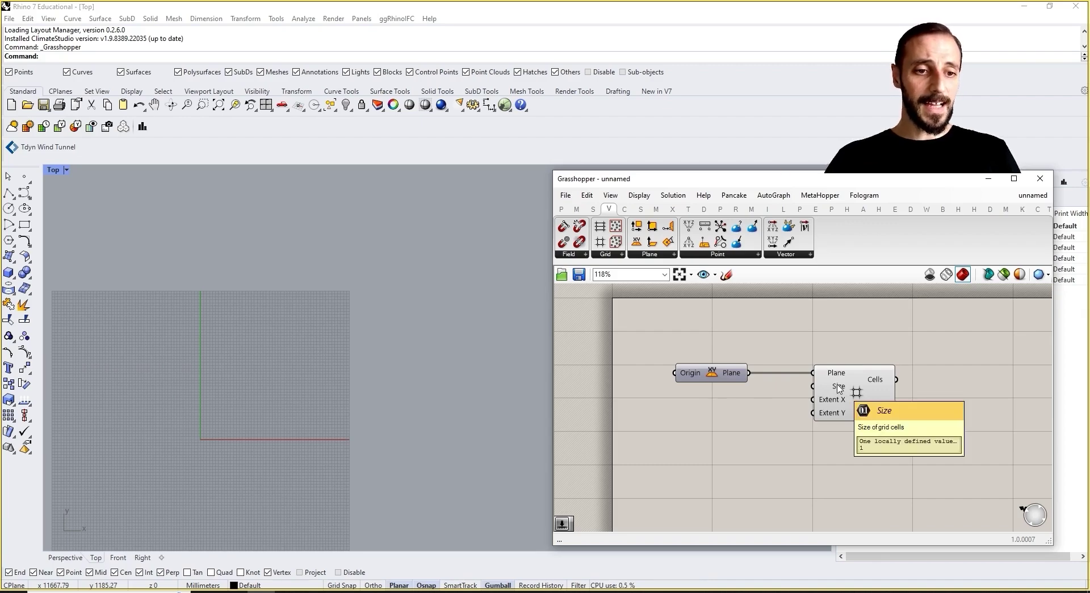
double_click(720, 415)
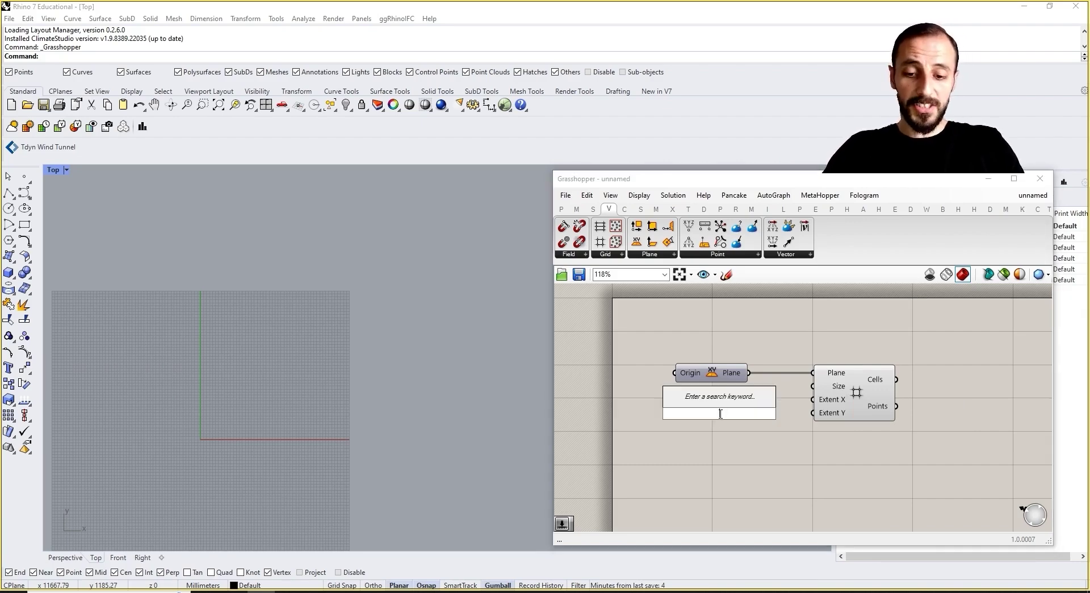
type("150")
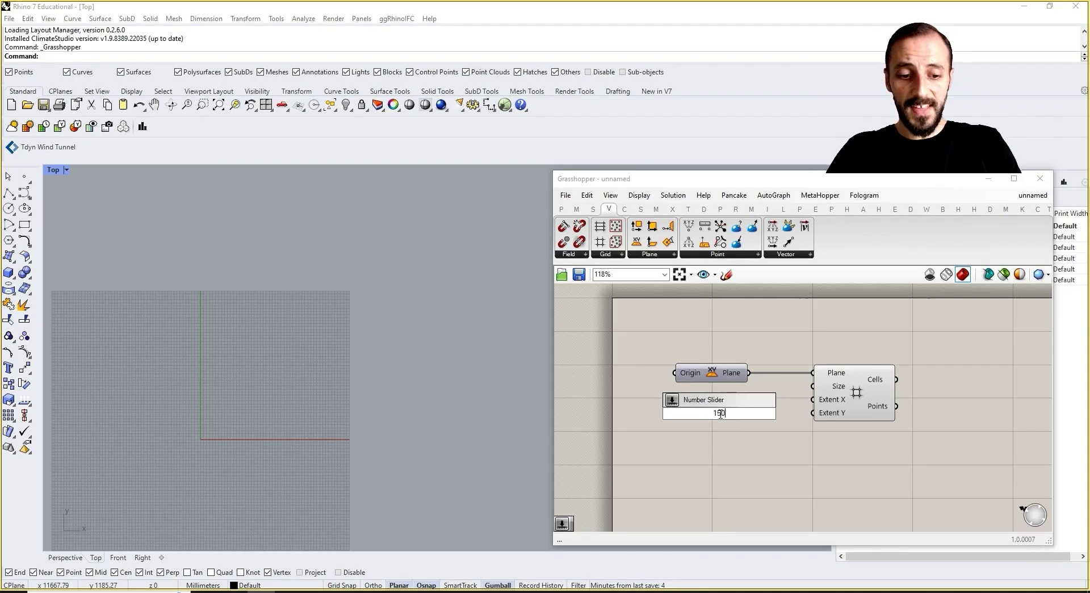
key("Return")
left_click_drag(789, 413, 812, 386)
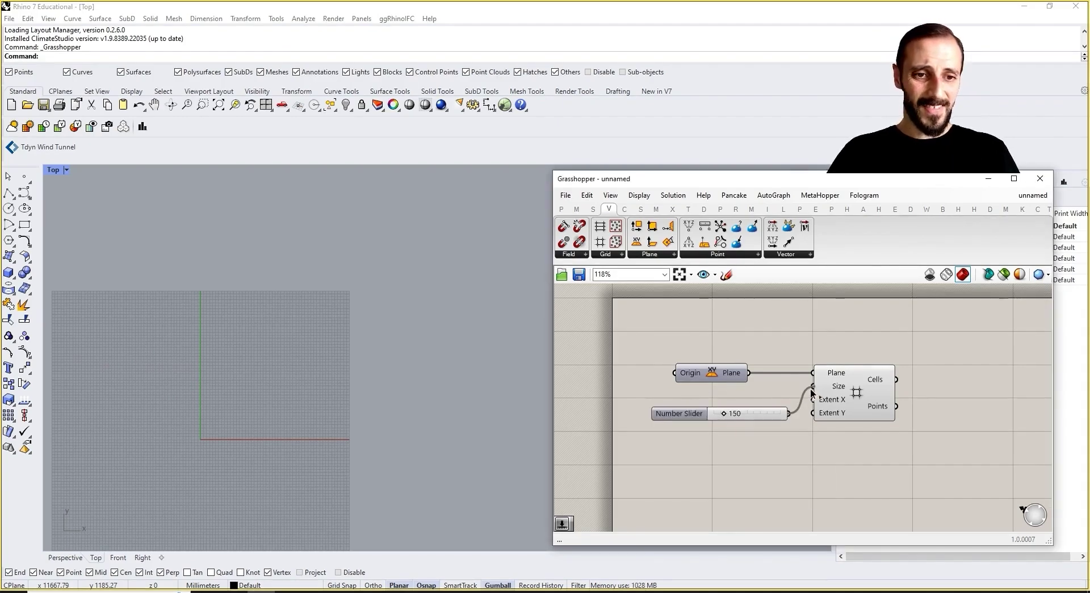
left_click_drag(761, 418, 746, 404)
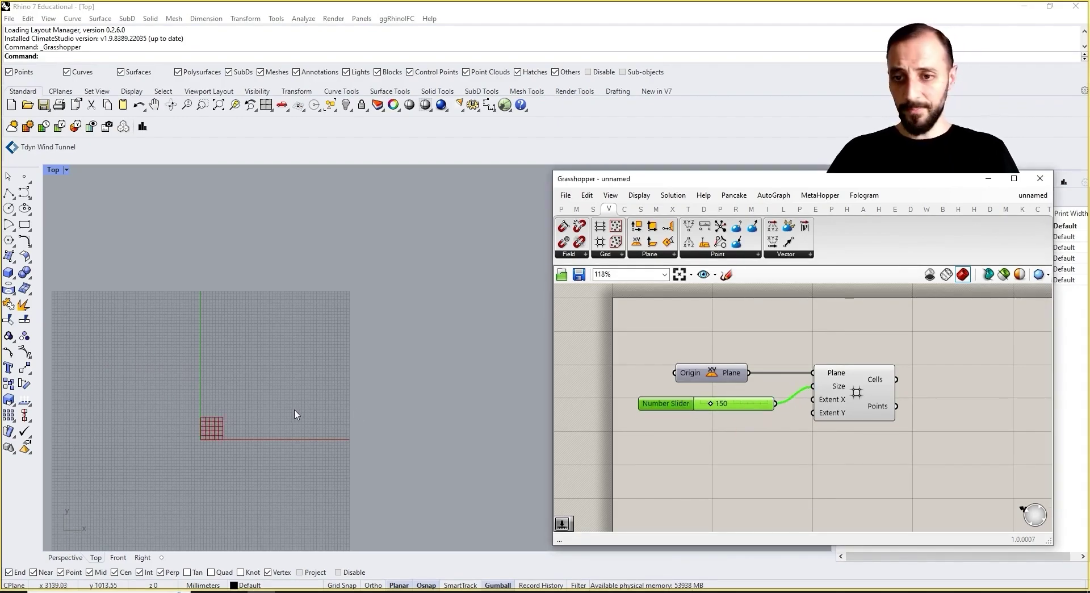
Set the grid's Size slider to 1000 and shift the XY Plane component and the slider up on the canvas
scroll(295, 414, "up", 5)
scroll(252, 387, "down", 5)
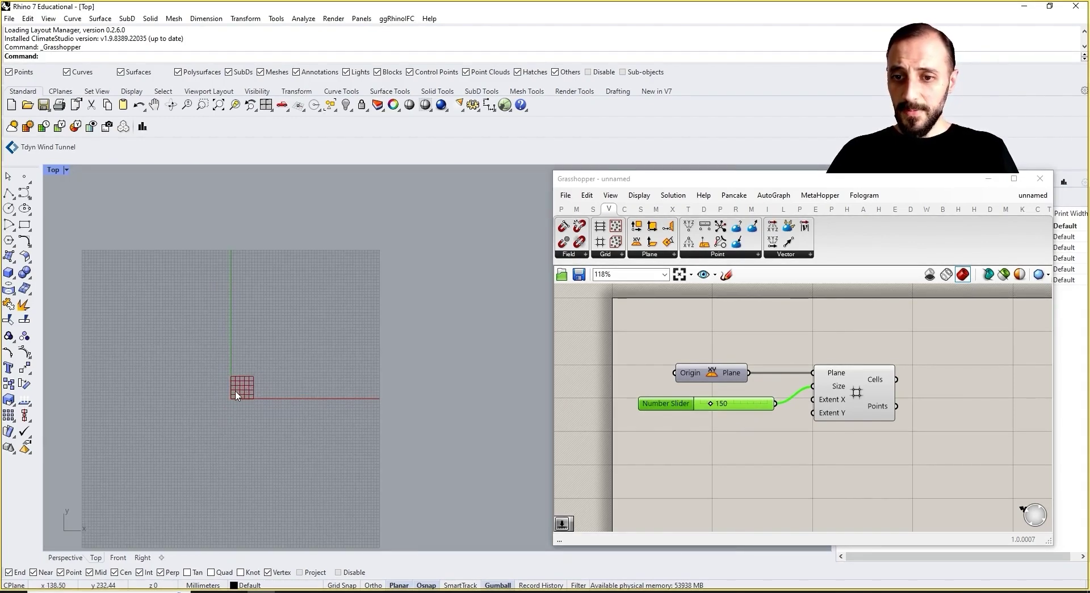
right_click_drag(260, 381, 261, 346)
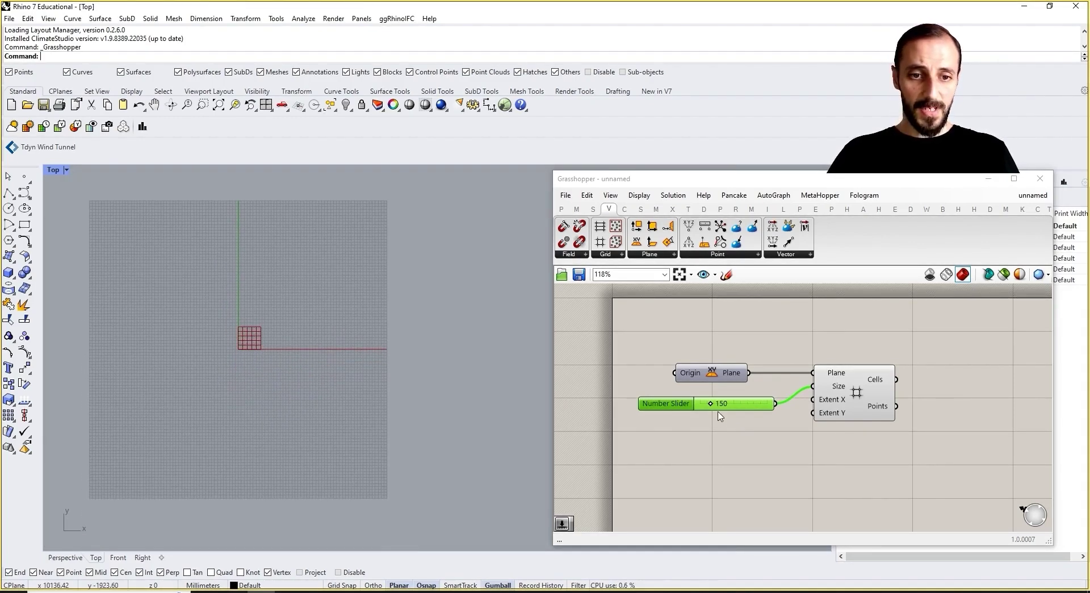
left_click_drag(710, 403, 775, 403)
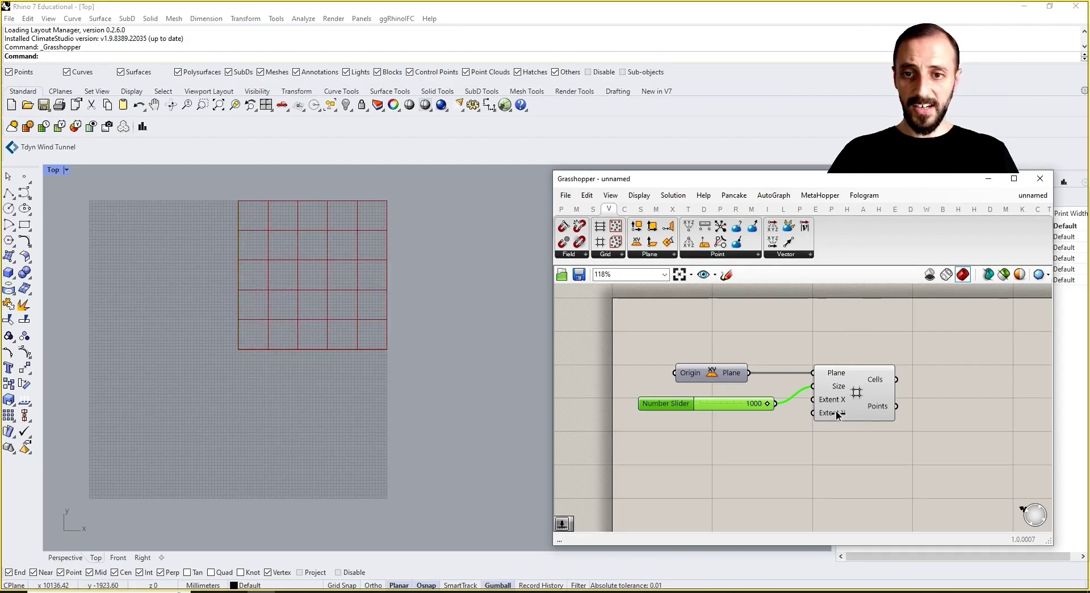
left_click_drag(710, 379, 693, 366)
left_click_drag(716, 401, 705, 386)
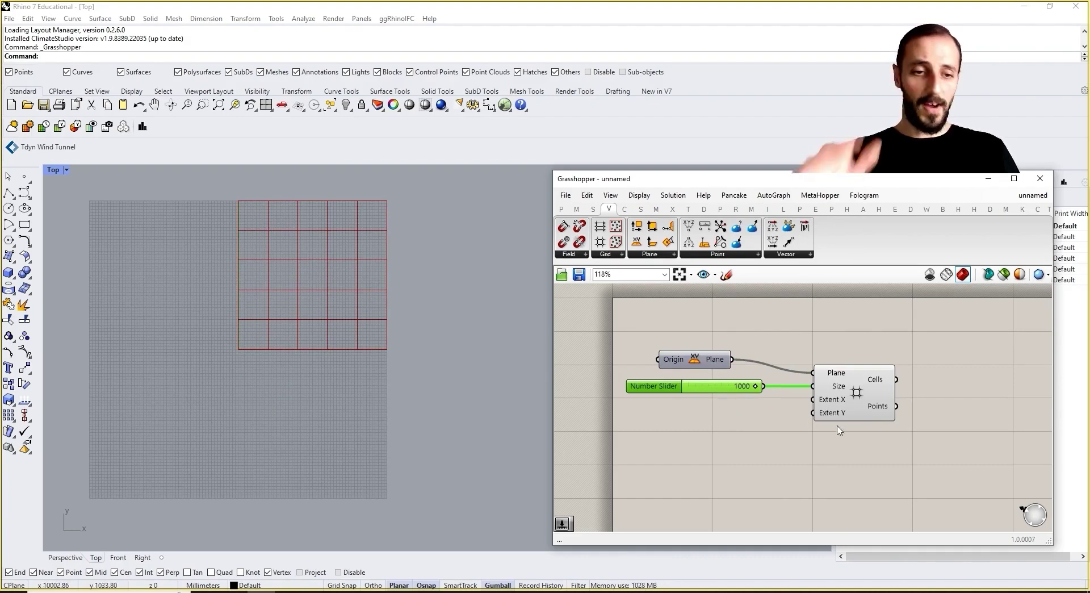
Create a number slider with value 20 below the Size slider and duplicate it underneath
mouse_move(836, 402)
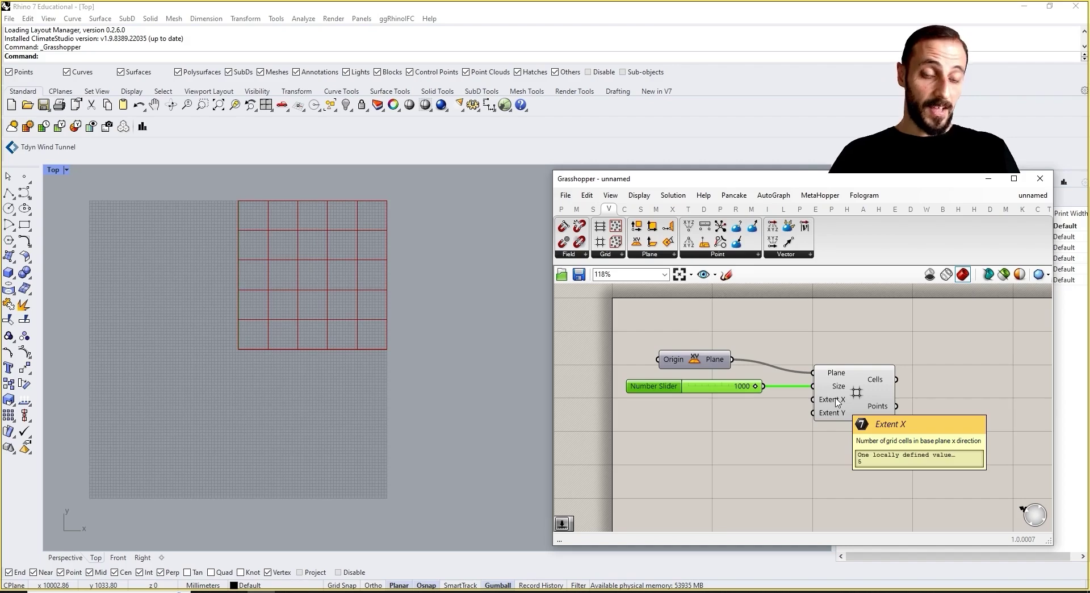
double_click(703, 428)
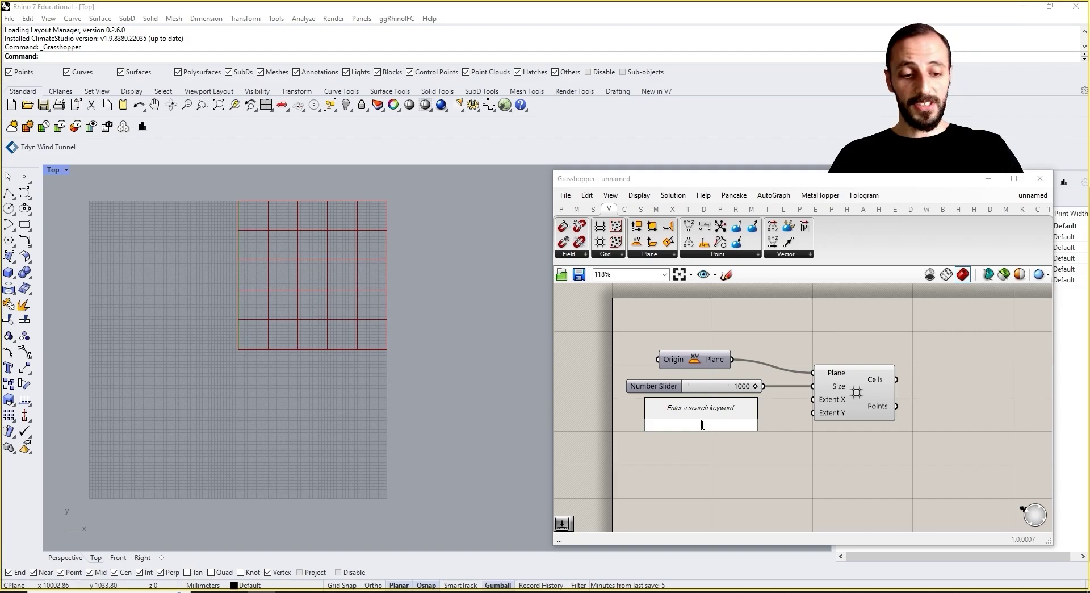
type("20")
key("Return")
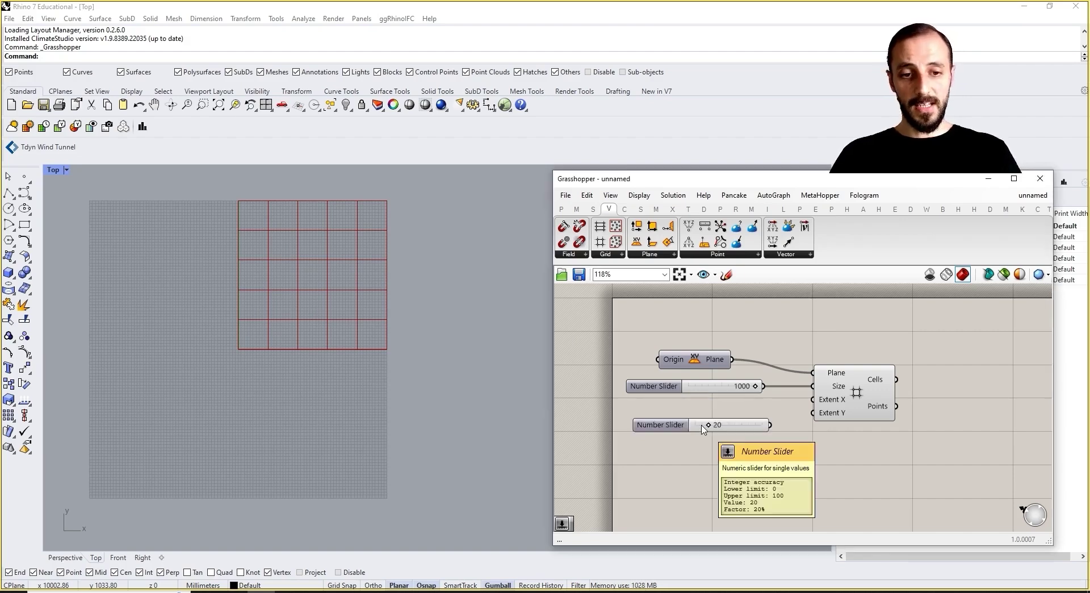
left_click_drag(678, 424, 687, 456, "alt")
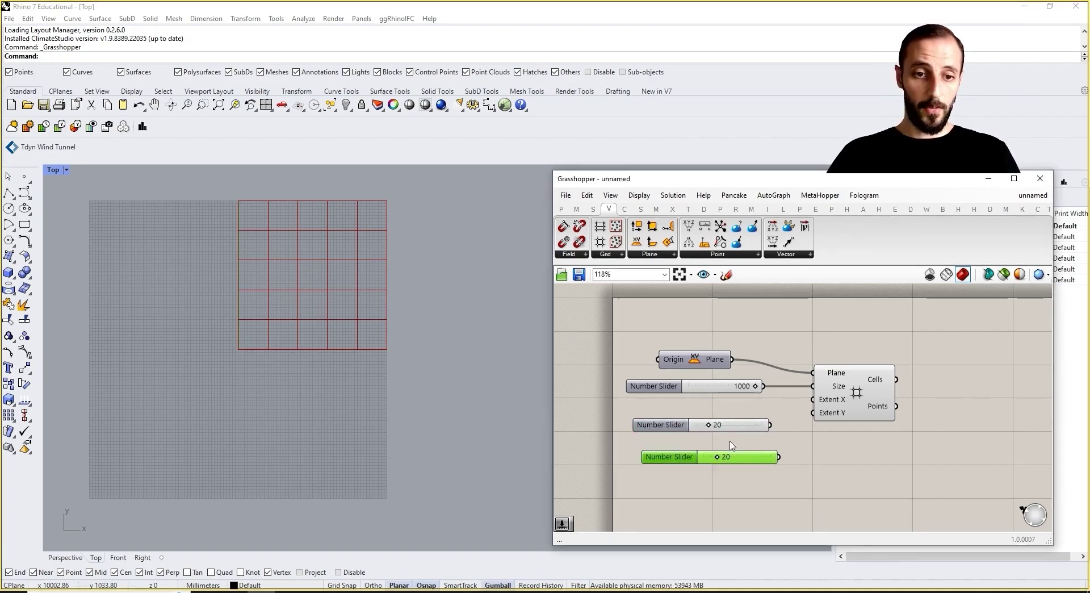
Connect the two new sliders to the Square grid's Extent X and Extent Y inputs
left_click_drag(771, 425, 778, 456)
scroll(240, 352, "down", 15)
scroll(278, 302, "up", 4)
right_click_drag(254, 270, 244, 328)
scroll(243, 328, "up", 2)
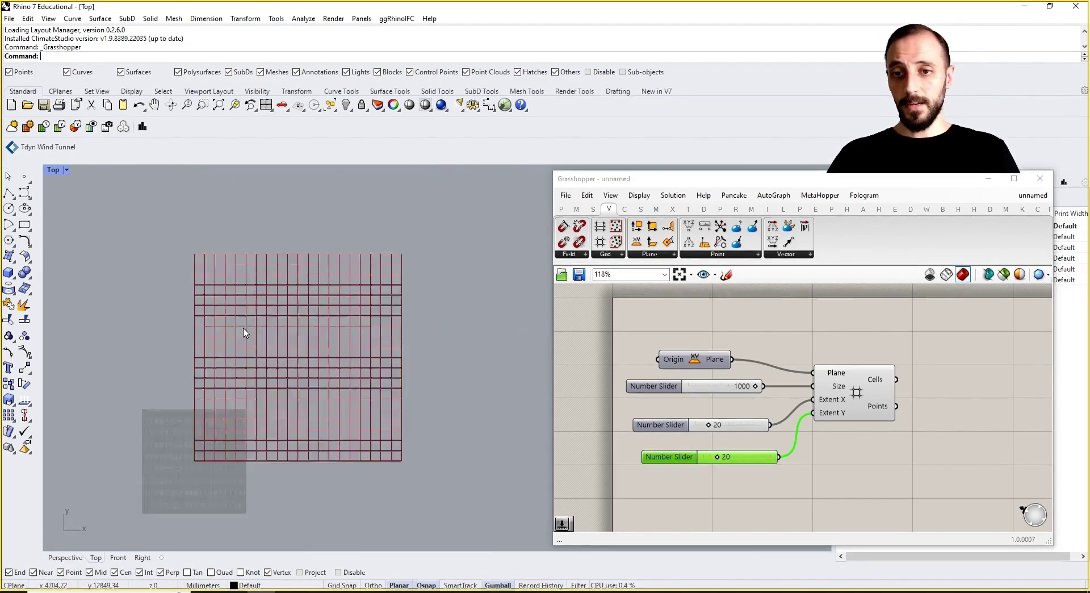
scroll(245, 333, "up", 2)
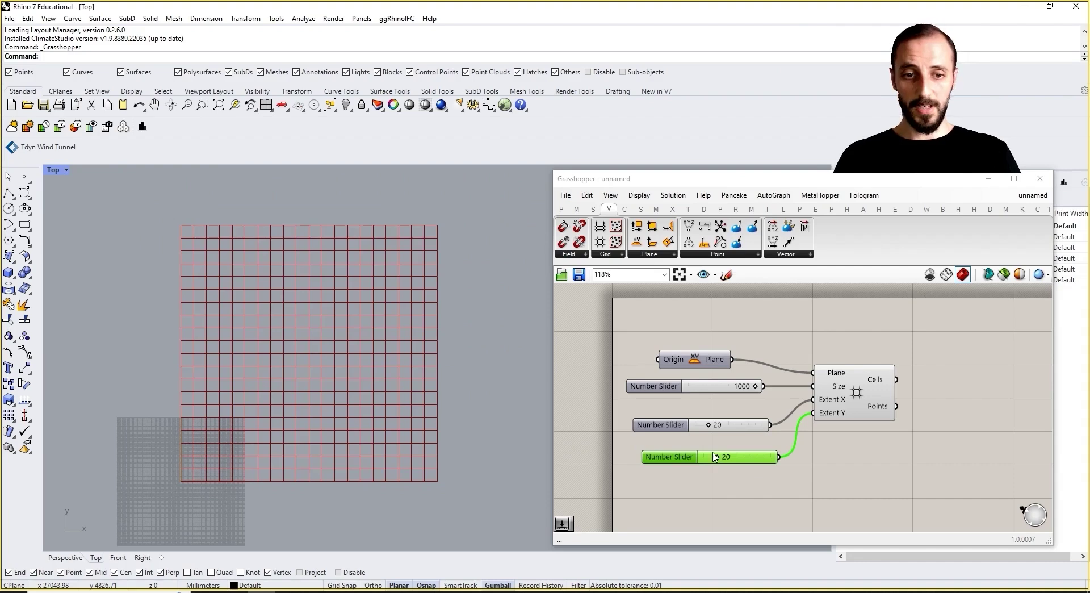
Set both the Extent X and Extent Y sliders to 15 and line up the Extent Y slider below the other
double_click(731, 427)
type("15")
key("Return")
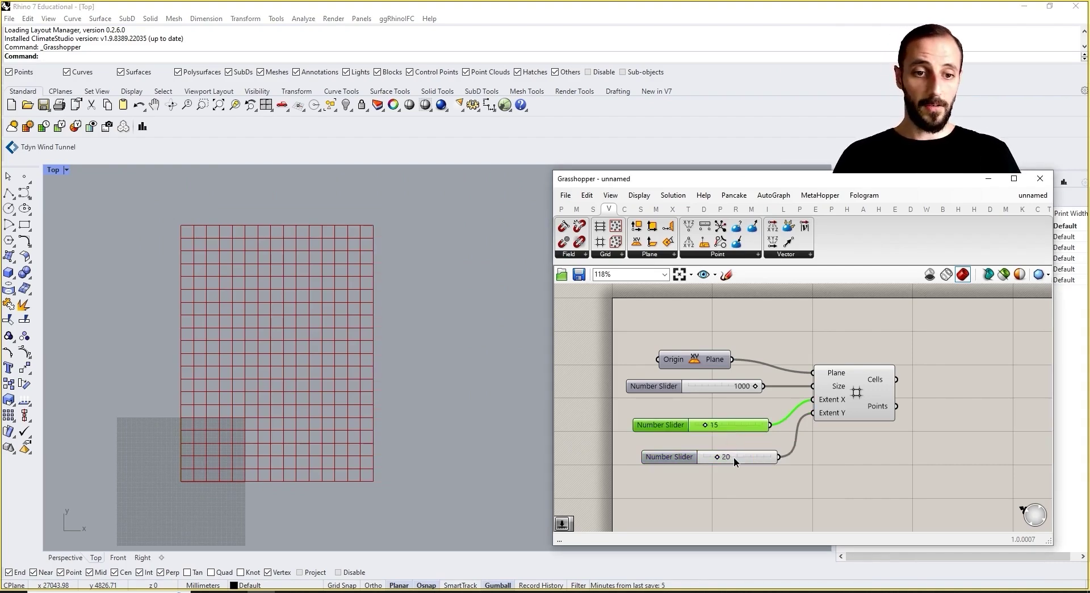
double_click(734, 457)
type("15")
key("Return")
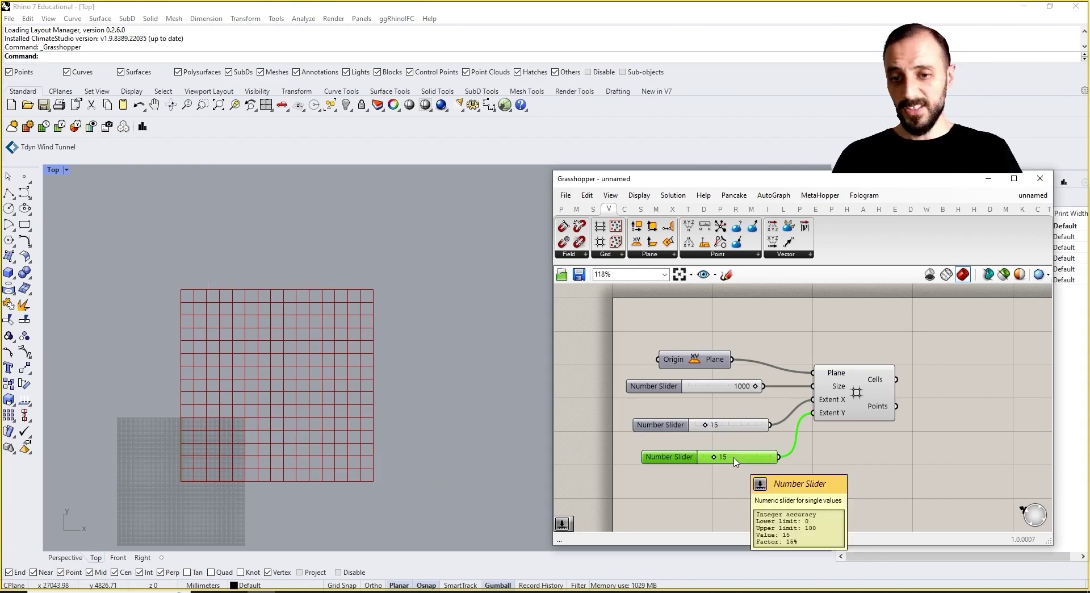
right_click_drag(881, 457, 861, 452)
left_click_drag(737, 458, 730, 456)
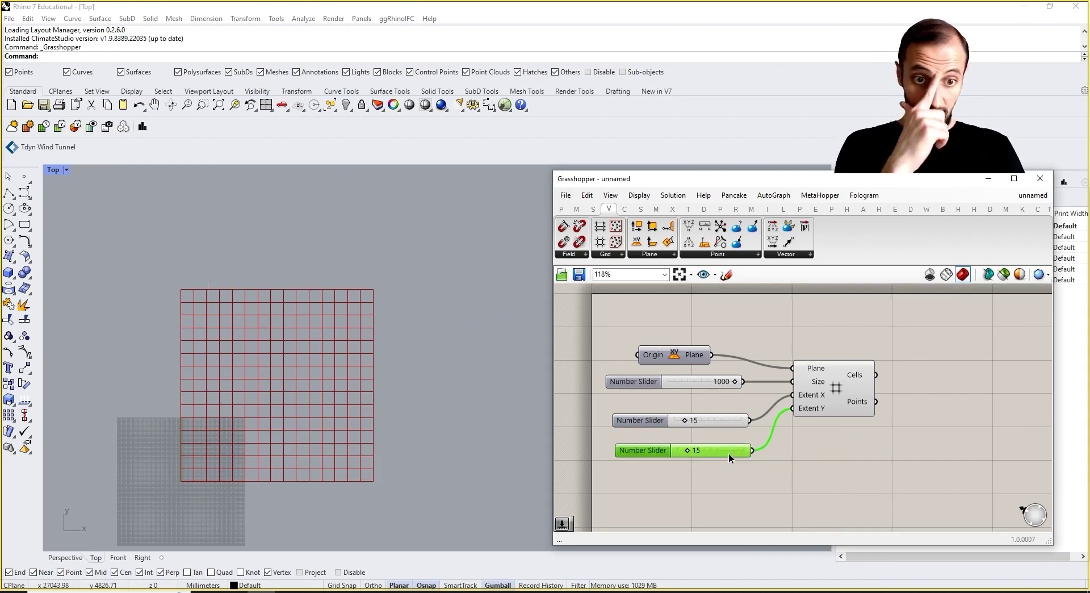
left_click(727, 424)
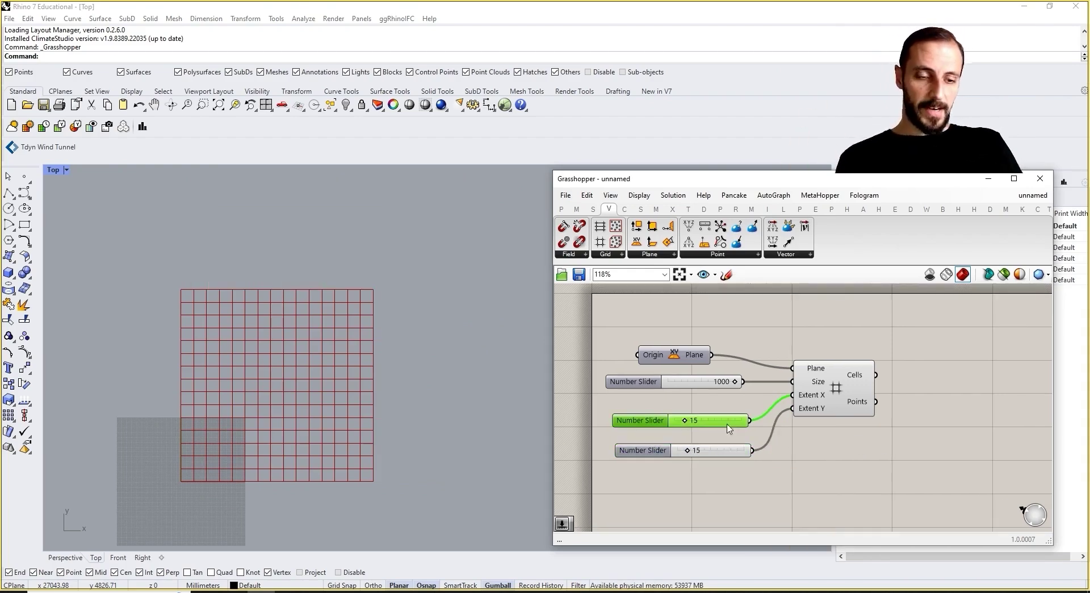
left_click(810, 466)
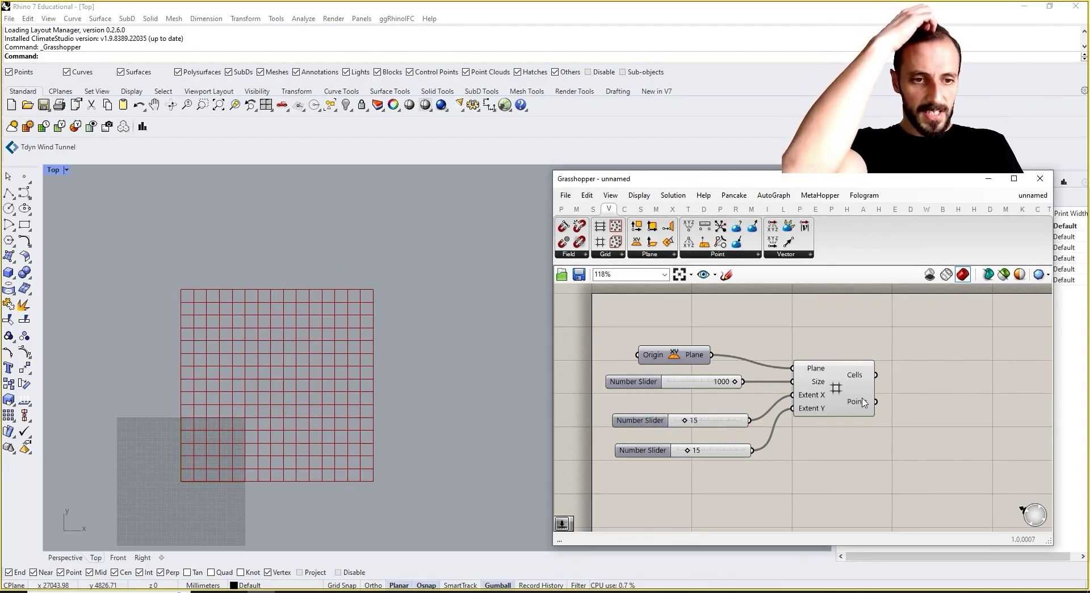
Add a Curve parameter and connect the Square grid's Cells output to it
mouse_move(863, 402)
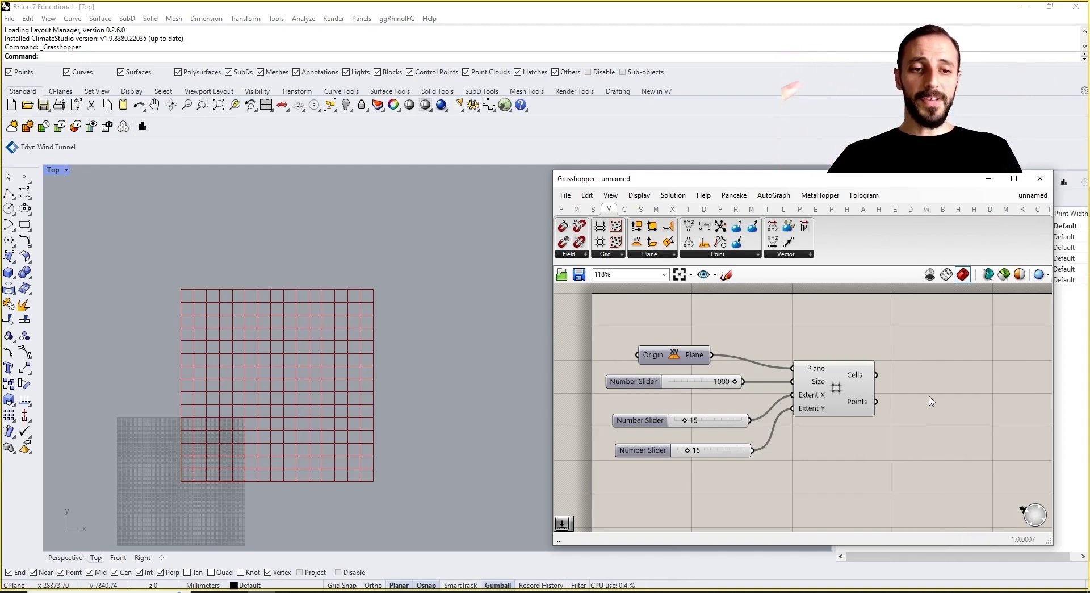
left_click(840, 392)
left_click(891, 371)
mouse_move(856, 379)
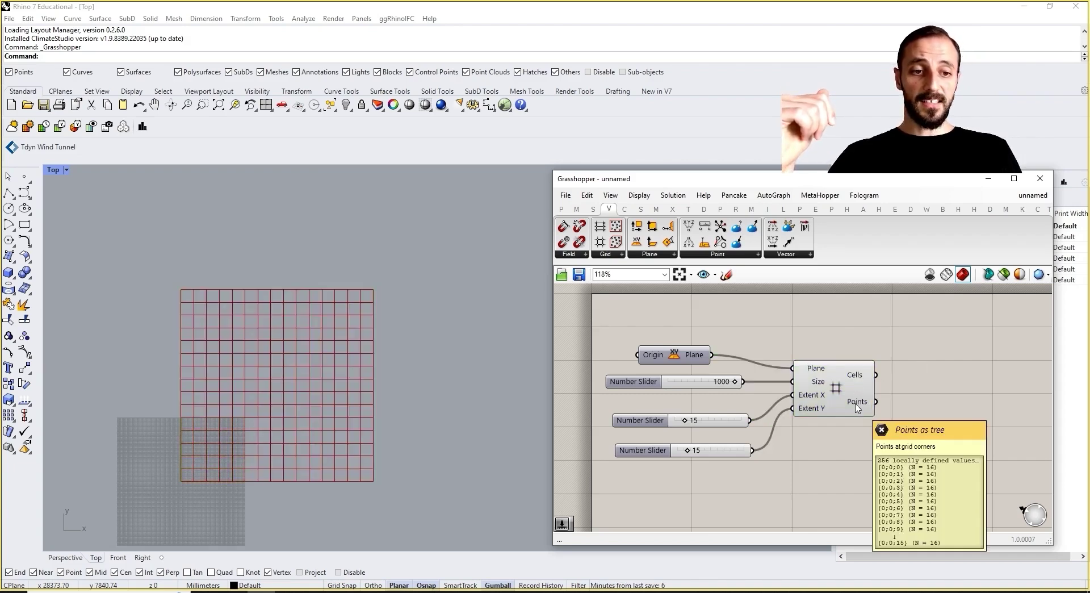
double_click(918, 360)
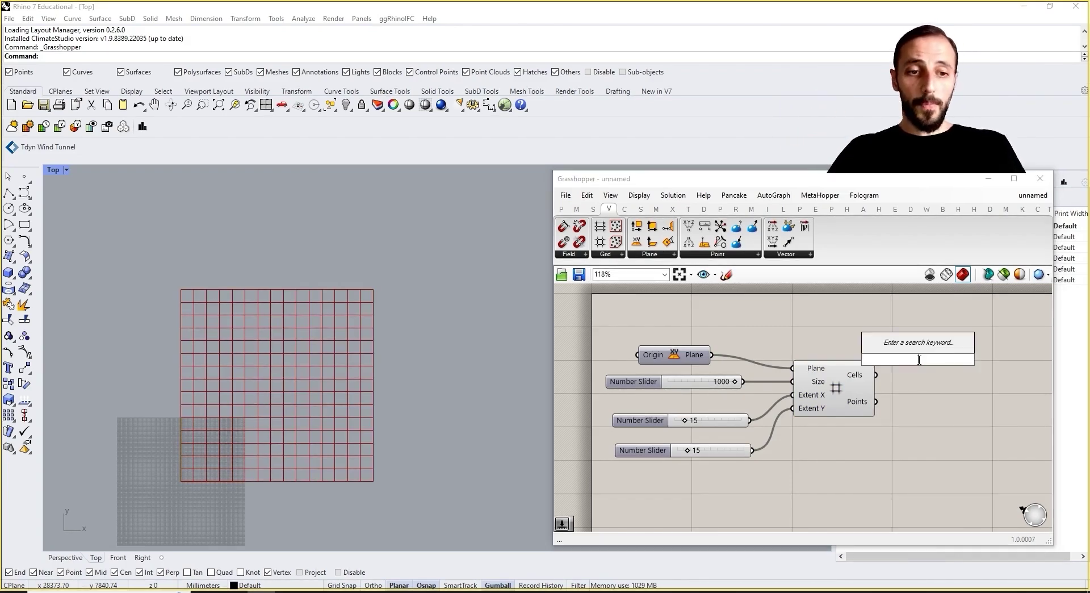
type("curve")
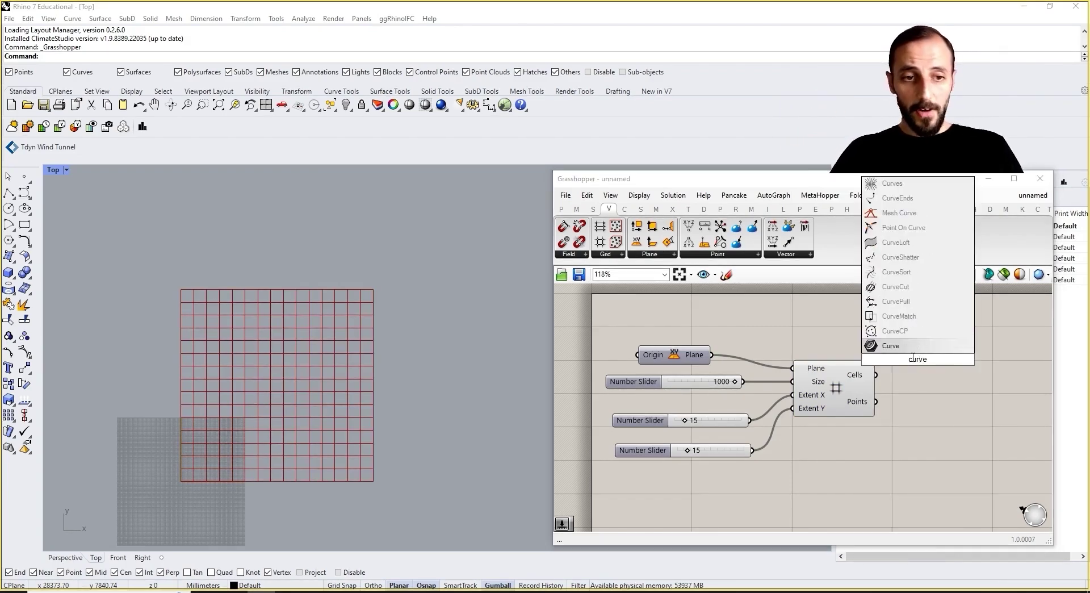
left_click(904, 346)
Turn off the Square grid component's preview and select the Curve parameter
left_click(852, 386)
middle_click(833, 327)
left_click(847, 344)
left_click(847, 341)
left_click(914, 358)
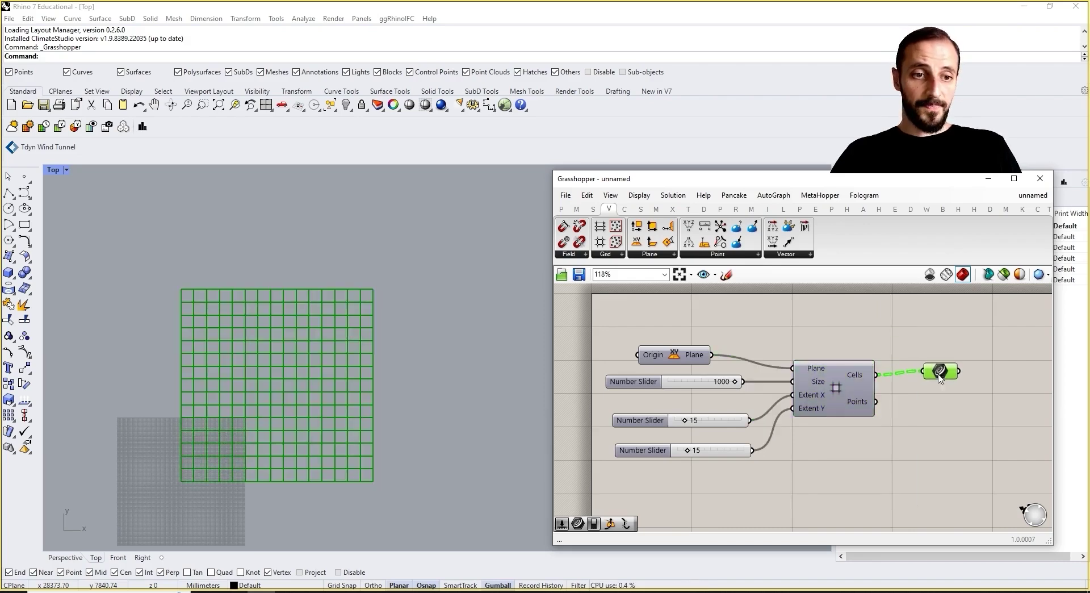
Add a Point parameter and connect the Square grid's Points output to it
left_click(925, 432)
double_click(925, 427)
type("point list")
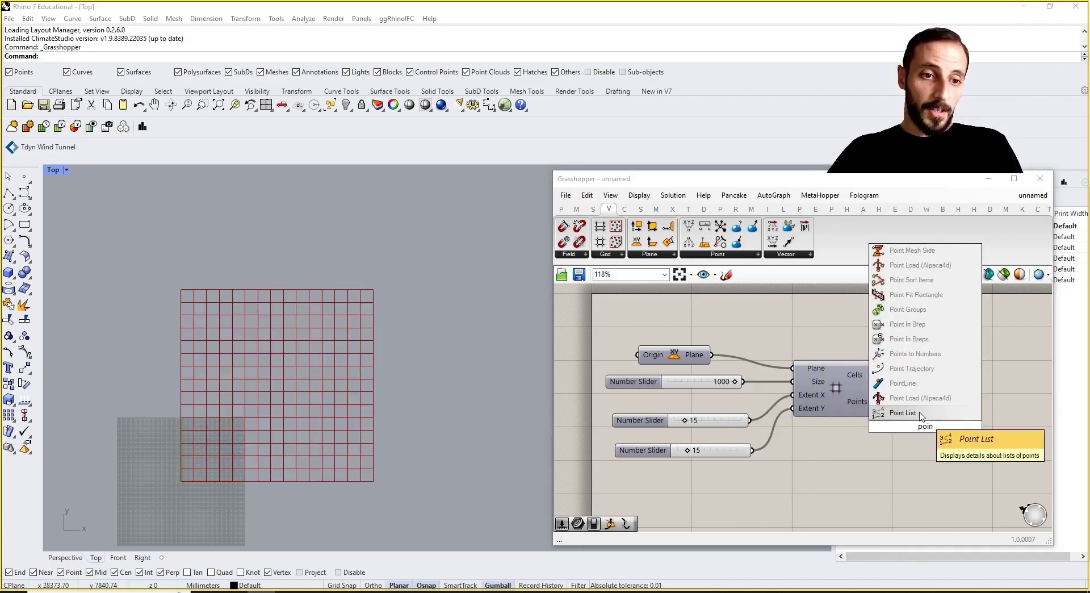
key("Return")
left_click_drag(926, 435, 941, 419)
left_click(929, 440)
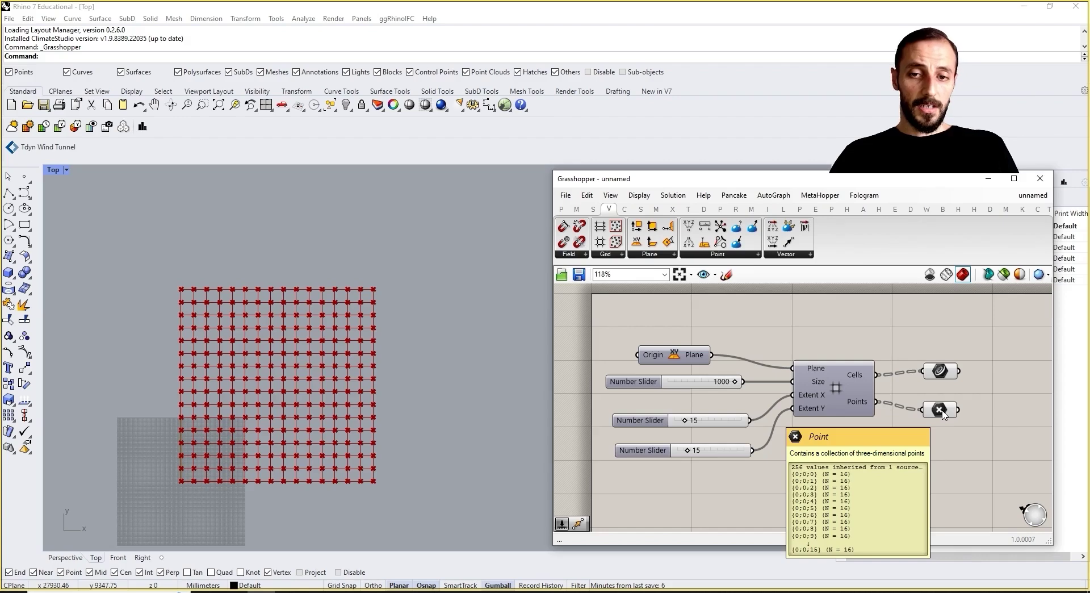
Turn off the Point parameter's preview and line it up below the Curve parameter
left_click(939, 410)
right_click(937, 412)
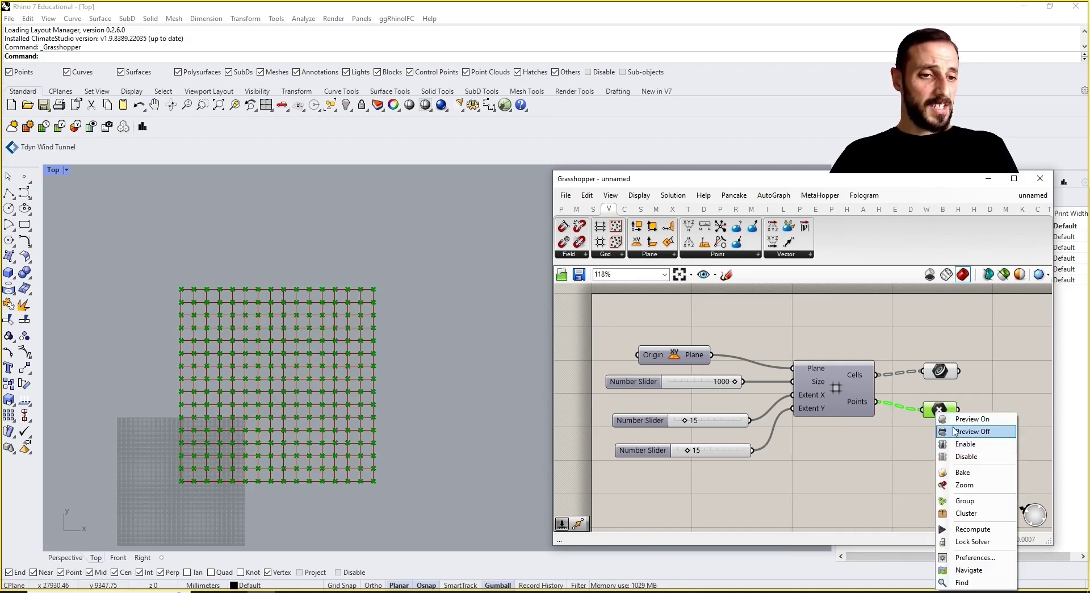
left_click(953, 432)
left_click(943, 370)
left_click(953, 350)
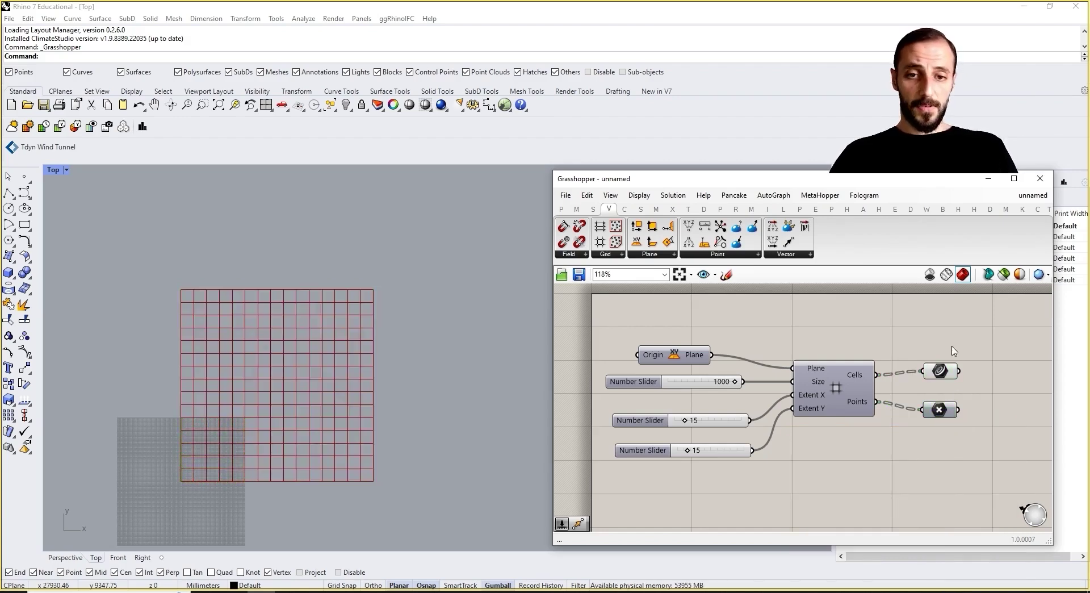
left_click(942, 372)
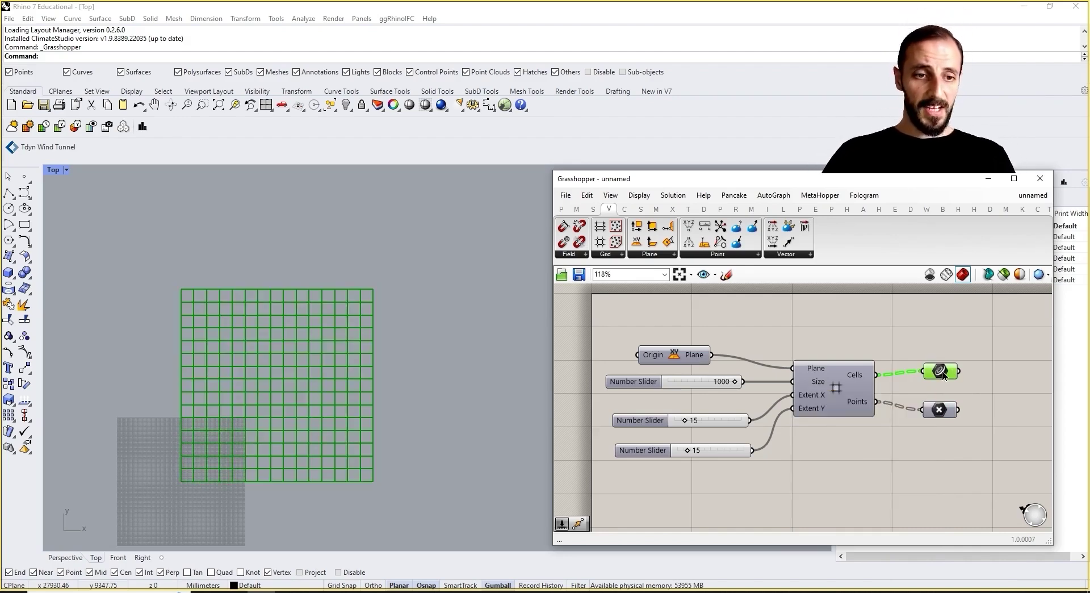
left_click(925, 344)
scroll(1017, 399, "up", 3)
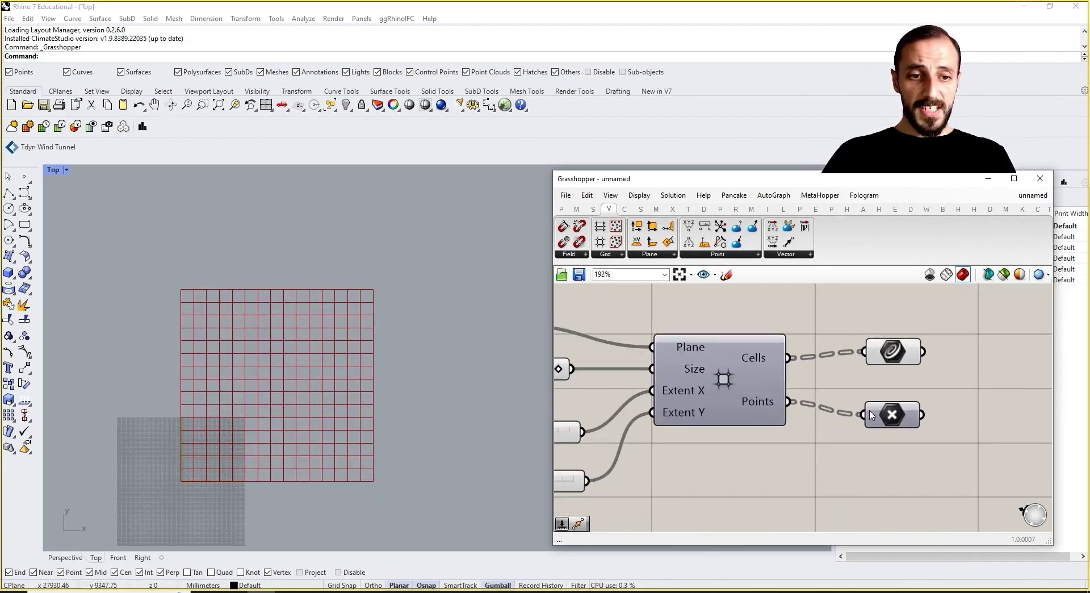
left_click_drag(890, 421, 894, 413)
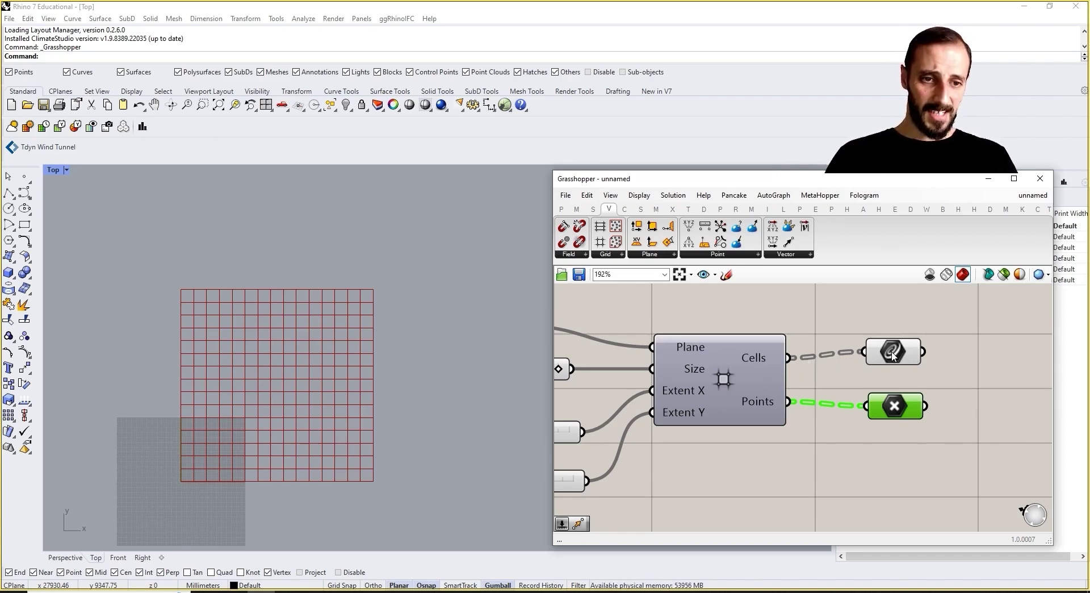
mouse_move(763, 360)
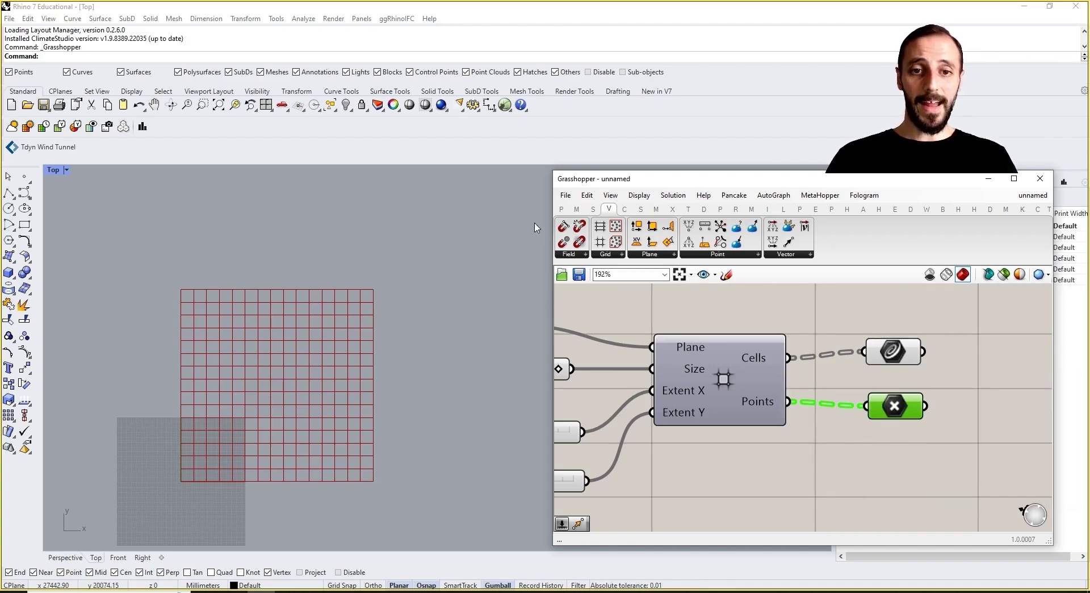
Add a Panel, connect the Curve parameter's output to it and enlarge it to show more entries
left_click(561, 209)
left_click(730, 243)
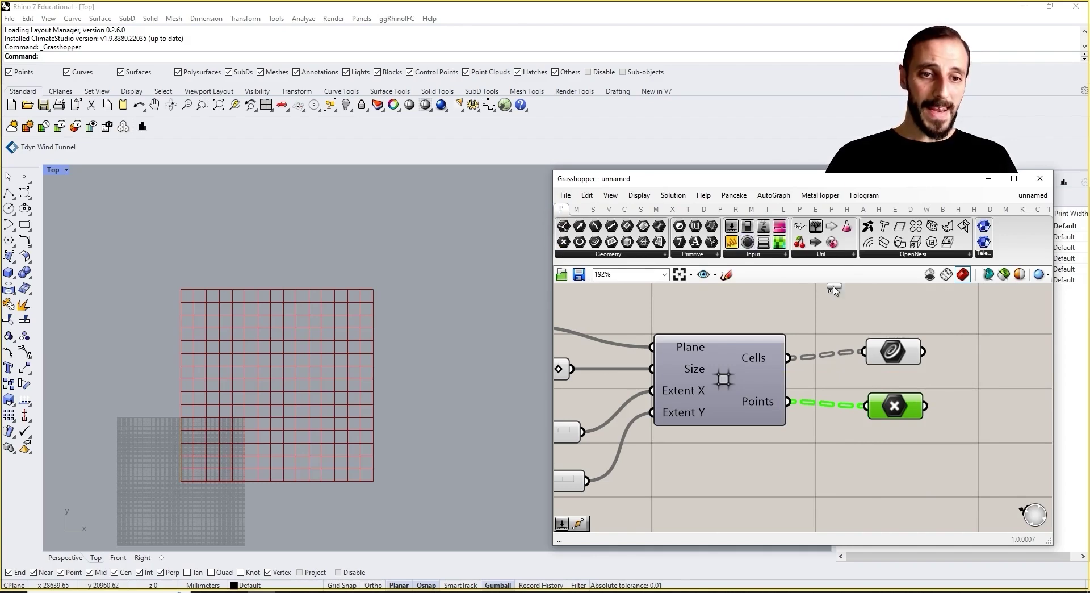
left_click(997, 345)
right_click_drag(997, 344, 867, 379)
left_click_drag(856, 370, 974, 368)
left_click_drag(793, 386, 907, 369)
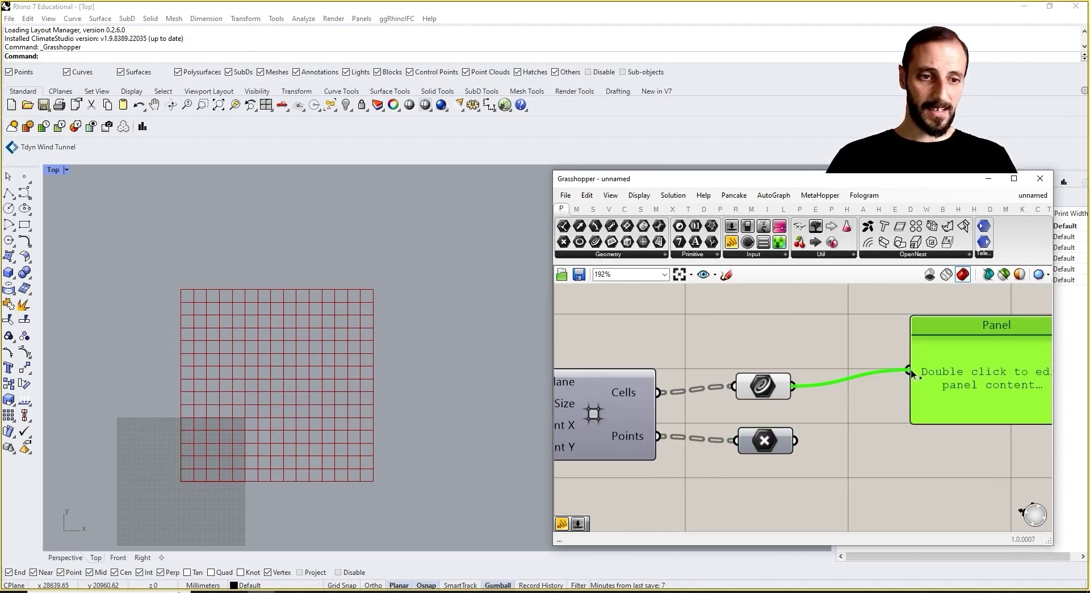
right_click_drag(877, 398, 772, 391)
left_click_drag(905, 415, 908, 487)
scroll(895, 434, "down", 2)
left_click_drag(878, 429, 879, 483)
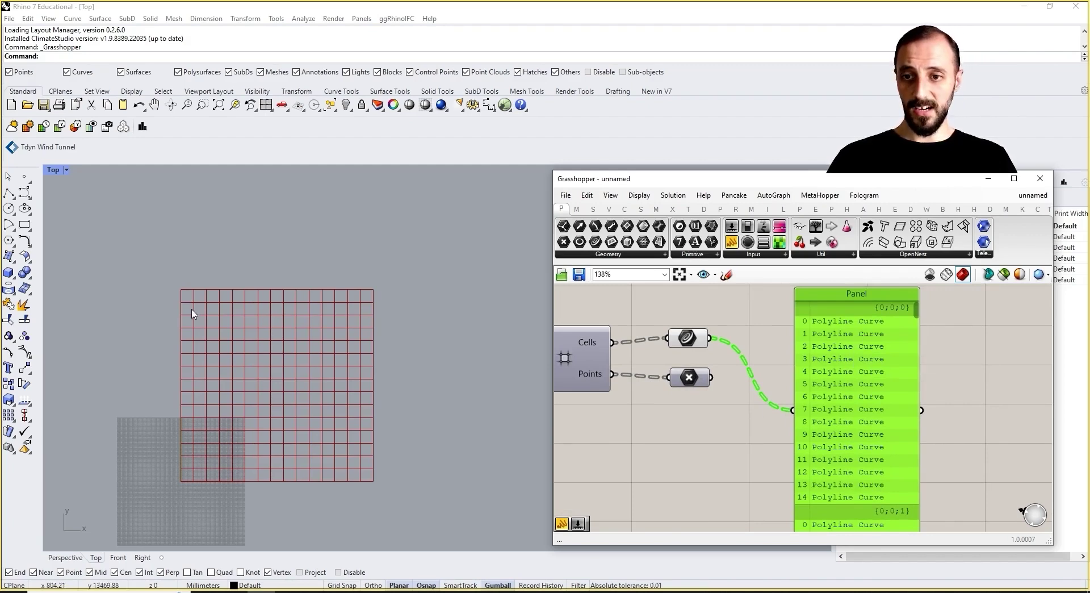
Add an Area component, connect the Curve parameter to its Geometry input and place it beside the Curve parameter
double_click(719, 476)
type("area")
key("Return")
left_click_drag(708, 340, 665, 465)
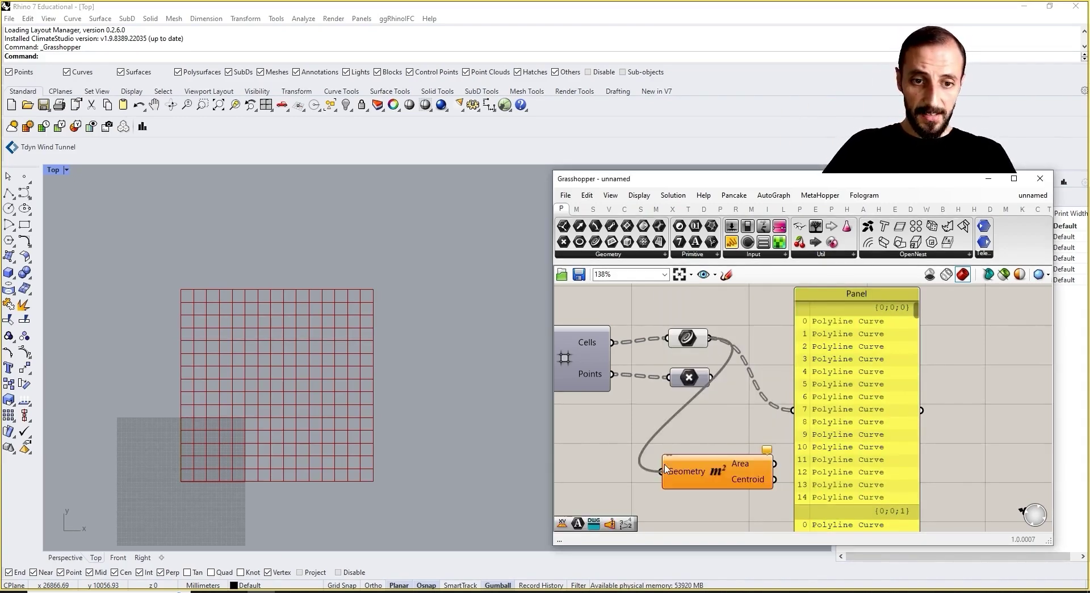
left_click_drag(881, 401, 1009, 403)
left_click_drag(731, 471, 833, 327)
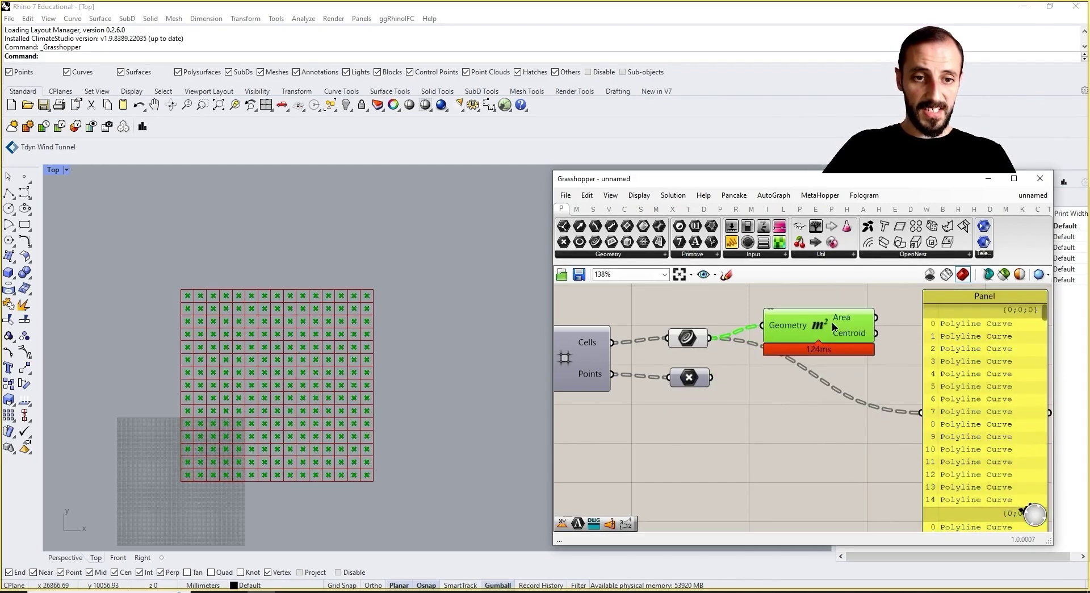
Add a Point List component and wire the Area component's Centroid output to it
right_click_drag(833, 327, 737, 404)
double_click(770, 363)
type("poi")
type("list")
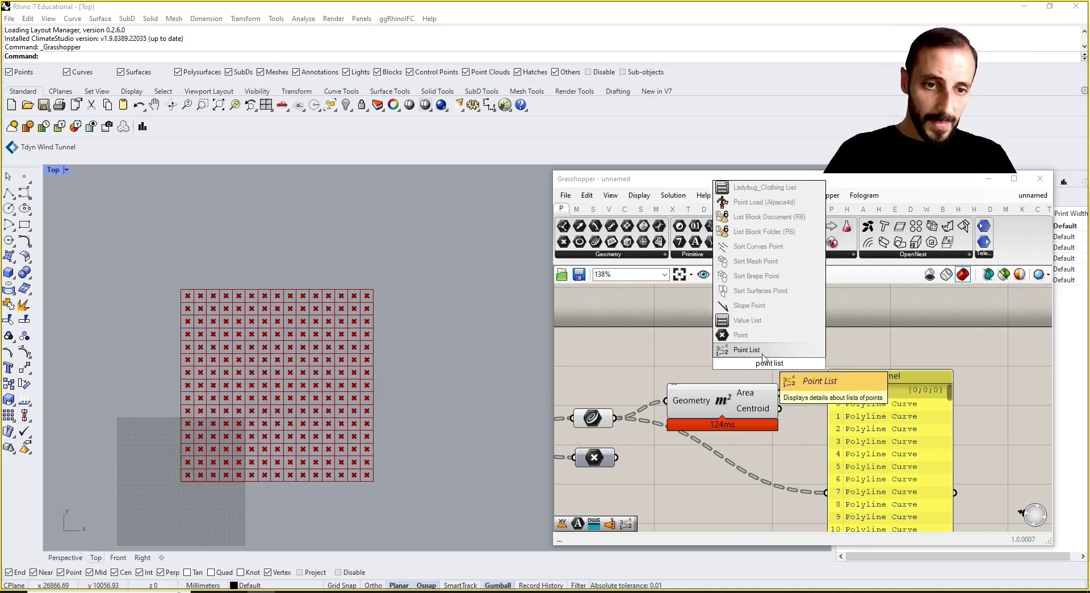
left_click(763, 351)
left_click_drag(779, 408, 826, 343)
Turn off the Area component's preview and switch the Centroid wire from the Point List's Size input to its Points input
right_click(720, 400)
left_click(708, 352)
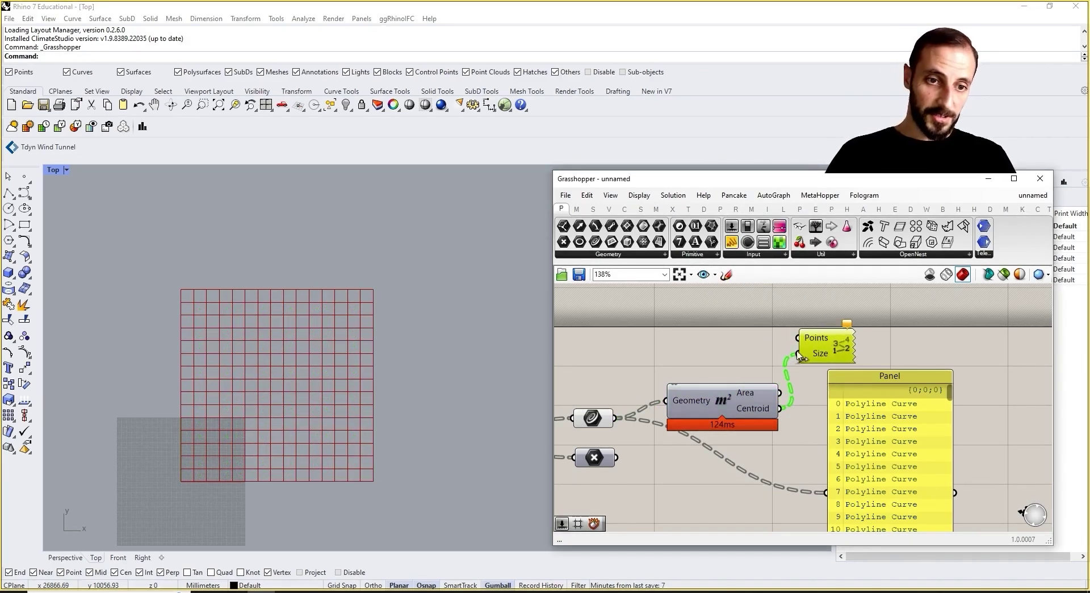
left_click_drag(779, 408, 797, 338)
right_click(806, 355)
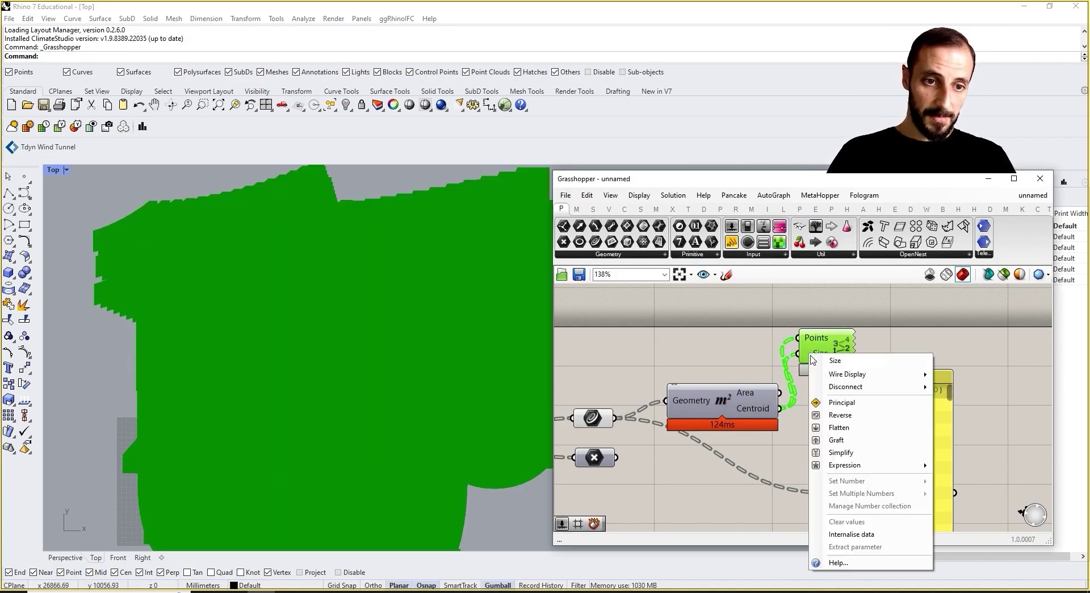
mouse_move(868, 386)
left_click(974, 391)
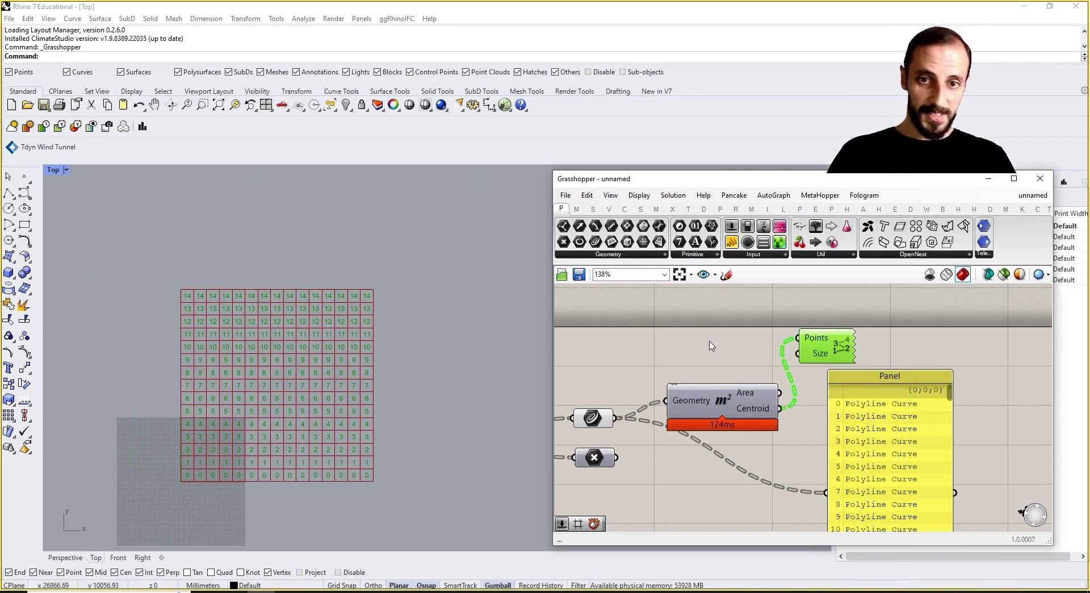
Examine how the grid cells are numbered in each column of the Top viewport
scroll(414, 364, "up", 2)
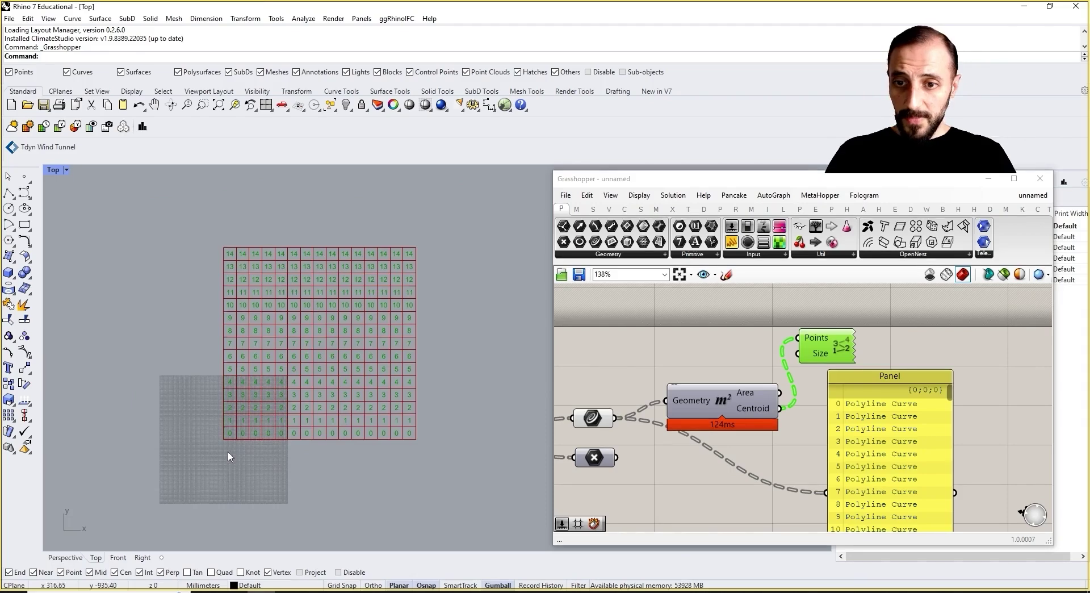
scroll(230, 451, "up", 3)
right_click_drag(233, 442, 145, 442)
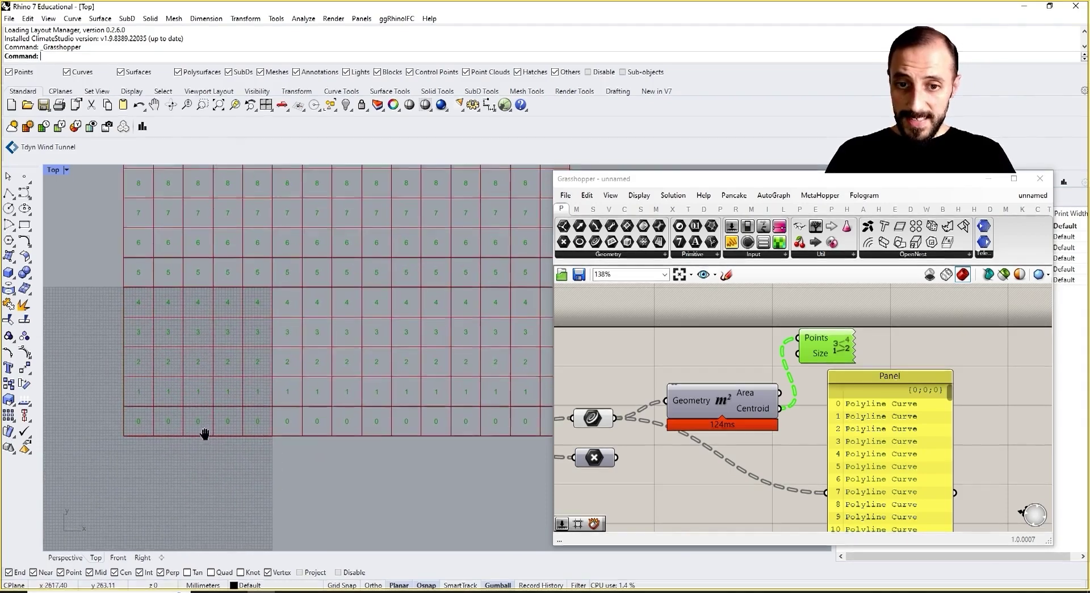
scroll(204, 430, "right", 3)
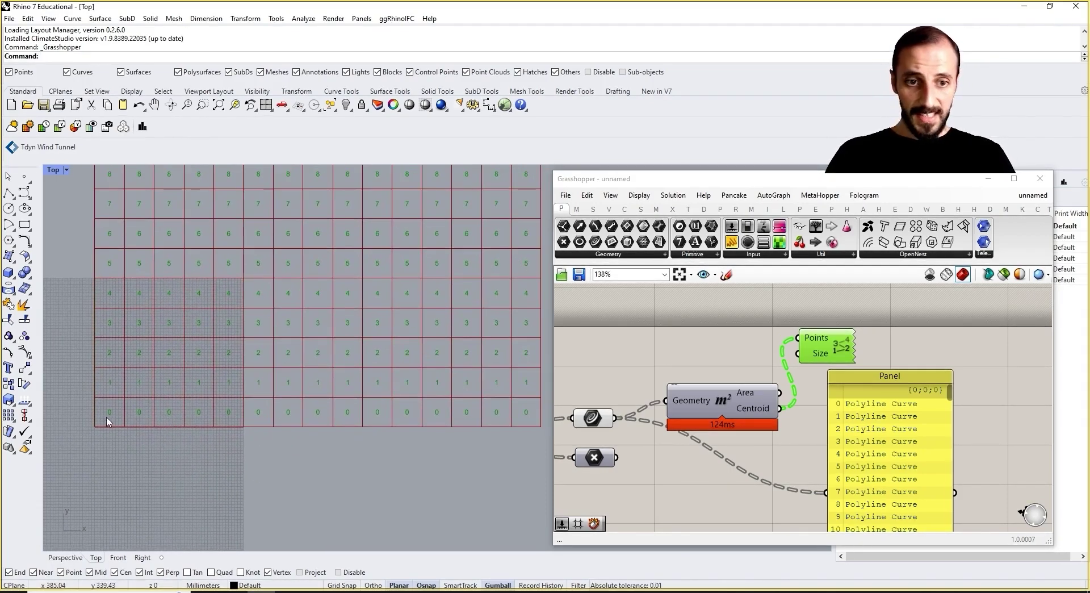
scroll(115, 423, "up", 5)
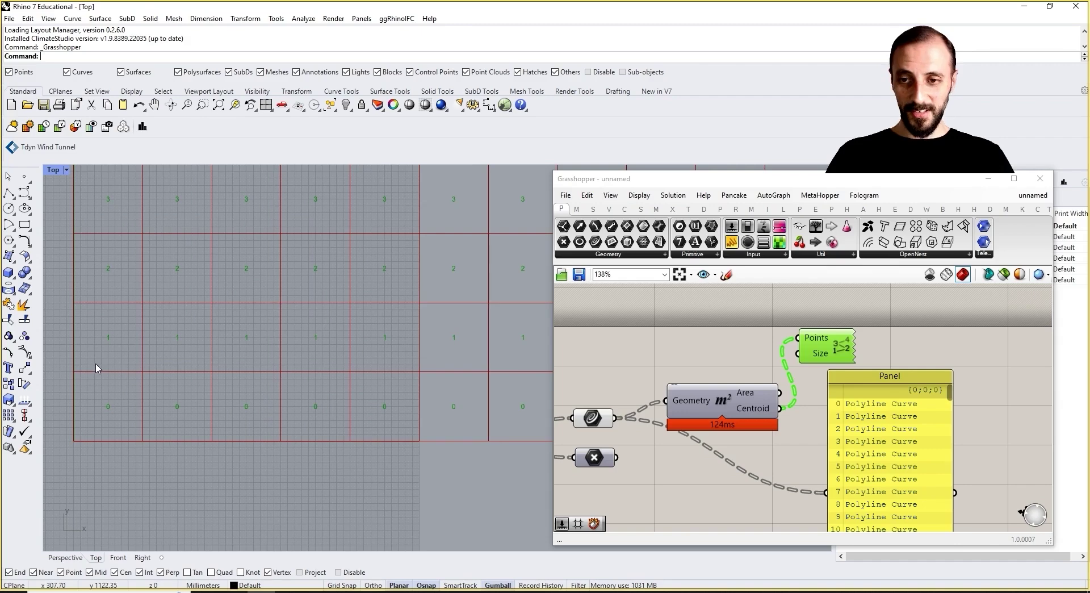
scroll(97, 359, "down", 6)
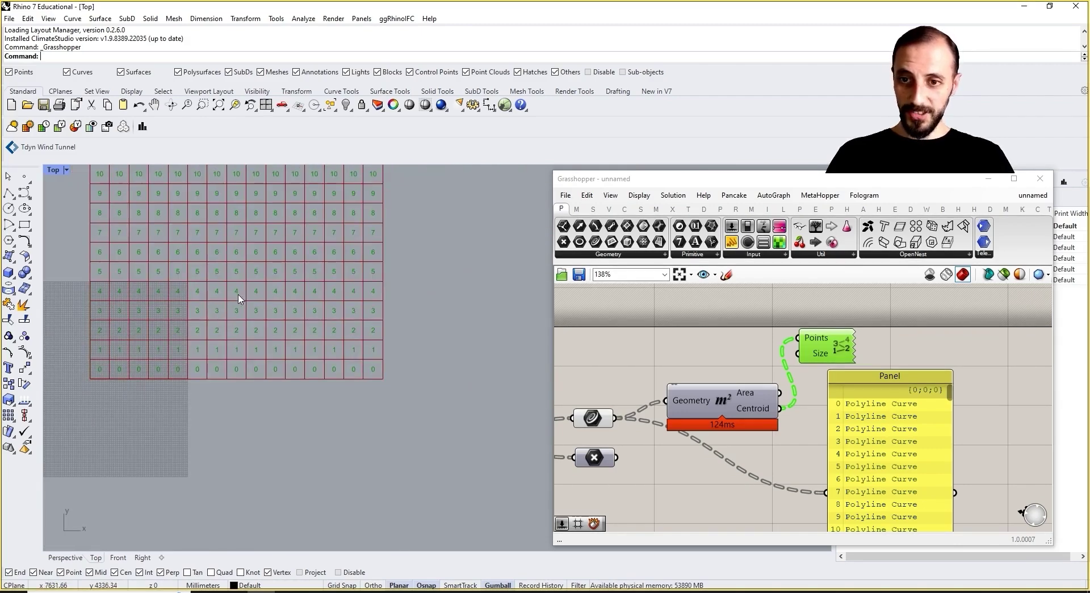
right_click_drag(294, 330, 326, 397)
right_click_drag(221, 369, 241, 406)
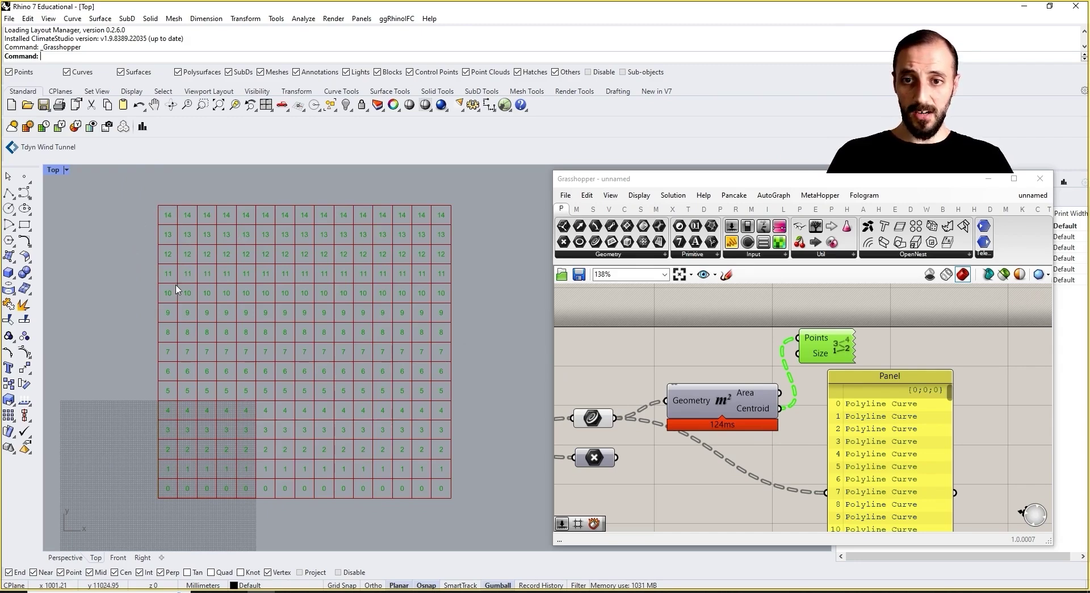
Review the data tree branches of cell curves listed in the Panel
right_click_drag(734, 412, 755, 385)
right_click_drag(894, 376, 891, 347)
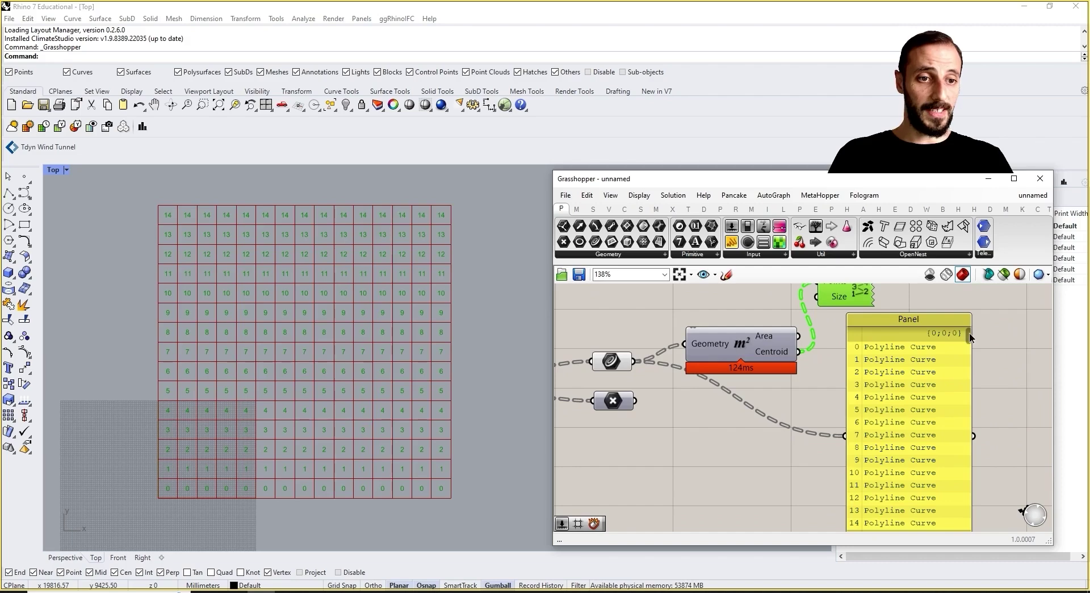
right_click_drag(958, 346, 936, 318)
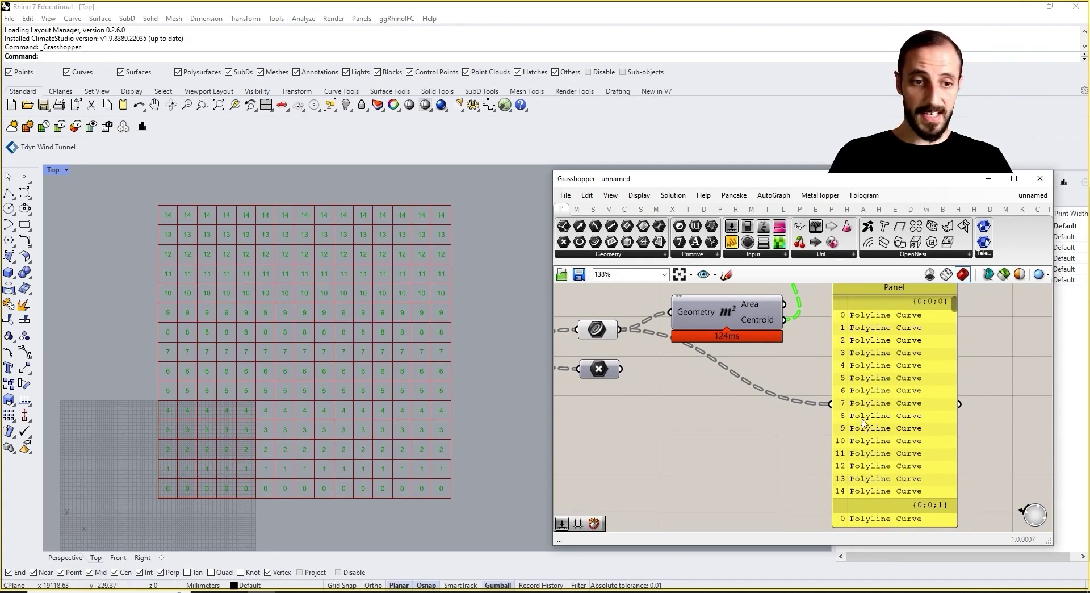
left_click_drag(956, 307, 956, 328)
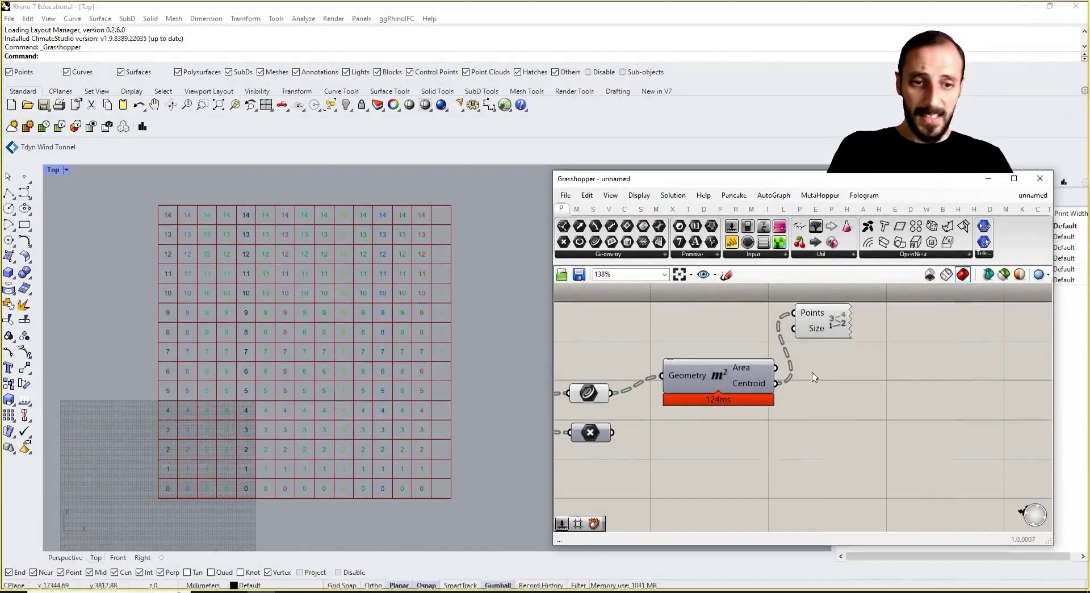
Move the Point List slightly farther from the Area component and turn off its preview
left_click_drag(814, 330, 838, 330)
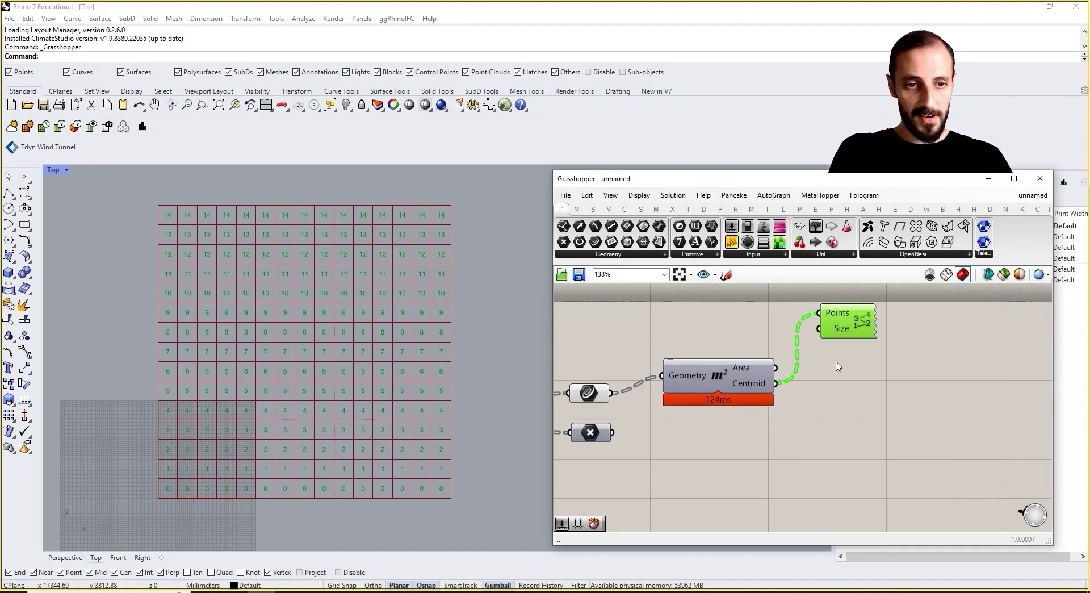
right_click_drag(838, 372, 946, 369)
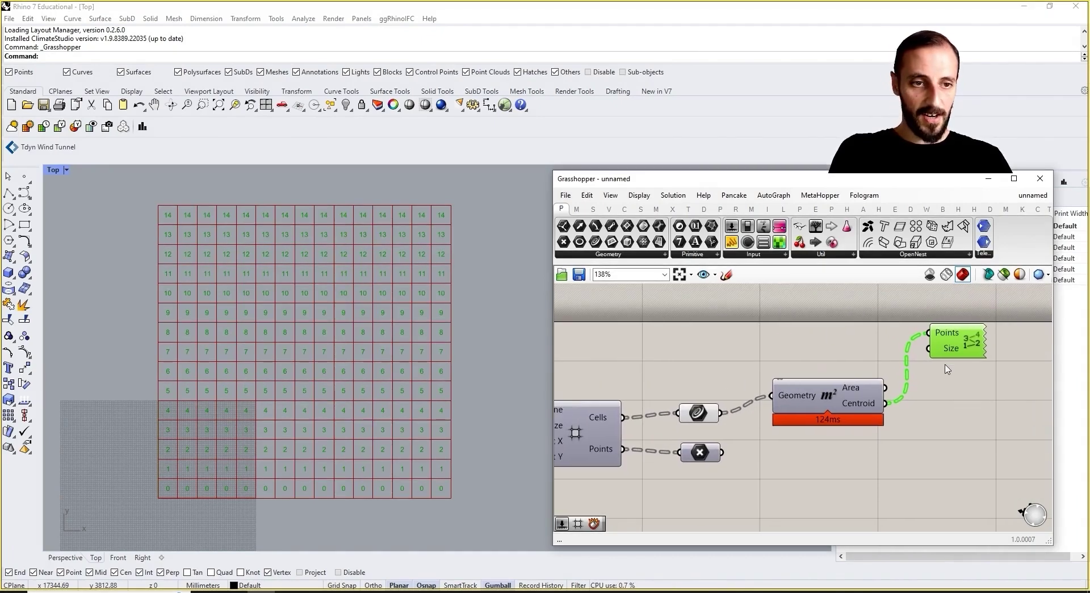
left_click(884, 345)
double_click(848, 347)
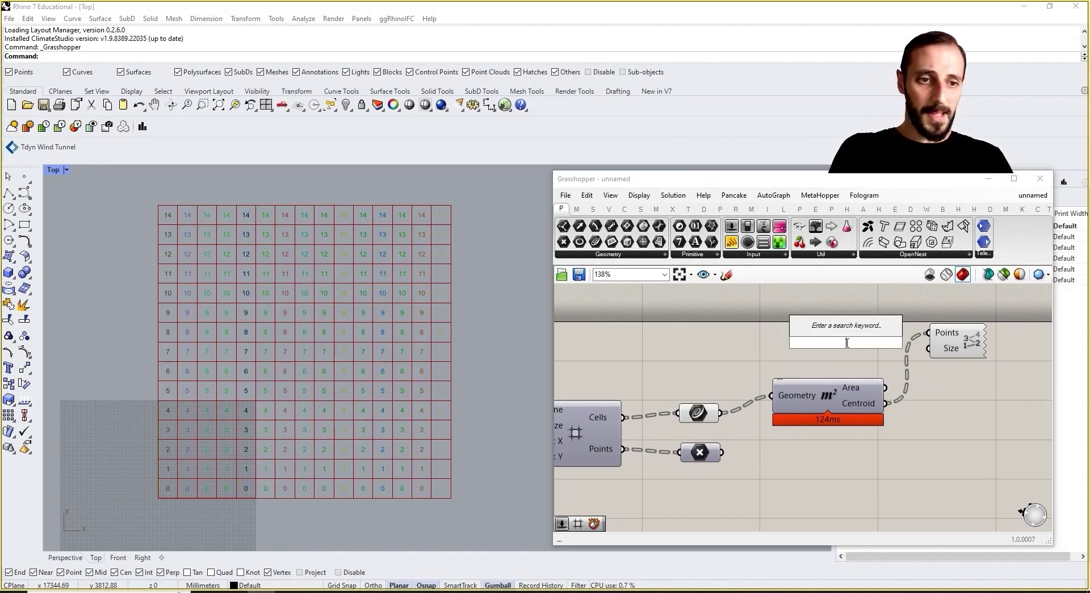
left_click(941, 344)
right_click(915, 306)
left_click(932, 323)
Group the XY Plane, the three number sliders and the Square grid component
right_click_drag(795, 355, 865, 349)
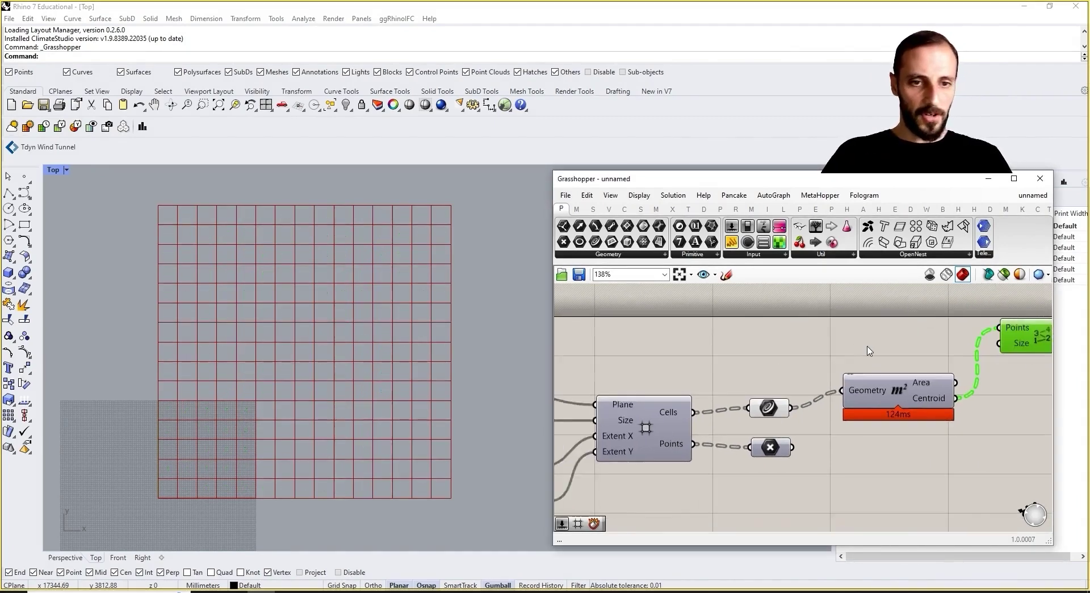
scroll(892, 339, "down", 4)
scroll(749, 370, "up", 2)
left_click_drag(592, 332, 840, 457)
right_click(758, 328)
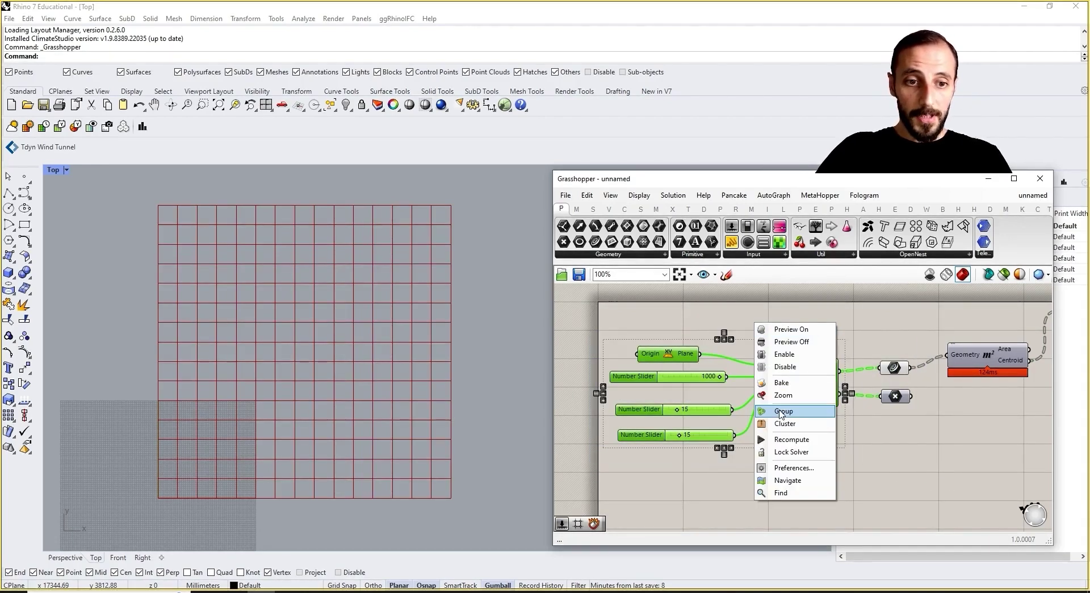
left_click(783, 410)
Place a Scribble label above the grouped components and add it to the group
left_click(730, 311)
double_click(730, 311)
type("scr")
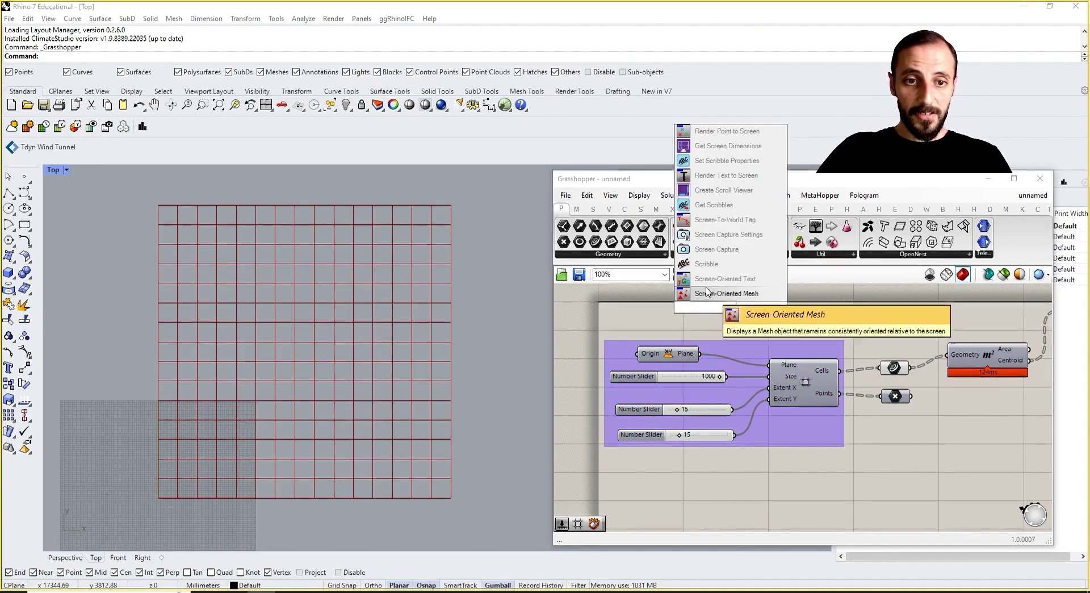
left_click(707, 265)
left_click(730, 347)
right_click(730, 348)
left_click(737, 344)
right_click(739, 352)
left_click(771, 423)
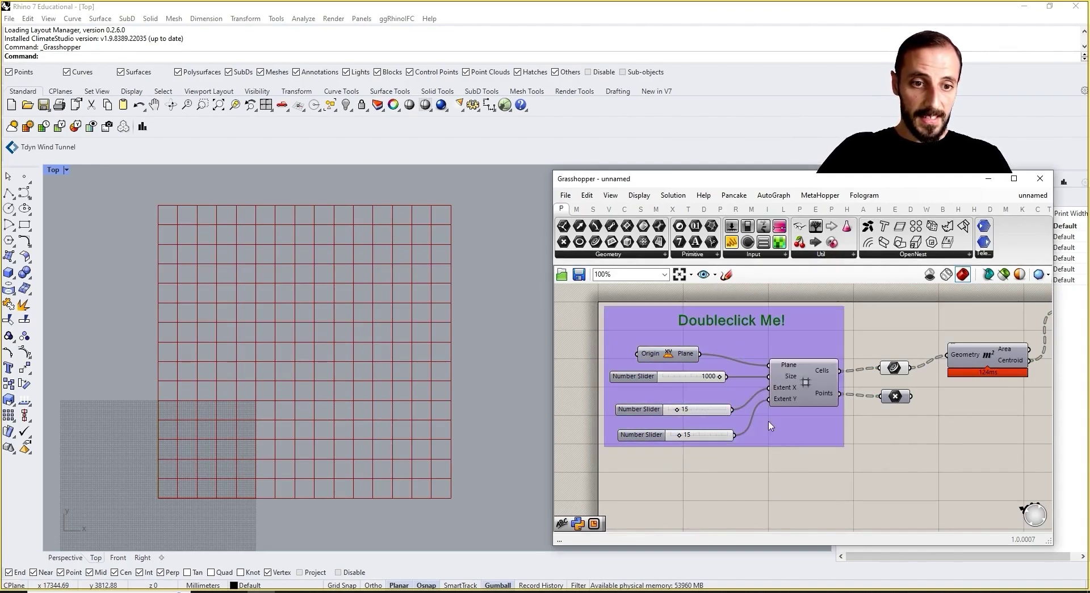
Set the Scribble text above the grid components to "Square Formation"
double_click(736, 319)
type("Squa")
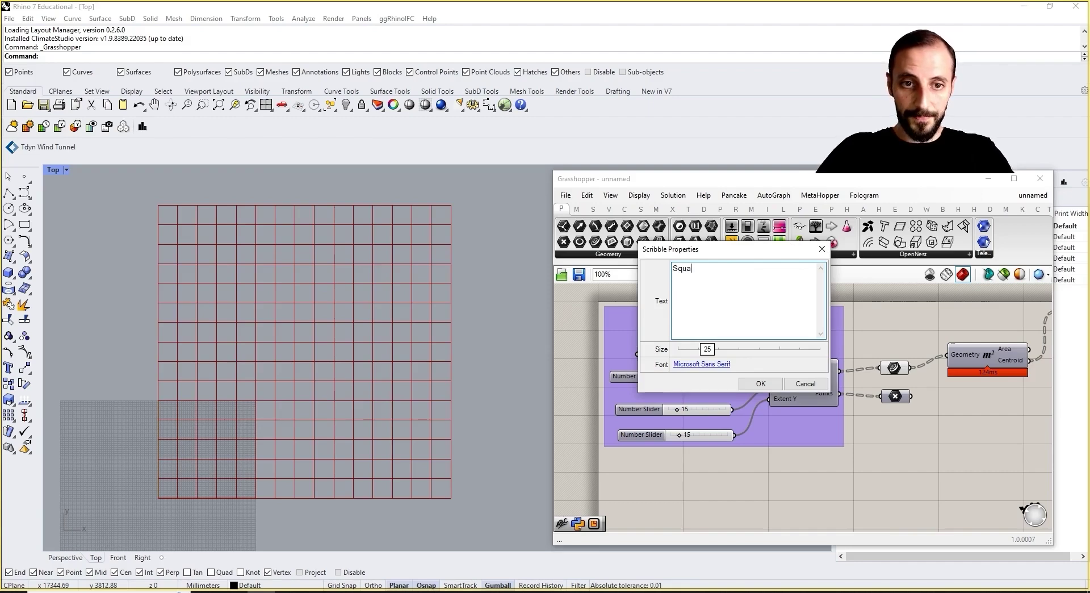
type("re Formation")
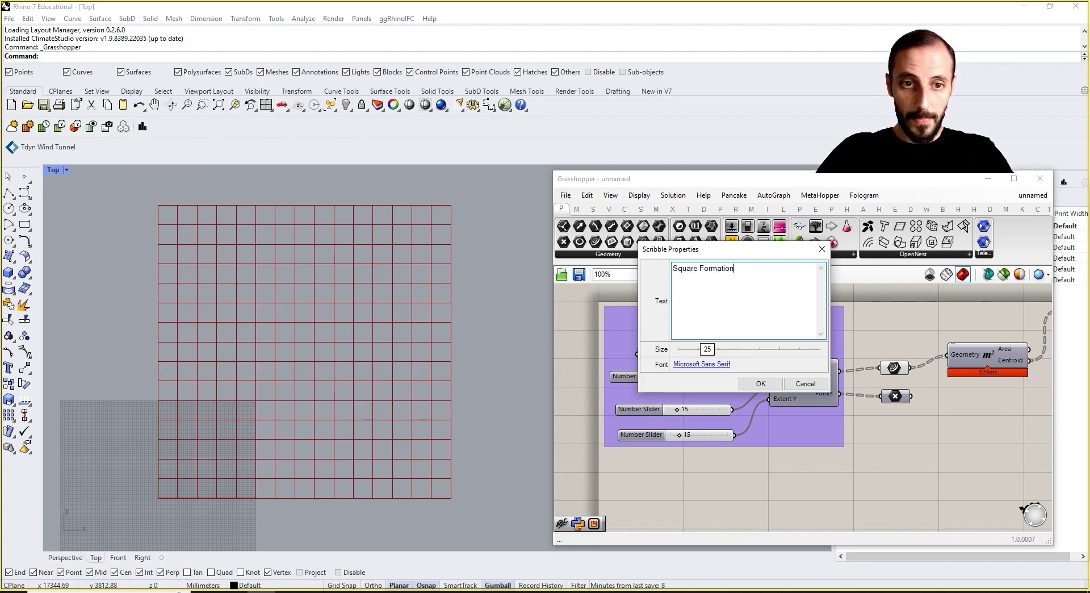
left_click(761, 384)
Space out the Point List and Point parameter, and group the cell Curve parameter with the Area component
right_click_drag(1047, 360, 897, 379)
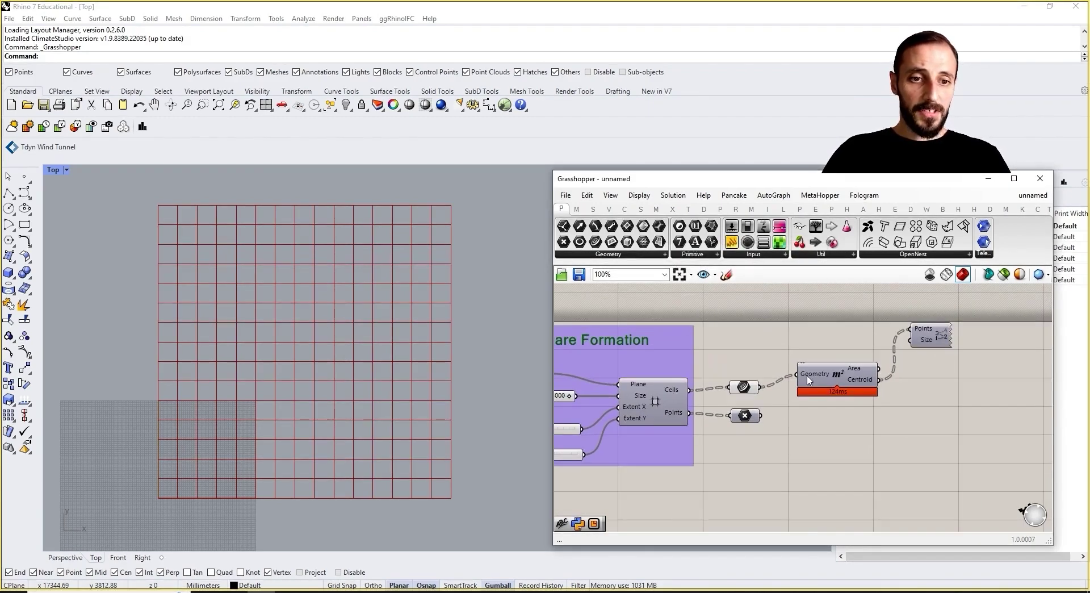
left_click_drag(933, 332, 919, 309)
left_click_drag(744, 414, 744, 453)
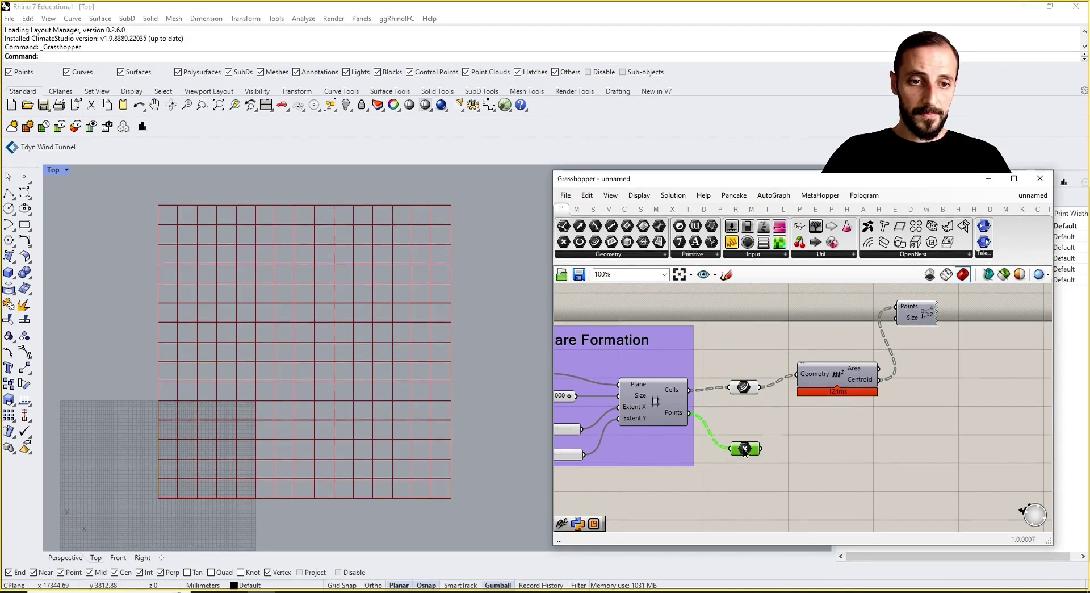
left_click_drag(886, 350, 729, 400)
right_click(767, 329)
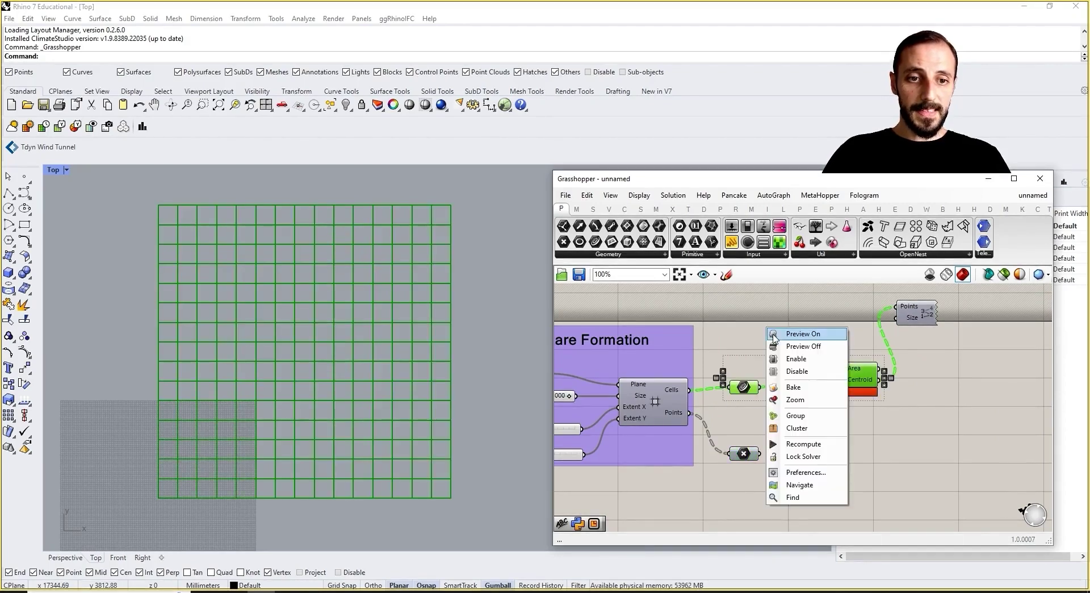
left_click(797, 416)
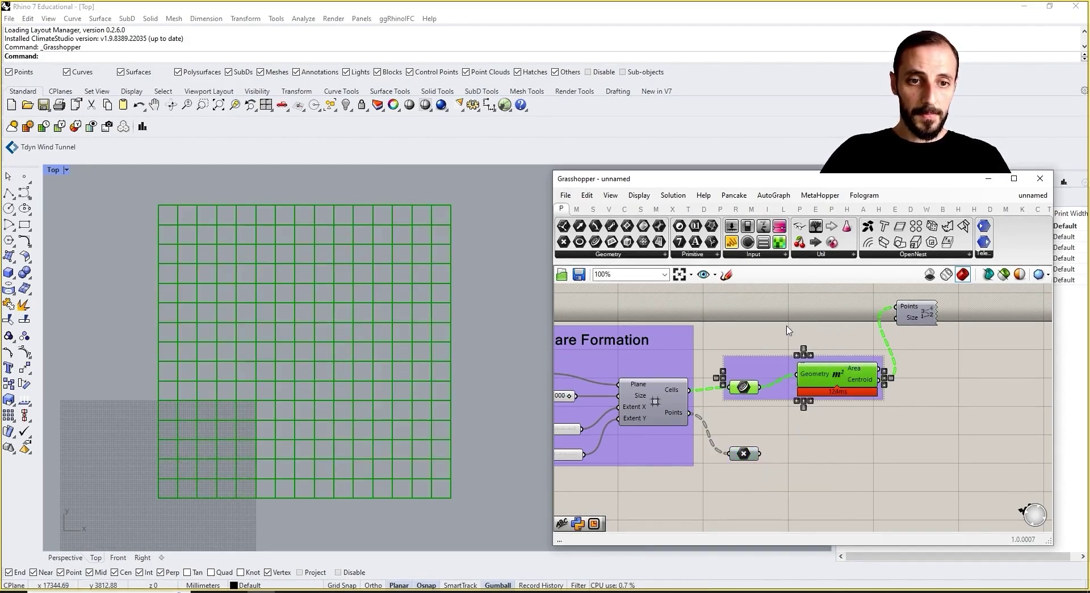
Place a Scribble above the Curve and Area group, add it to the group and set its text to "Circle Locations"
double_click(787, 329)
type("scr")
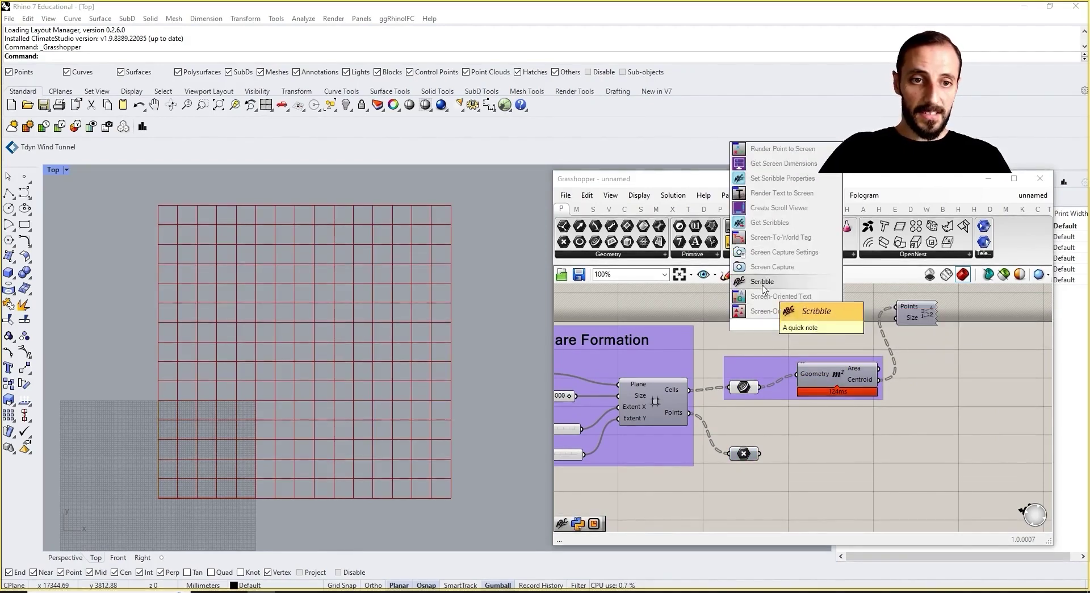
left_click(764, 289)
left_click_drag(784, 323, 786, 338)
right_click(769, 359)
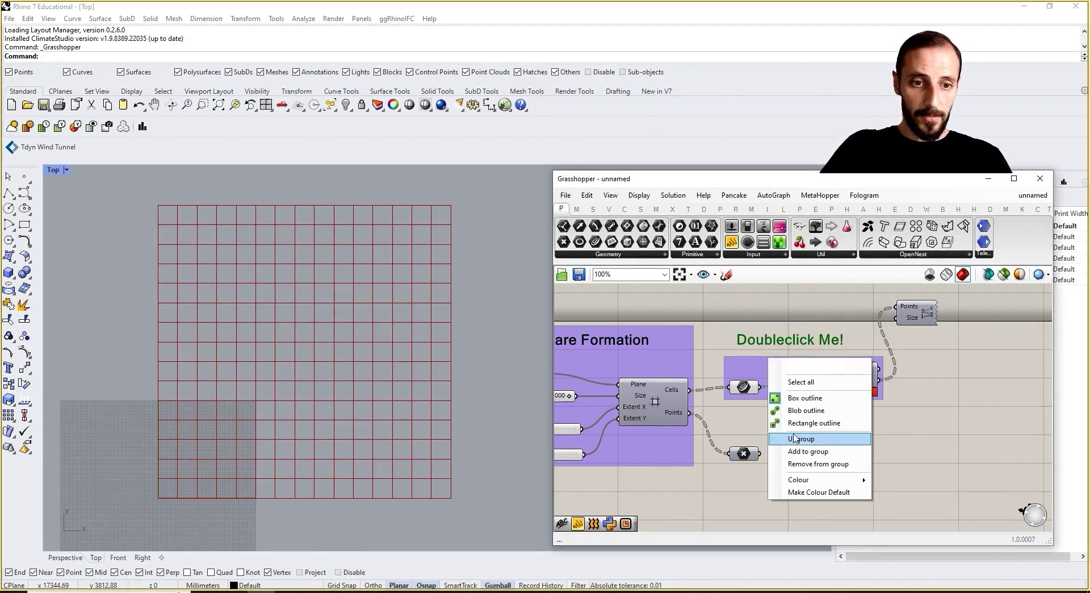
left_click(801, 451)
double_click(791, 341)
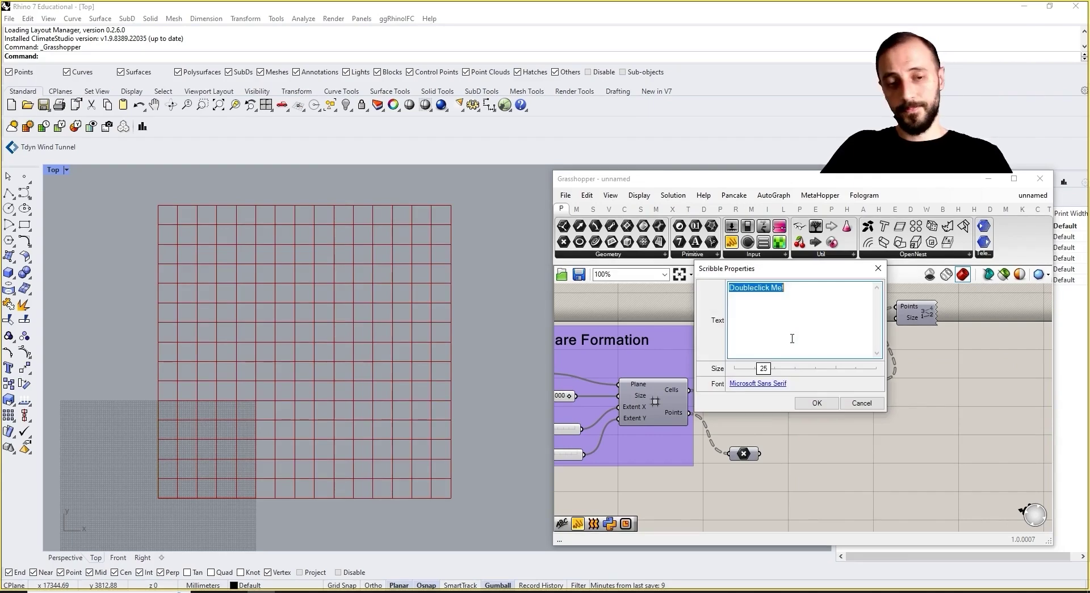
type("Circ")
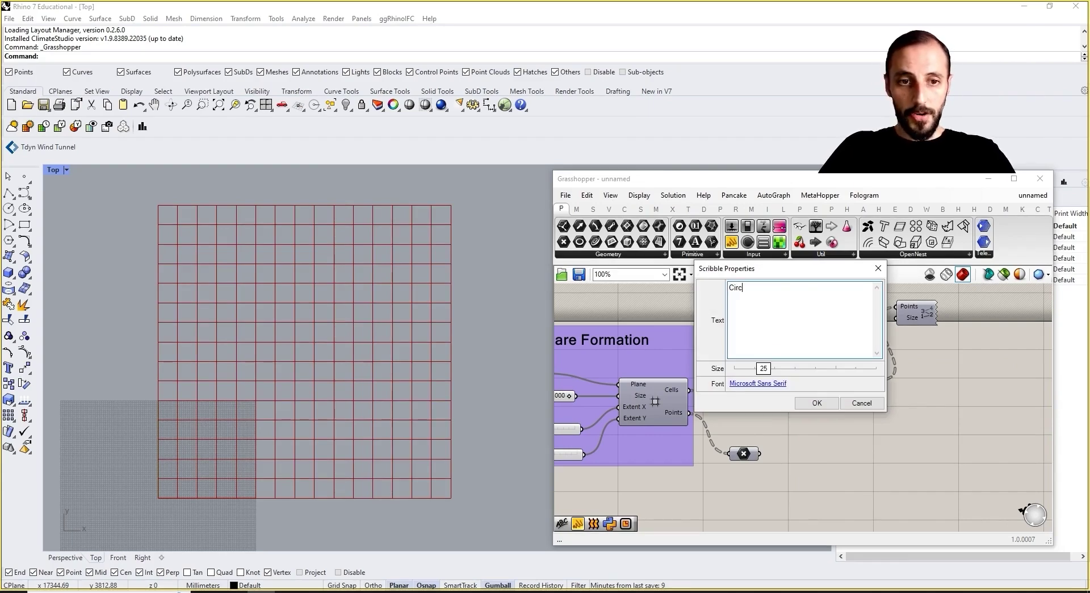
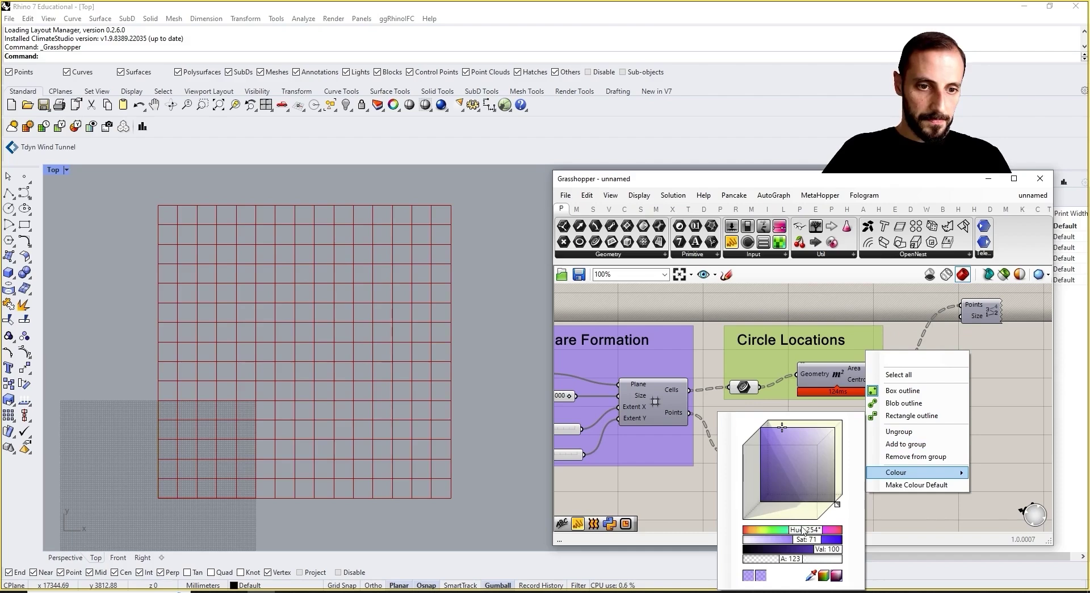
Colour the Circle Locations group yellow and realign the Curve parameter and Area component inside it
left_click(661, 481)
left_click_drag(837, 374, 835, 391)
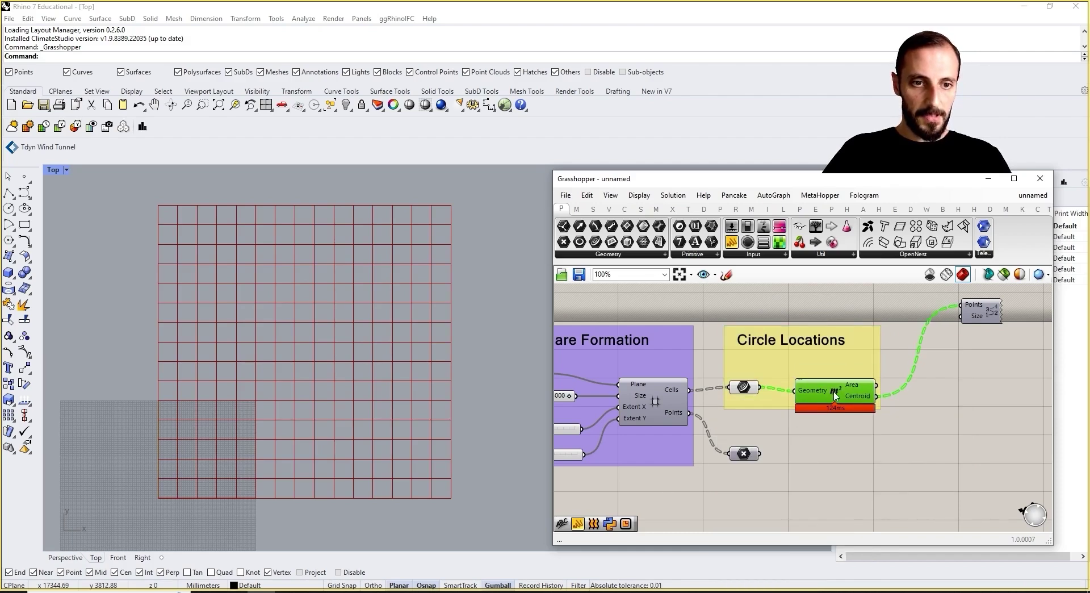
left_click_drag(741, 388, 744, 372)
left_click_drag(847, 397, 852, 377)
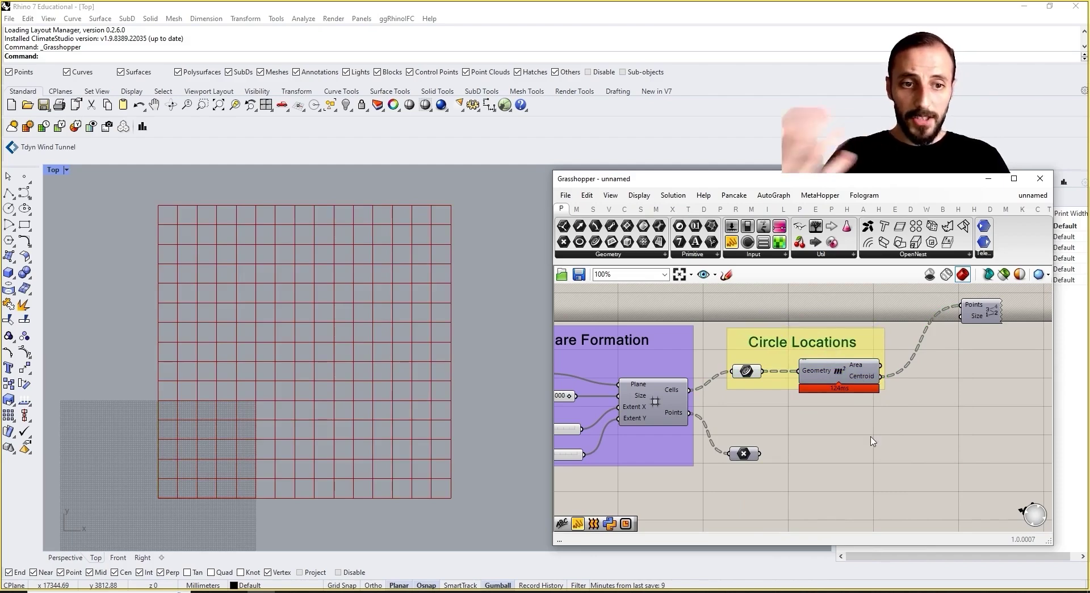
Add a Circle component and connect the Area component's Centroid output to its Plane input
right_click_drag(929, 426, 832, 452)
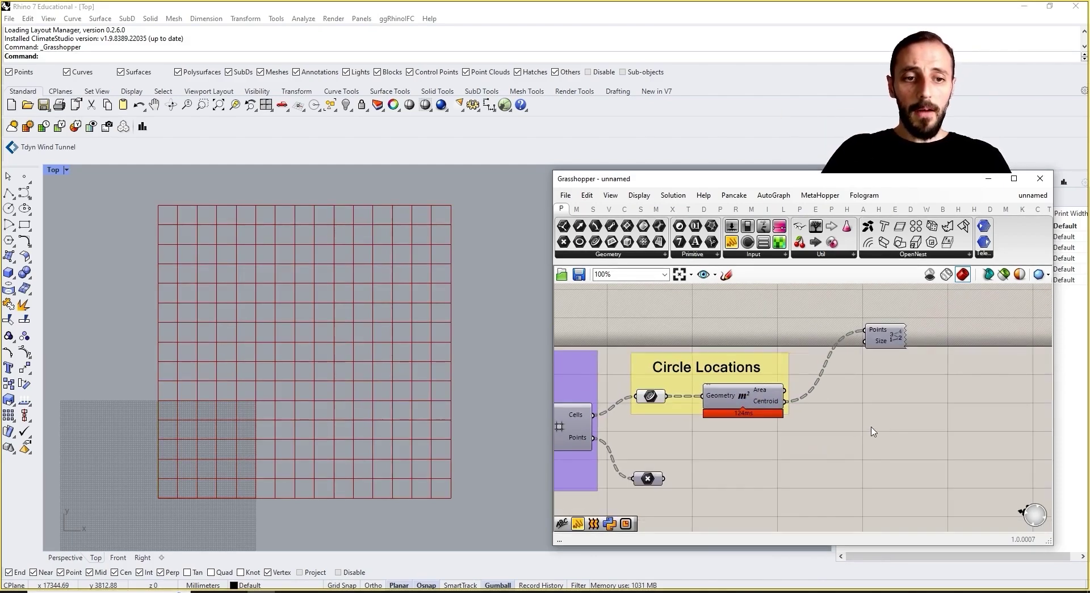
double_click(871, 411)
type("circ")
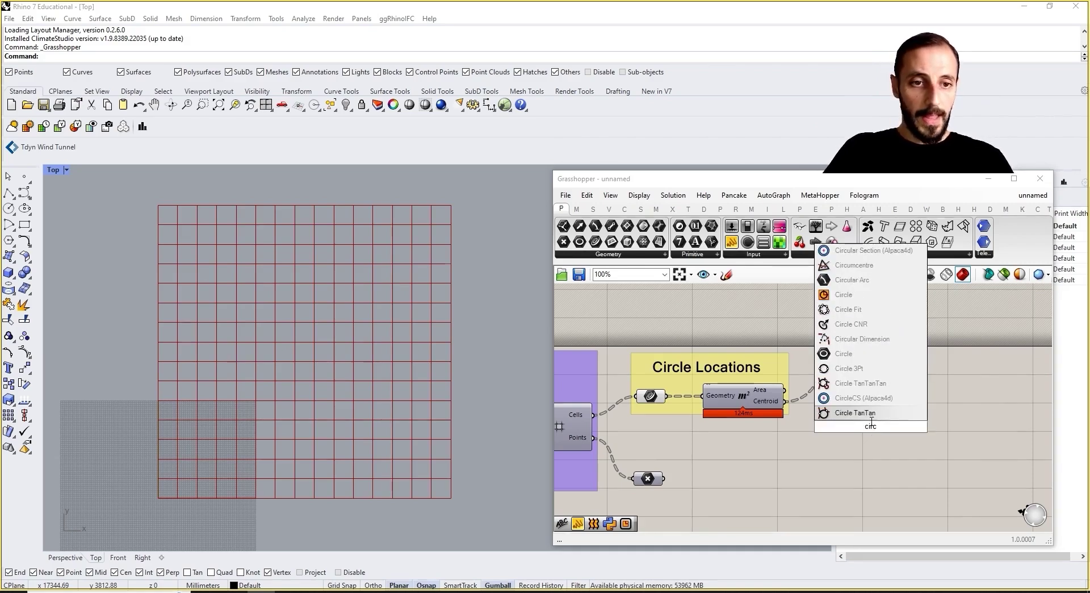
left_click(843, 295)
right_click_drag(817, 458, 859, 450)
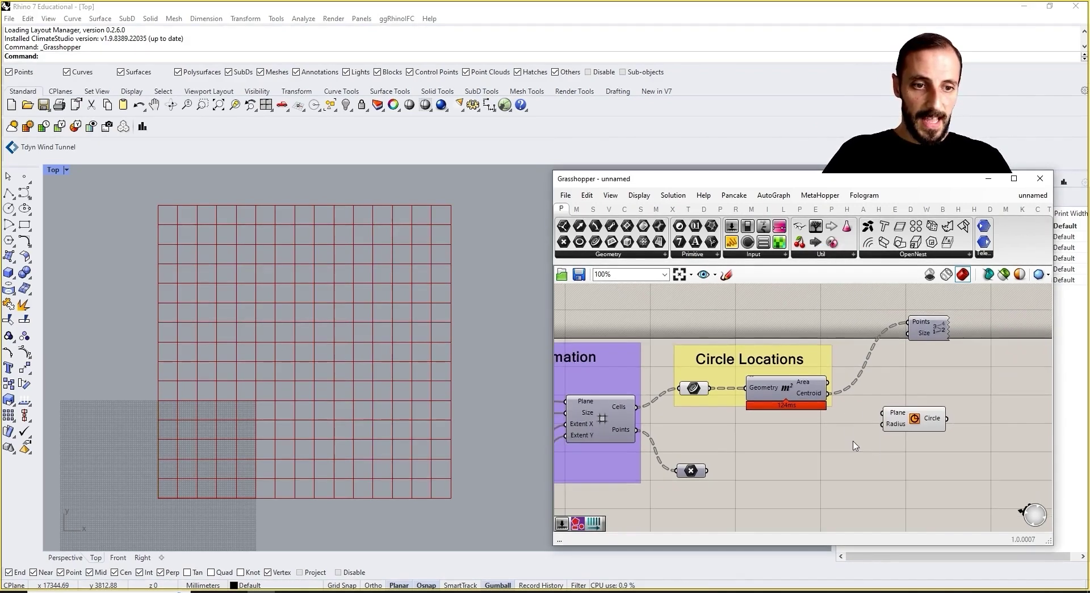
scroll(835, 413, "up", 1)
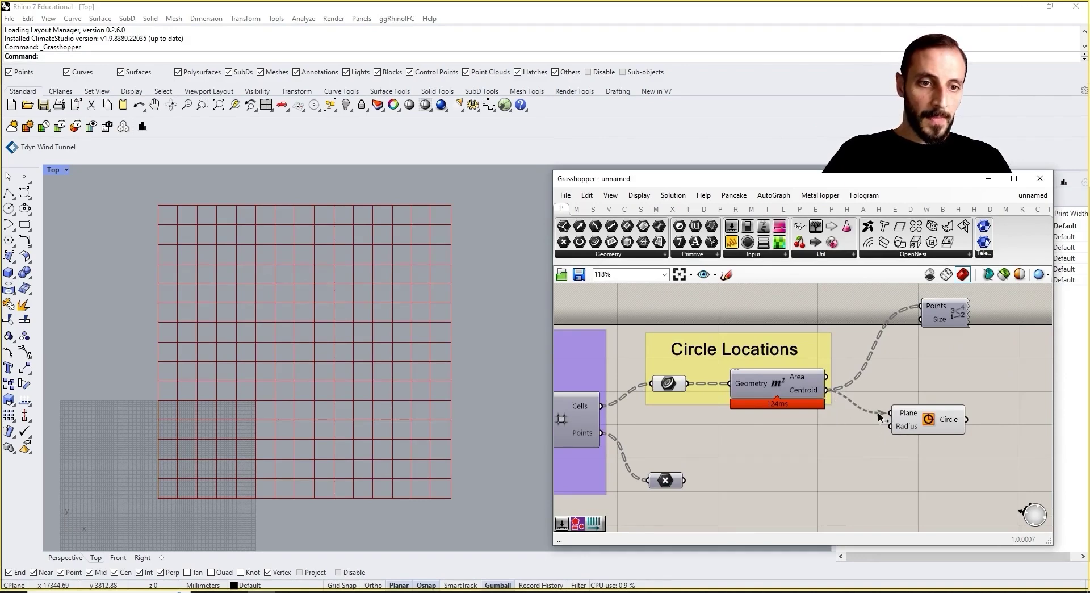
left_click_drag(893, 409, 892, 411)
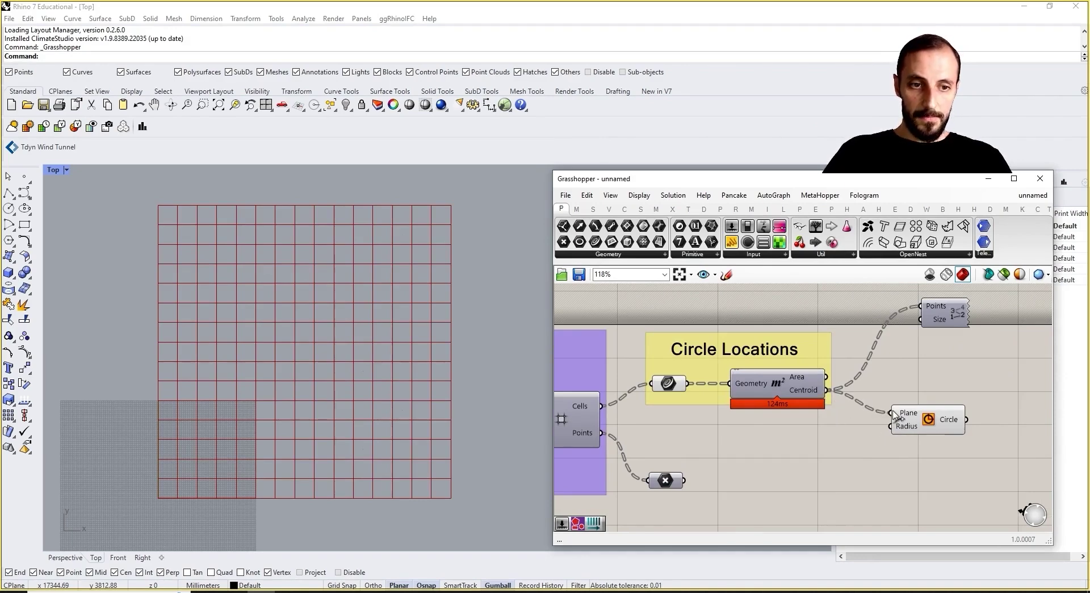
Examine the size of the circles within the grid cells in the Top viewport
right_click_drag(394, 264, 381, 274)
scroll(406, 231, "up", 6)
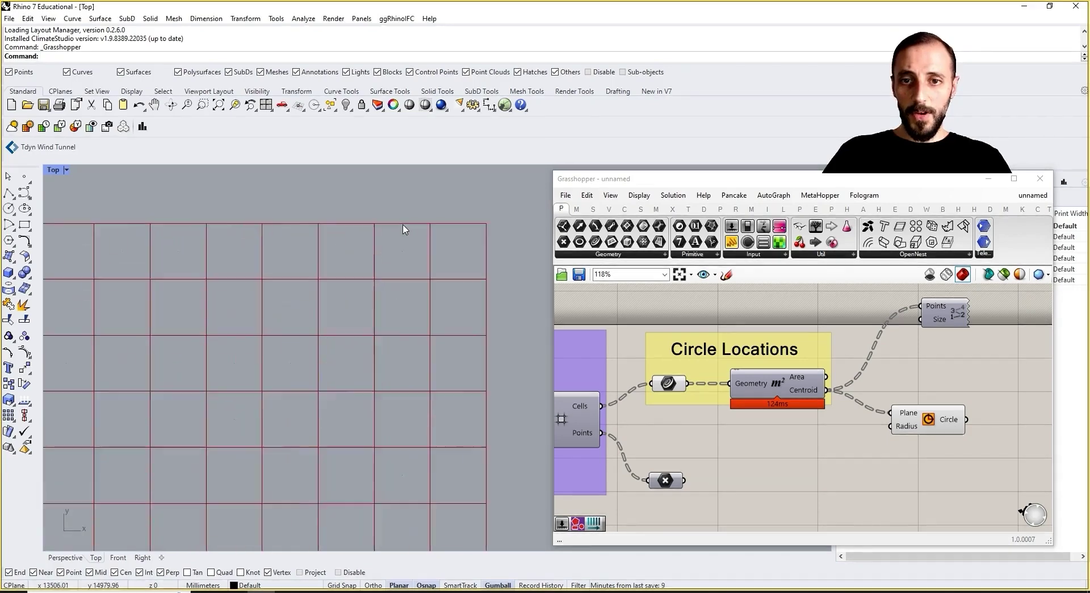
scroll(416, 209, "up", 10)
scroll(316, 318, "down", 10)
scroll(317, 328, "down", 8)
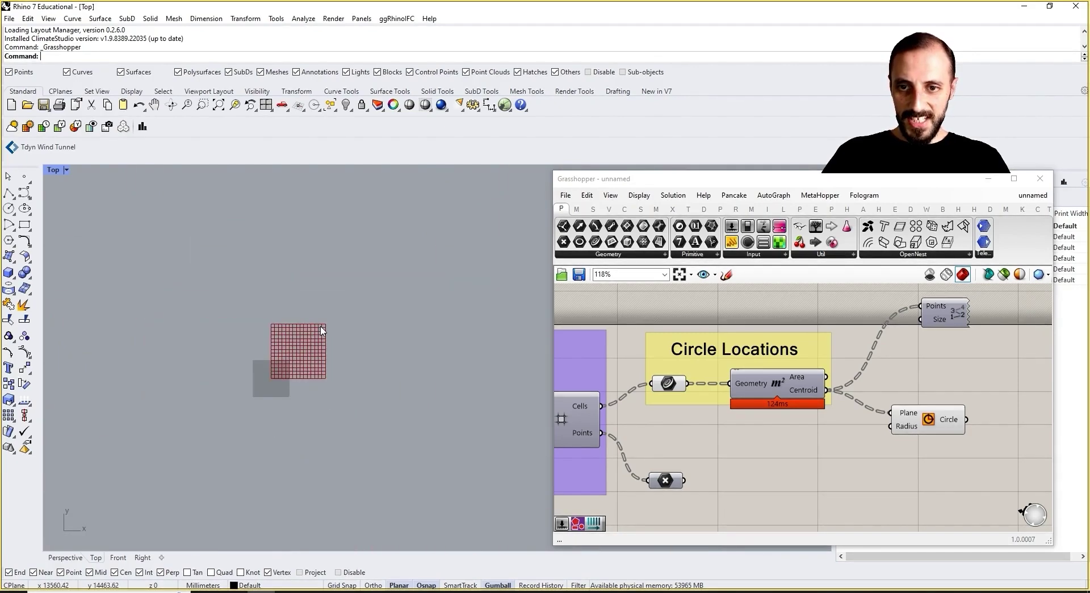
scroll(314, 344, "up", 3)
mouse_move(790, 445)
right_mouse_down()
mouse_move(868, 410)
mouse_move(834, 407)
mouse_move(939, 409)
right_mouse_up()
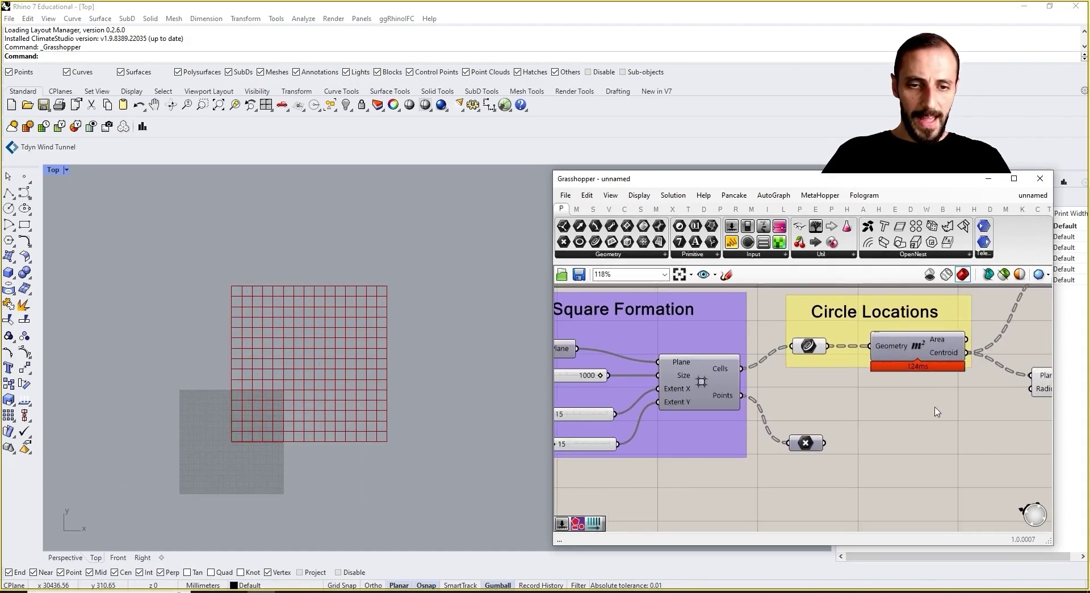
mouse_move(813, 417)
right_mouse_down()
mouse_move(860, 411)
mouse_move(763, 399)
mouse_move(853, 418)
right_mouse_up()
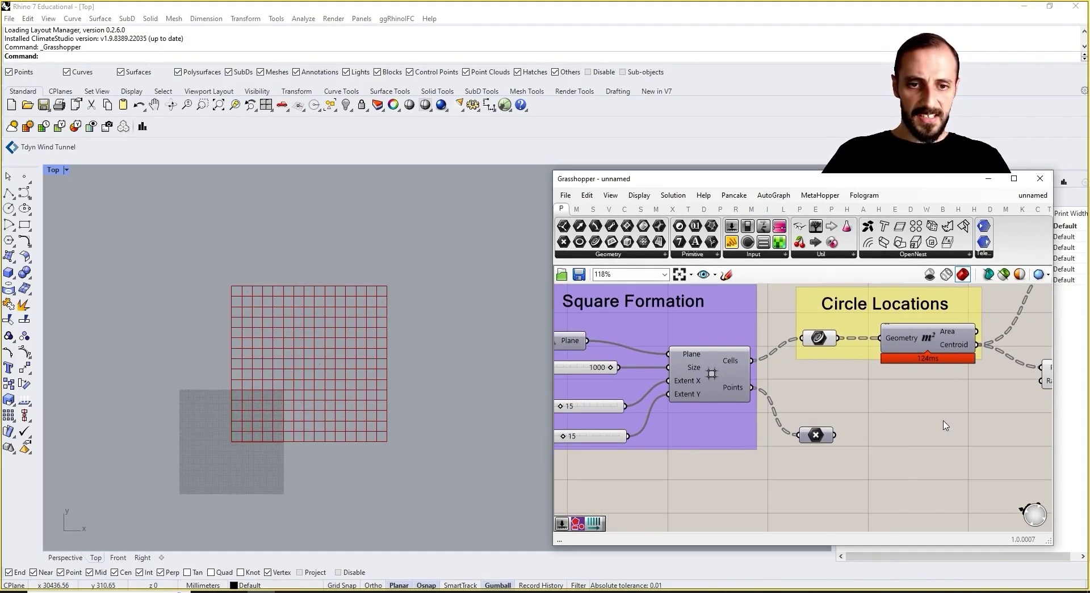
Add a Number parameter, feed it from the grid size slider and connect it to the Circle's Radius input
double_click(943, 419)
type("num")
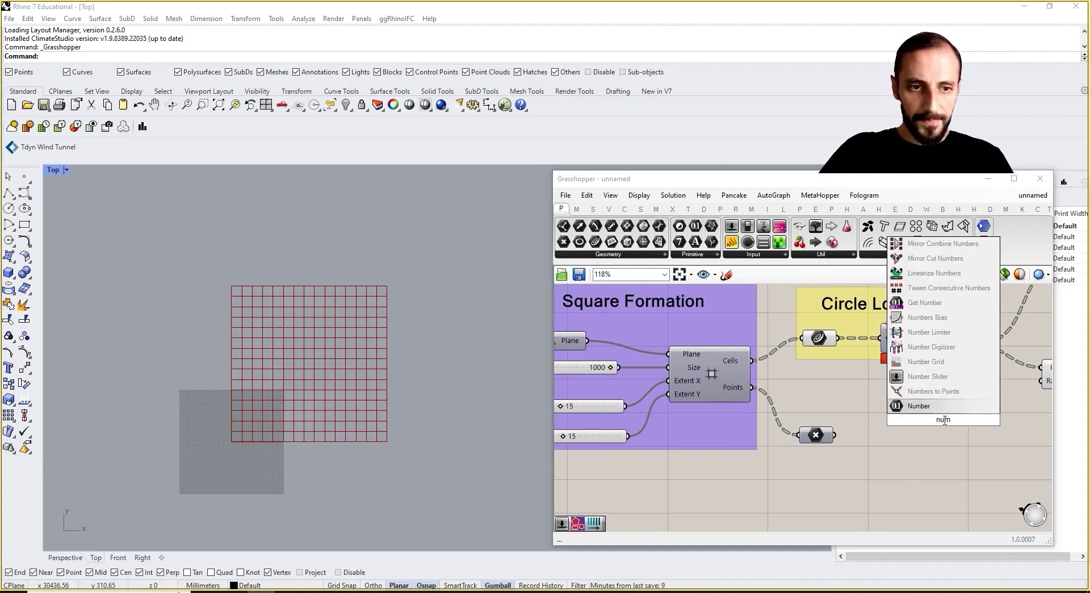
left_click(918, 406)
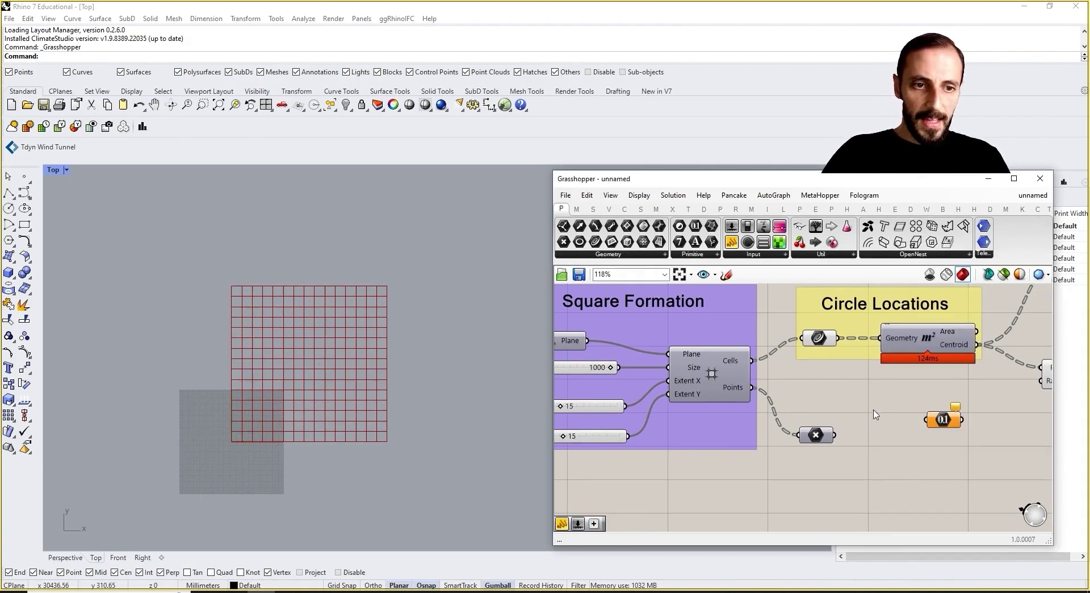
left_click_drag(619, 367, 926, 420)
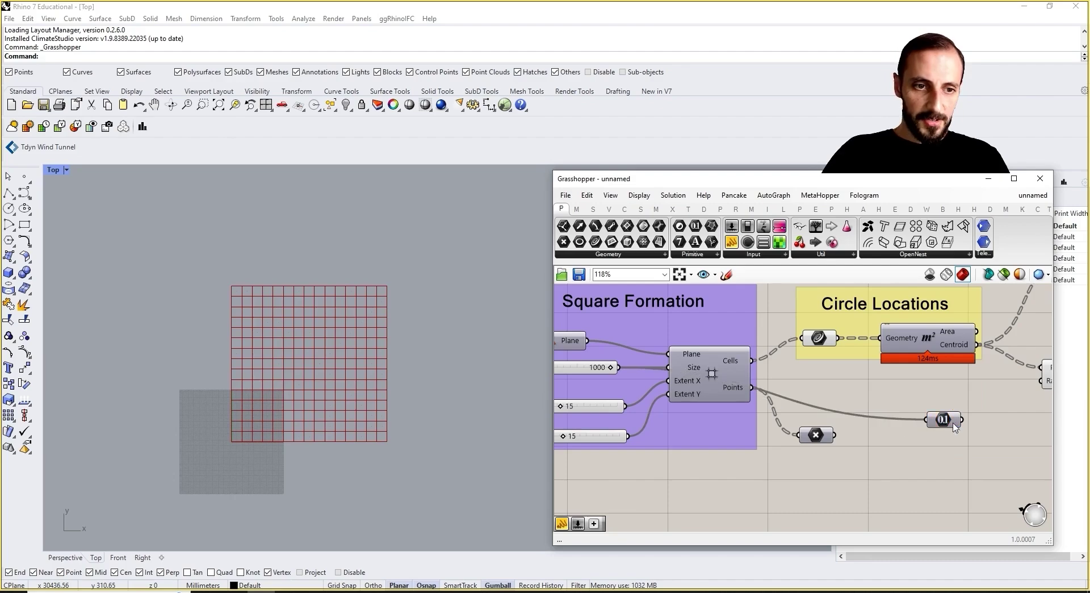
right_click_drag(944, 420, 887, 421)
left_click_drag(887, 421, 985, 381)
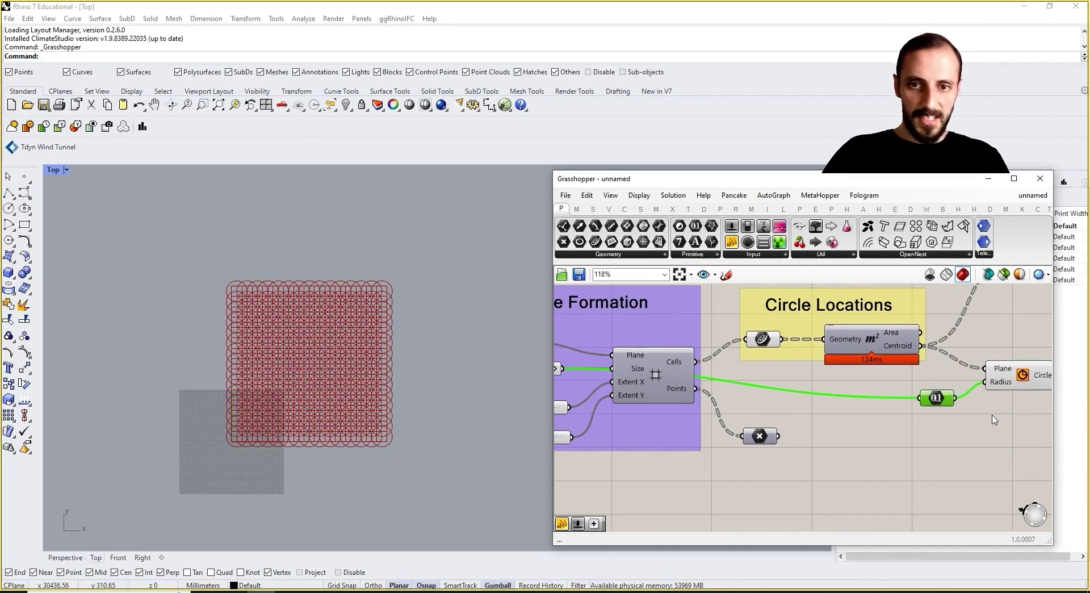
Insert a Division component between the grid size slider and the Number parameter, with the slider feeding input A
right_click_drag(1008, 380, 951, 383)
right_click_drag(720, 423, 883, 426)
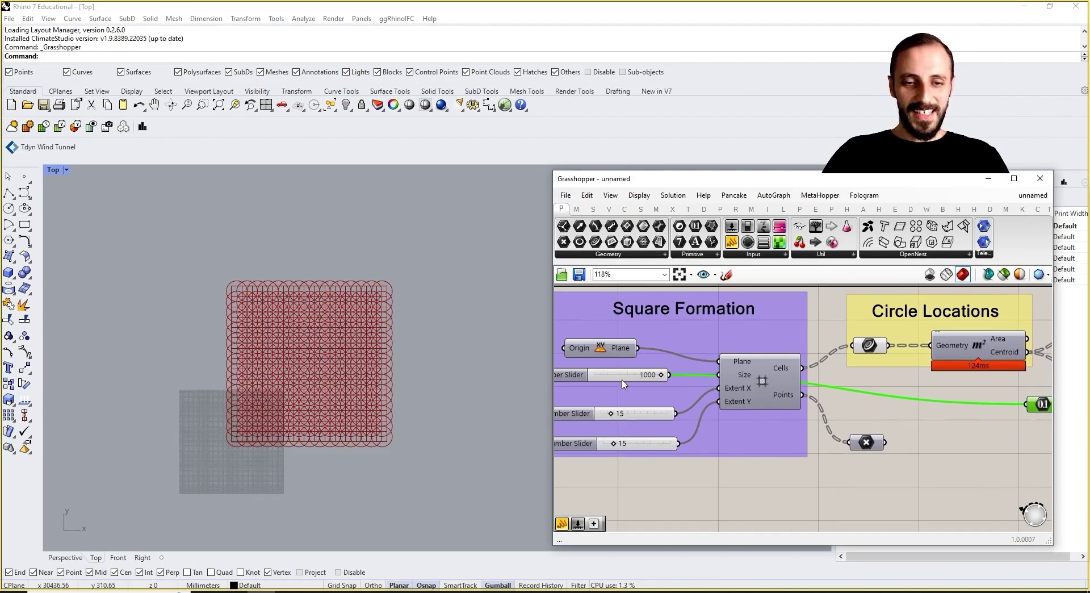
right_click_drag(1049, 420, 876, 425)
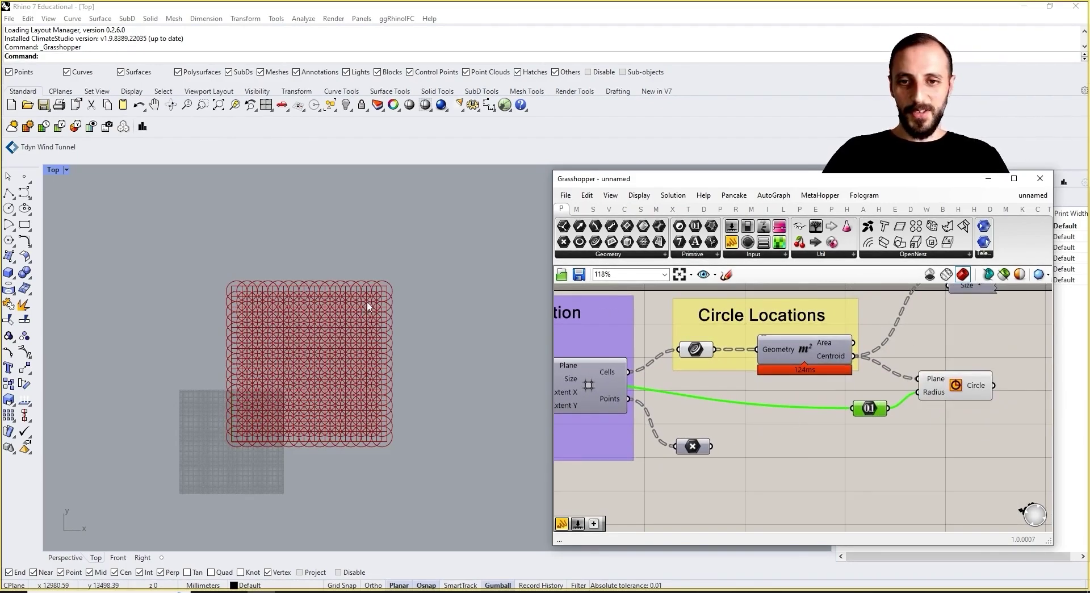
scroll(367, 307, "up", 10)
scroll(382, 302, "up", 3)
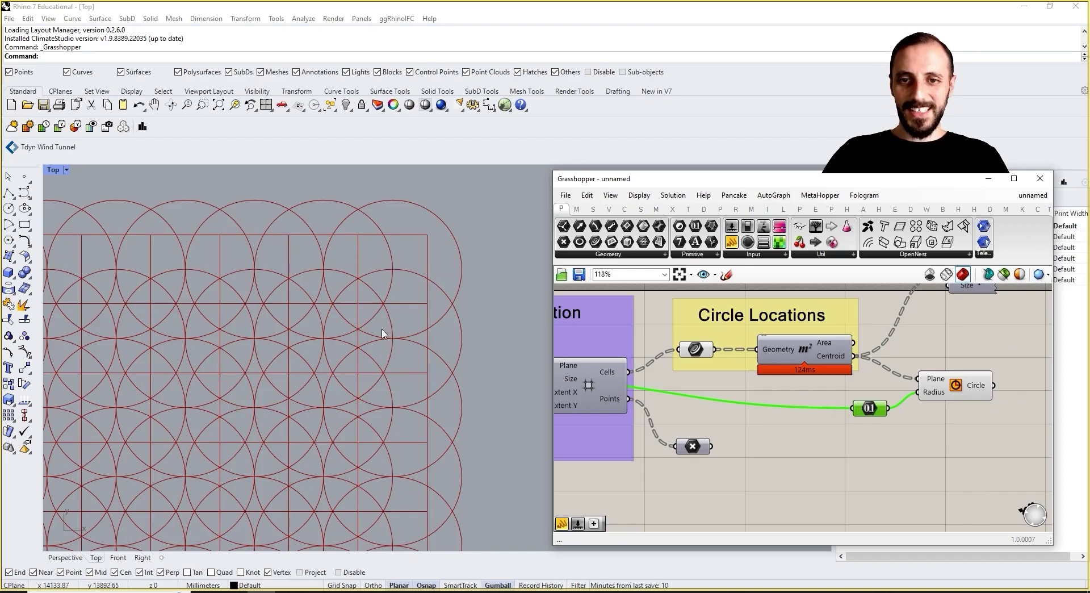
left_click_drag(865, 415, 855, 414)
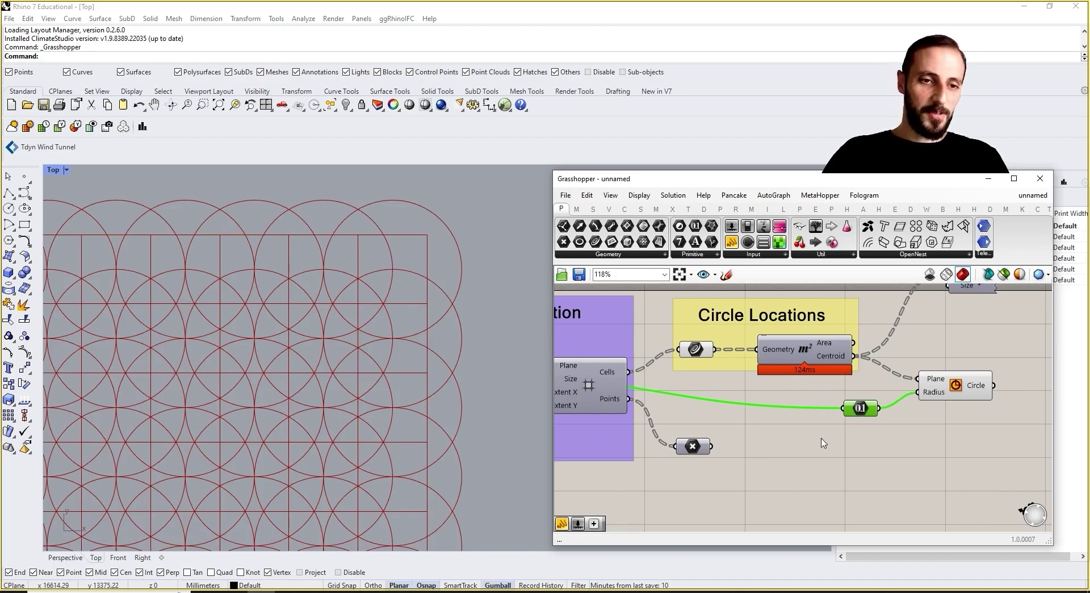
double_click(819, 437)
type("divide")
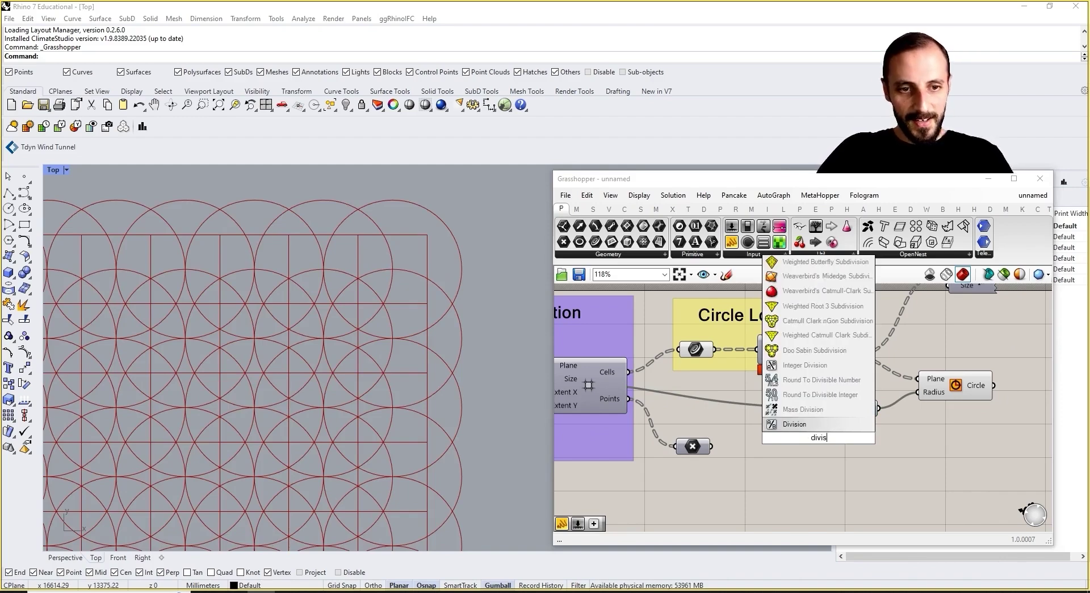
left_click(793, 424)
right_click_drag(639, 382, 738, 390)
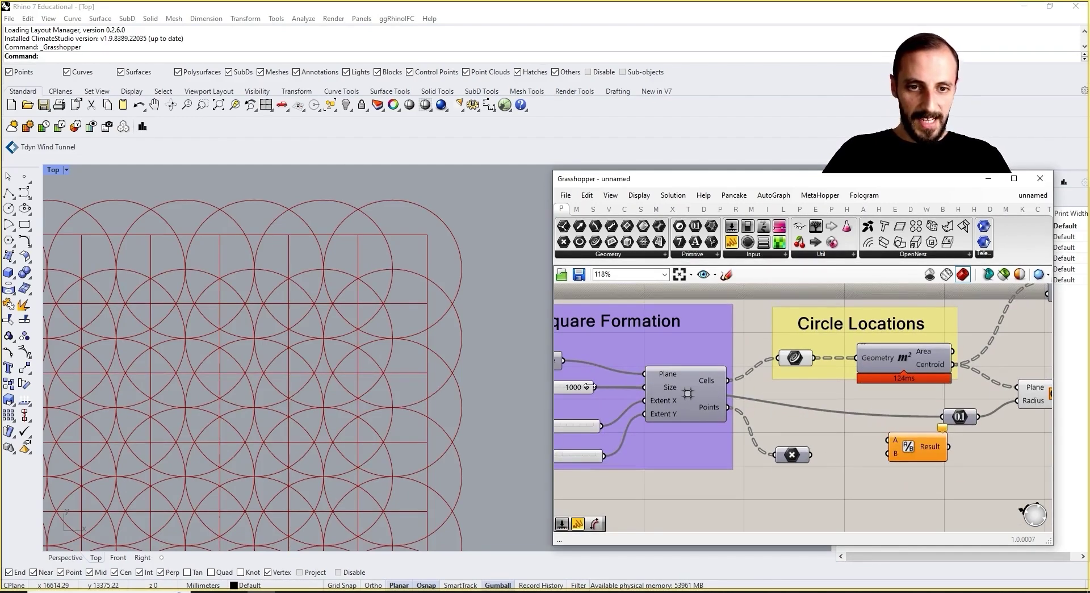
left_click_drag(603, 387, 918, 439)
left_click_drag(938, 440, 913, 424)
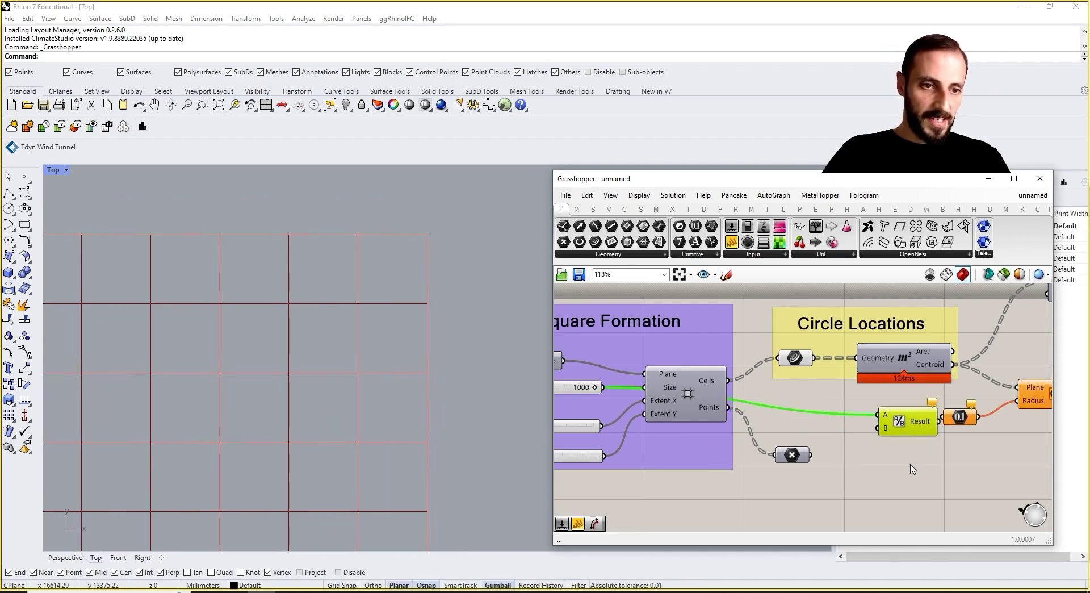
Add a number slider with value 2 and connect it to the Division component's B input
double_click(910, 464)
type("2")
key("Return")
left_click_drag(978, 464, 878, 428)
right_click_drag(949, 439, 841, 448)
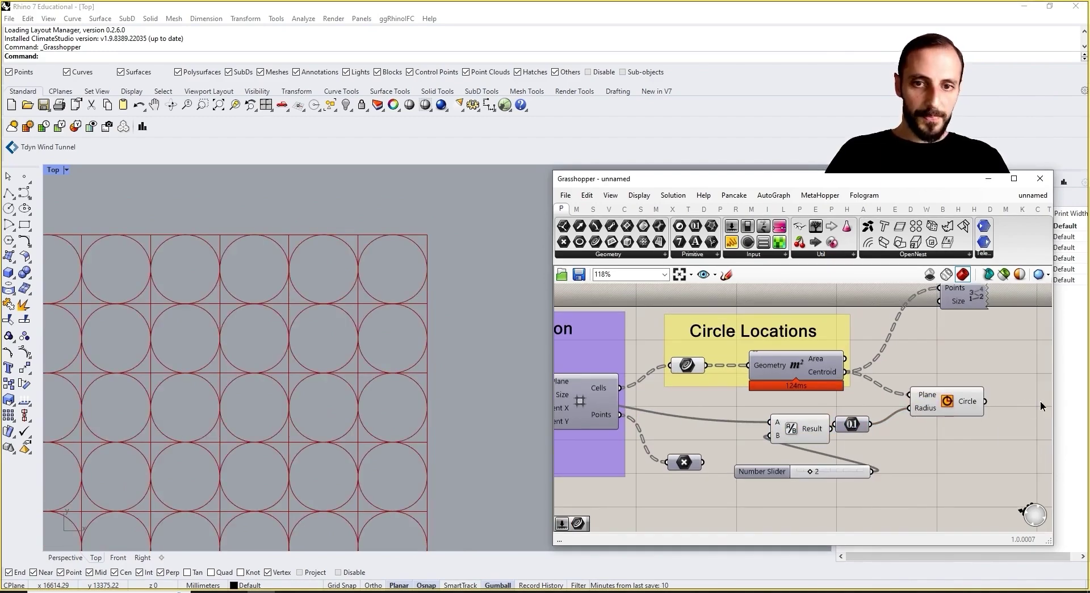
Move the Division, its slider, the Number parameter and the Circle component farther from the Circle Locations group and space them evenly
left_click_drag(1039, 401, 806, 493)
left_click_drag(815, 431, 918, 436)
right_click_drag(920, 432, 854, 436)
left_click(938, 345)
left_click(986, 411)
right_click_drag(986, 411, 911, 403)
left_click(829, 429)
left_click_drag(829, 429, 890, 433)
left_click_drag(807, 478, 735, 482)
left_click_drag(767, 431, 811, 434)
Turn off the preview of the cell Curve parameter in the Circle Locations group
left_click(273, 334)
scroll(272, 335, "down", 5)
right_click_drag(734, 396, 854, 412)
left_click(664, 379)
right_click(633, 294)
left_click(652, 315)
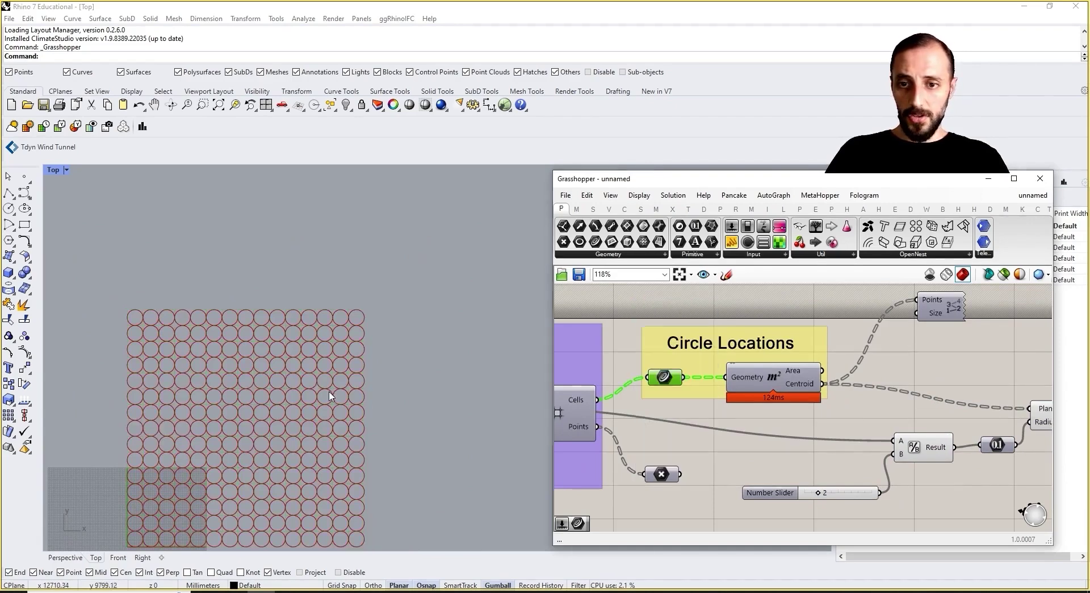
Group the Division, its slider, the Number parameter and the Circle component, and move the group slightly farther from Circle Locations
right_click_drag(328, 395, 419, 311)
right_click_drag(851, 432, 704, 401)
left_click_drag(973, 350, 723, 473)
right_click_drag(722, 472, 776, 463)
right_click(843, 311)
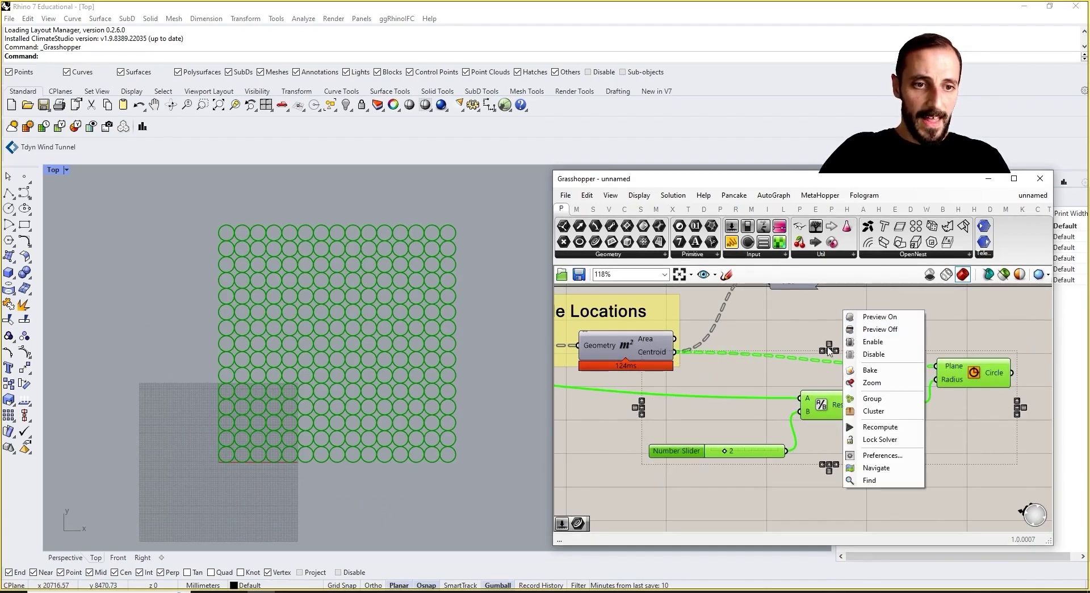
left_click(866, 400)
left_click_drag(791, 375, 870, 368)
right_click_drag(942, 331, 879, 353)
right_click_drag(680, 386, 836, 402)
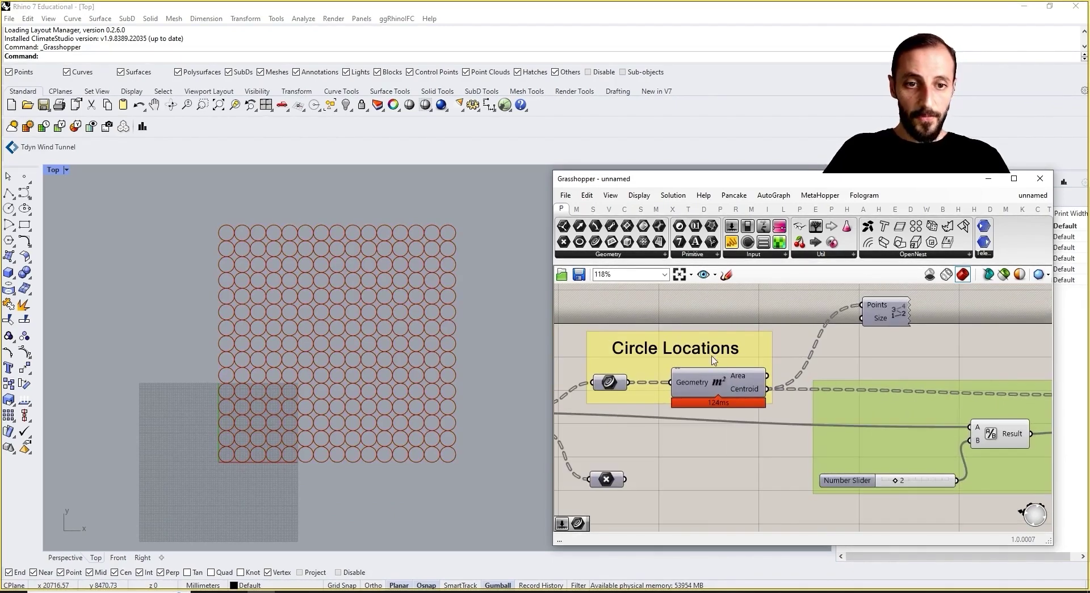
Copy the Circle Locations label above the Division and Circle components and add the copy to their group
left_click(705, 352)
left_click_drag(705, 352, 998, 372, "alt")
right_click(927, 414)
left_click(973, 509)
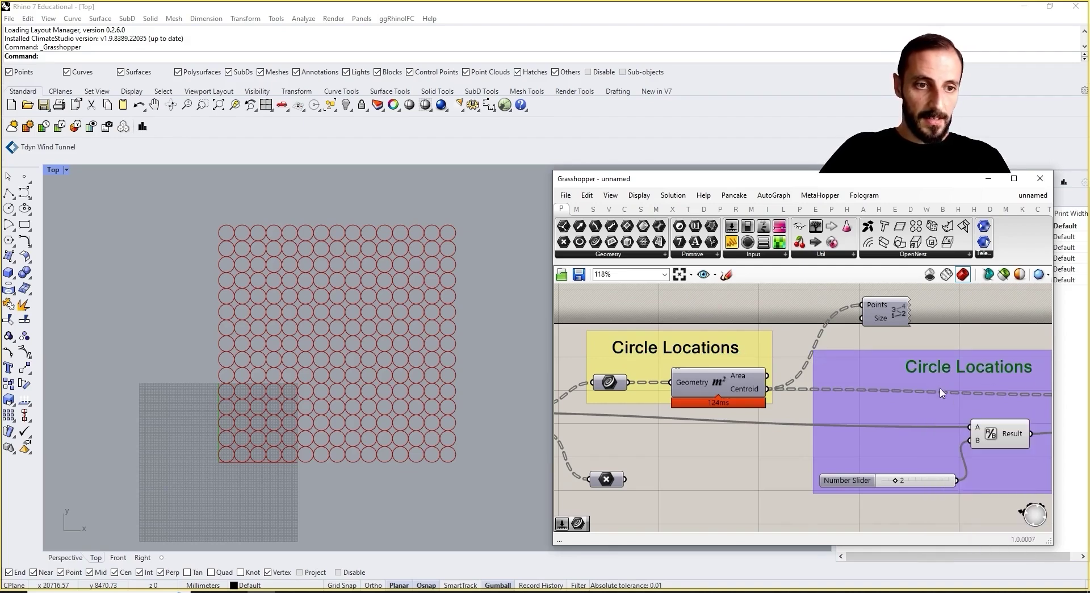
Colour the circle component group green with hue 149°, saturation 100 and value 100
right_click(911, 417)
mouse_move(964, 535)
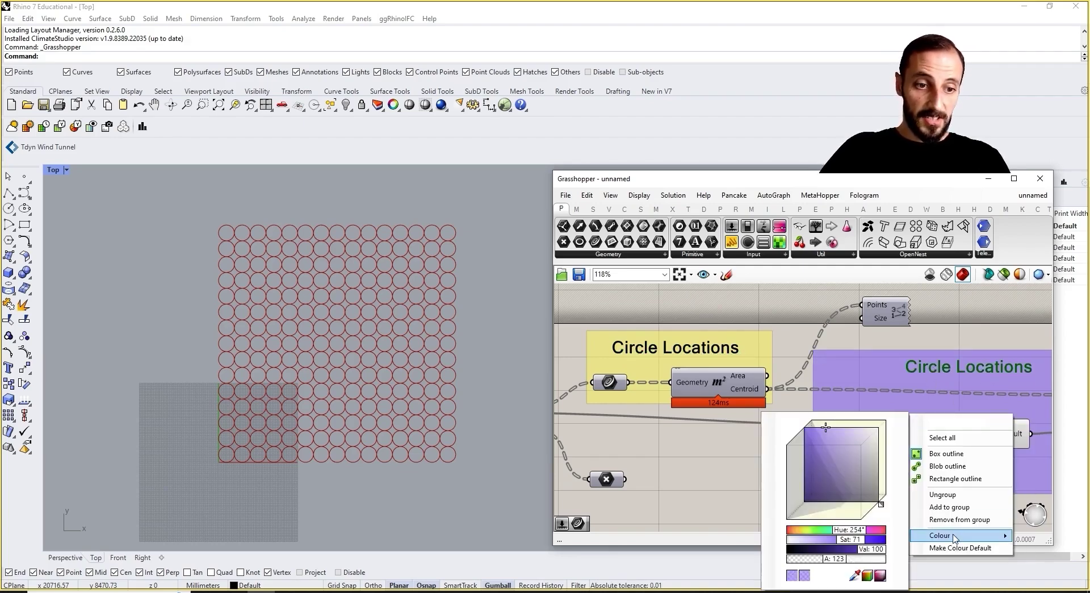
left_click_drag(858, 540, 877, 540)
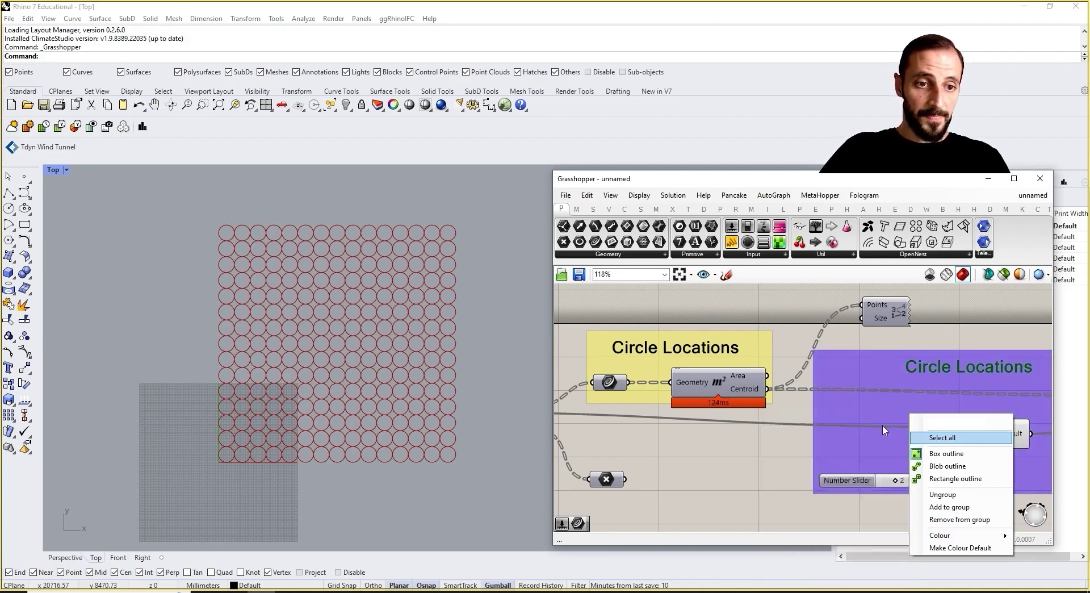
mouse_move(933, 537)
left_click_drag(860, 531, 828, 530)
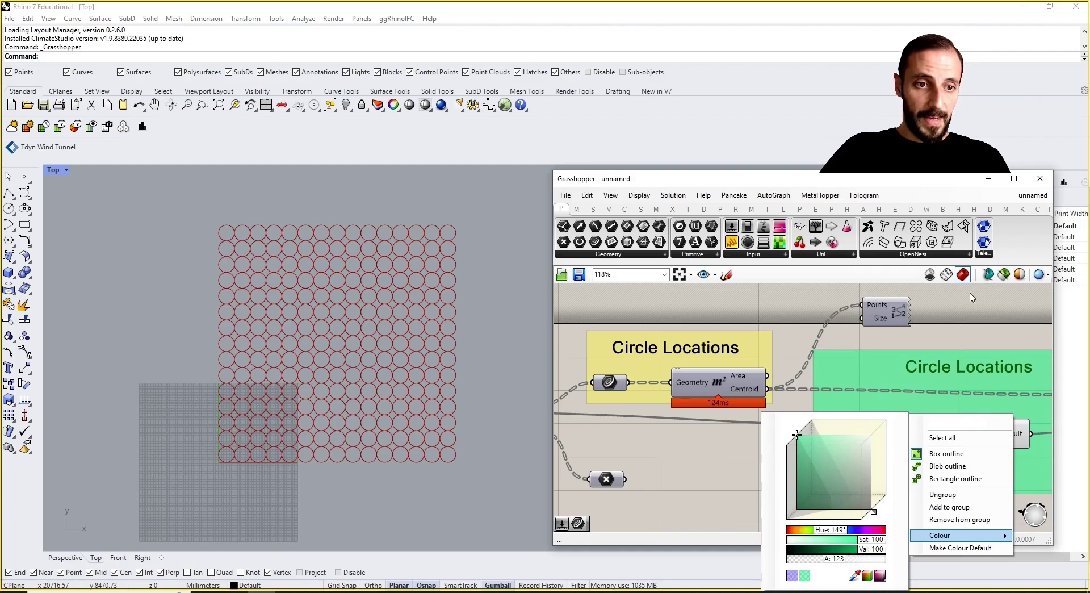
Change the green group's label text to "Circle Grid"
right_click_drag(964, 365, 772, 378)
double_click(779, 379)
left_click_drag(775, 331, 753, 330)
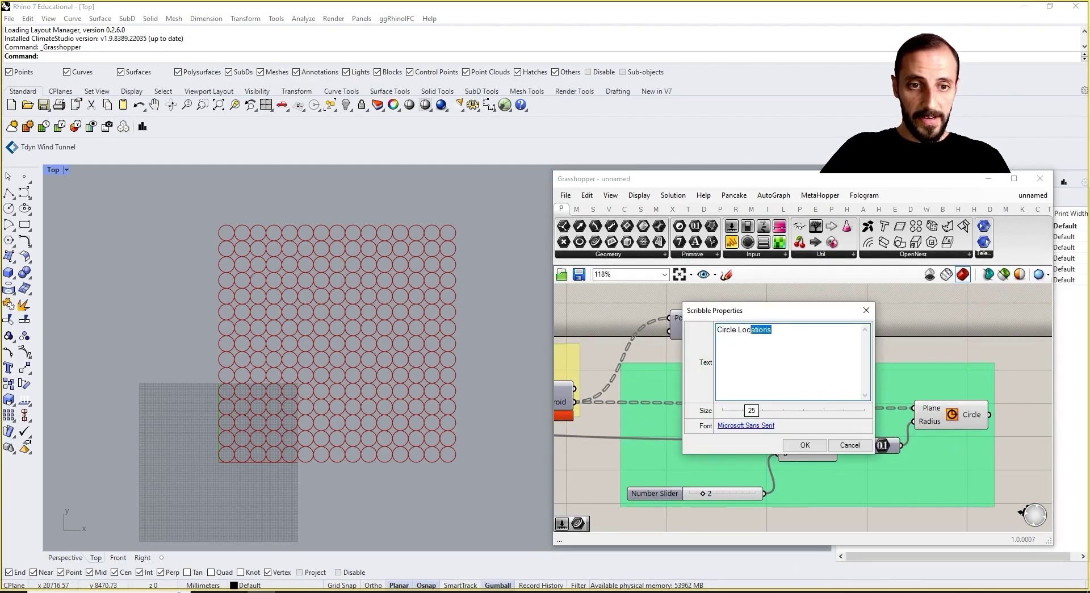
type("Grid")
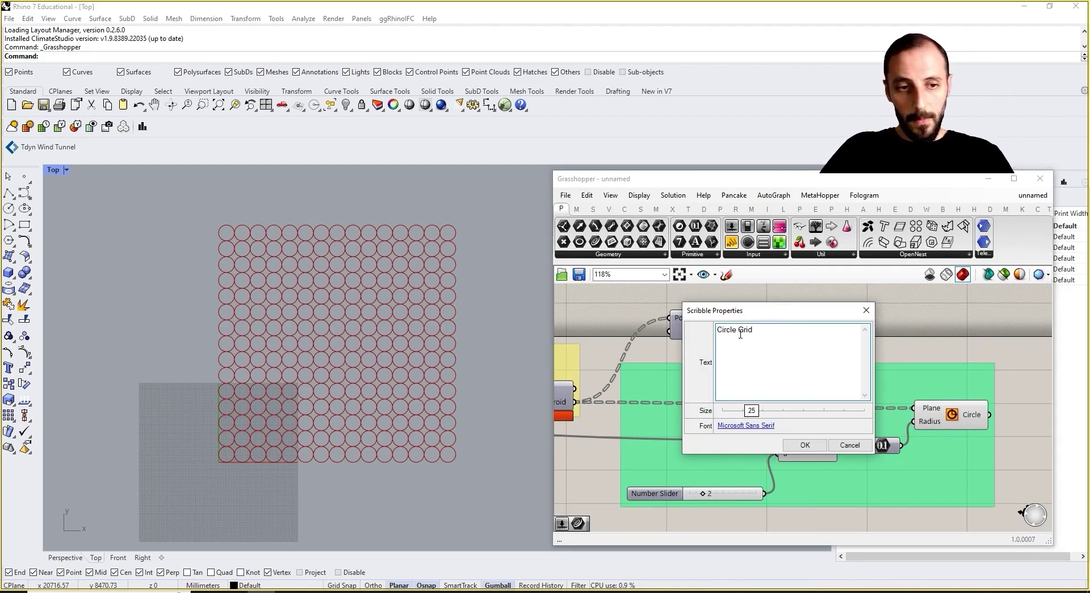
left_click(805, 445)
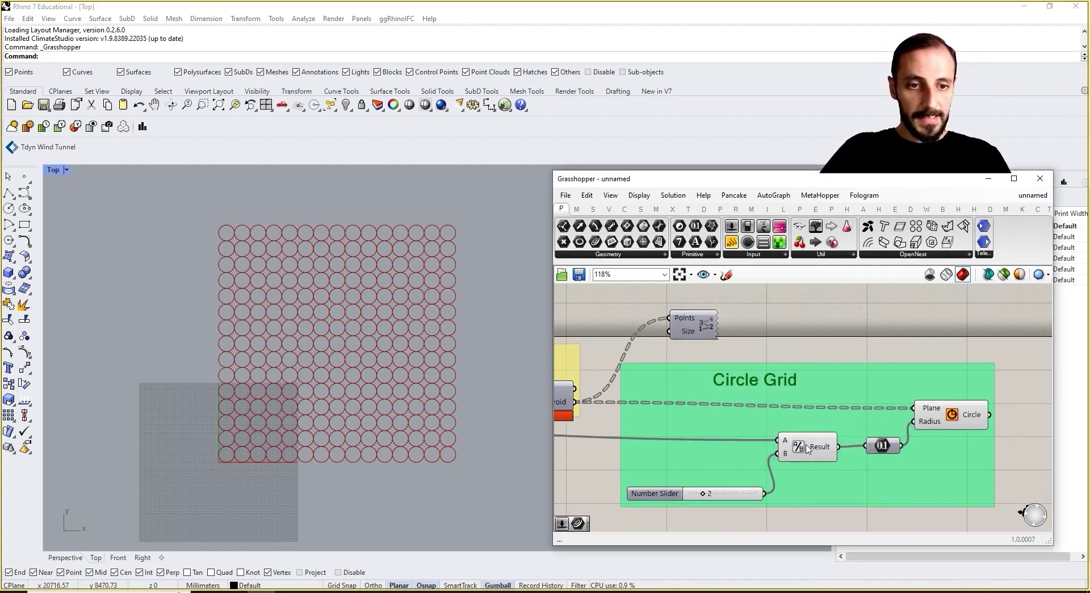
right_click_drag(751, 376, 810, 370)
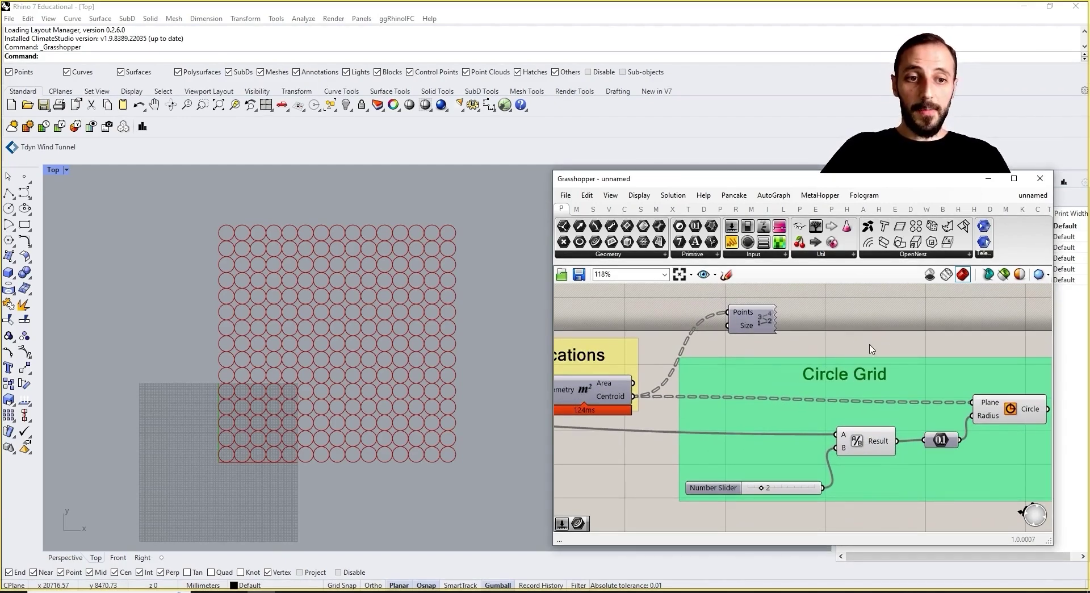
Place a point object inside the circle array in Rhino's Top view and move it close to the array's centre
scroll(908, 362, "down", 7)
scroll(719, 403, "up", 5)
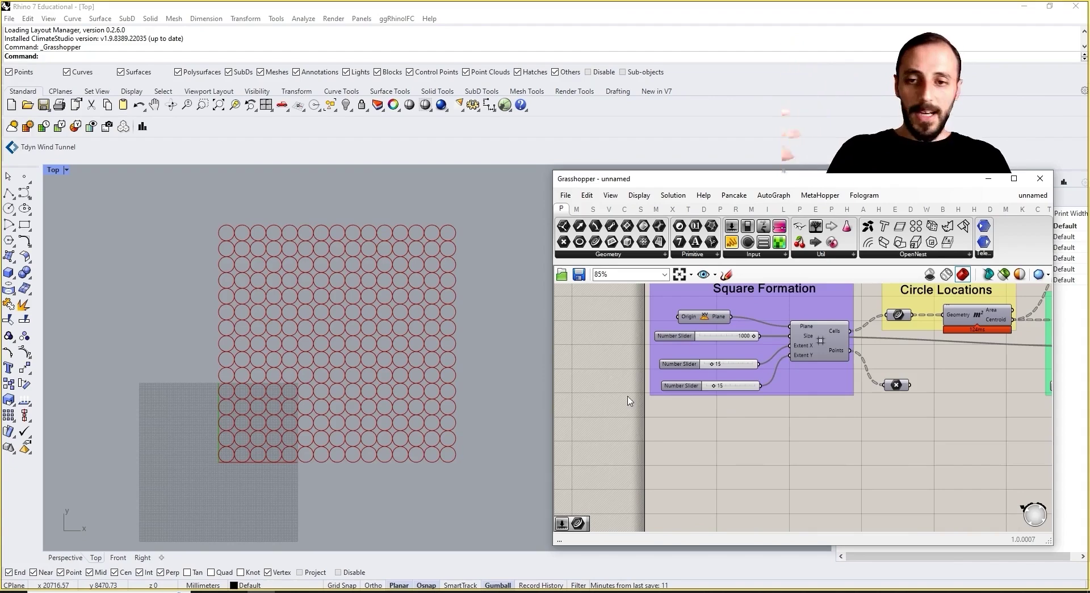
left_click(24, 176)
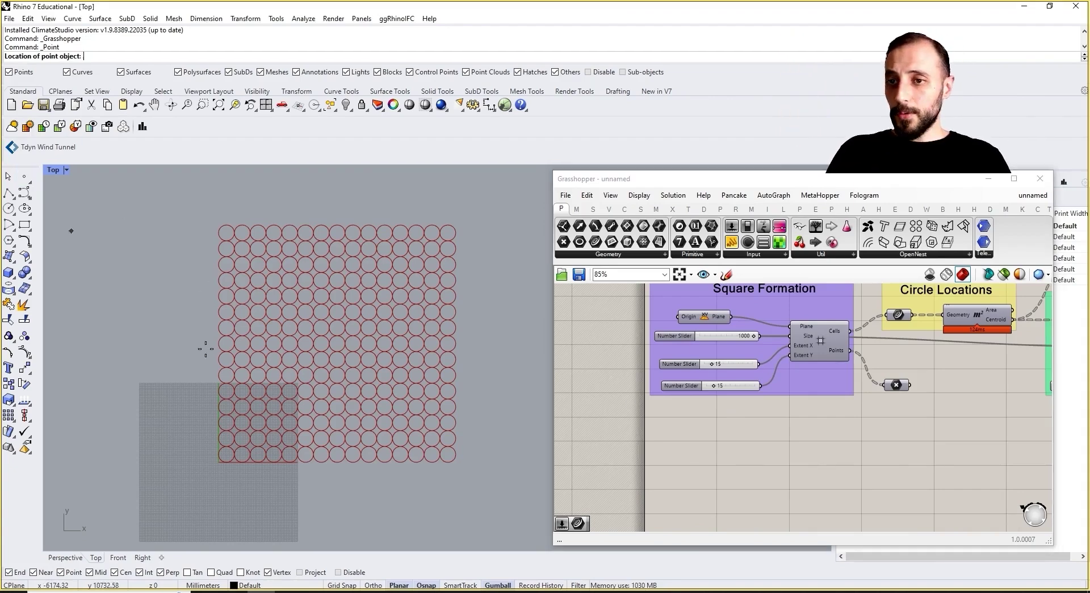
left_click(369, 358)
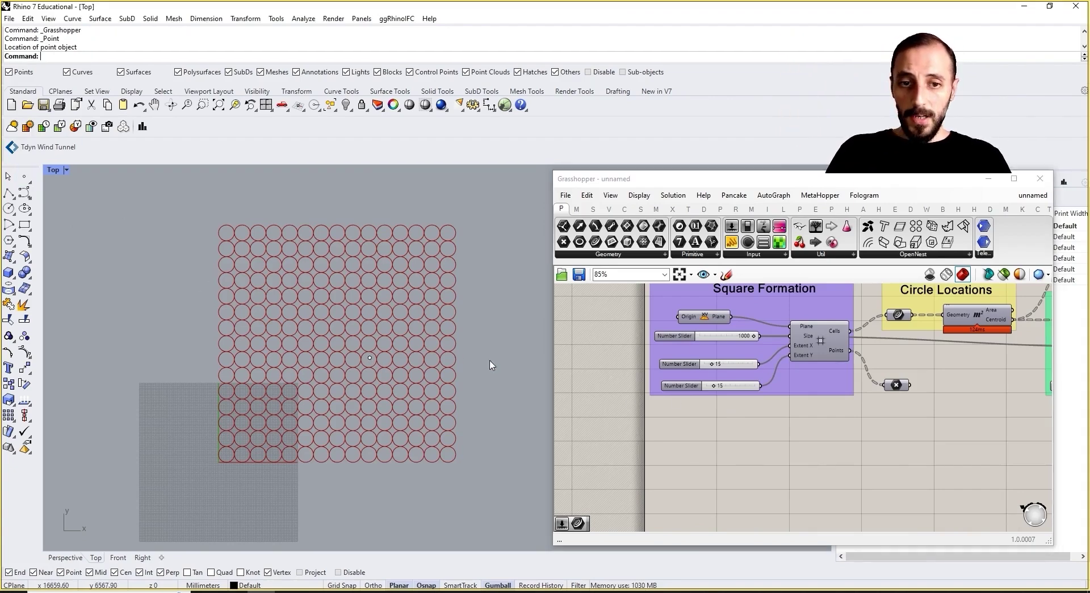
right_click_drag(707, 390, 665, 418)
right_click_drag(773, 429, 705, 426)
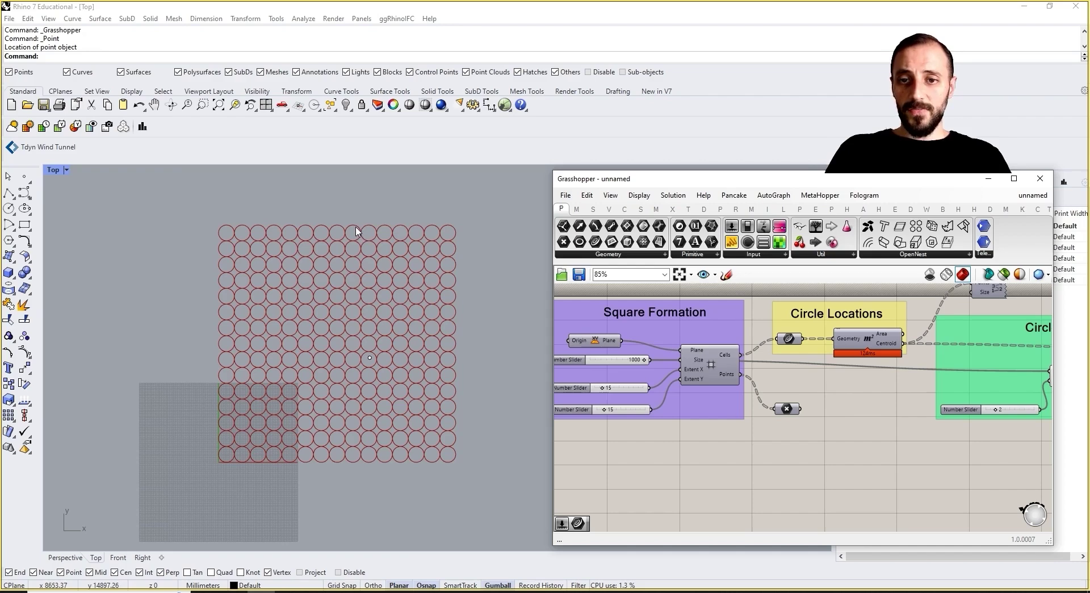
left_click(370, 357)
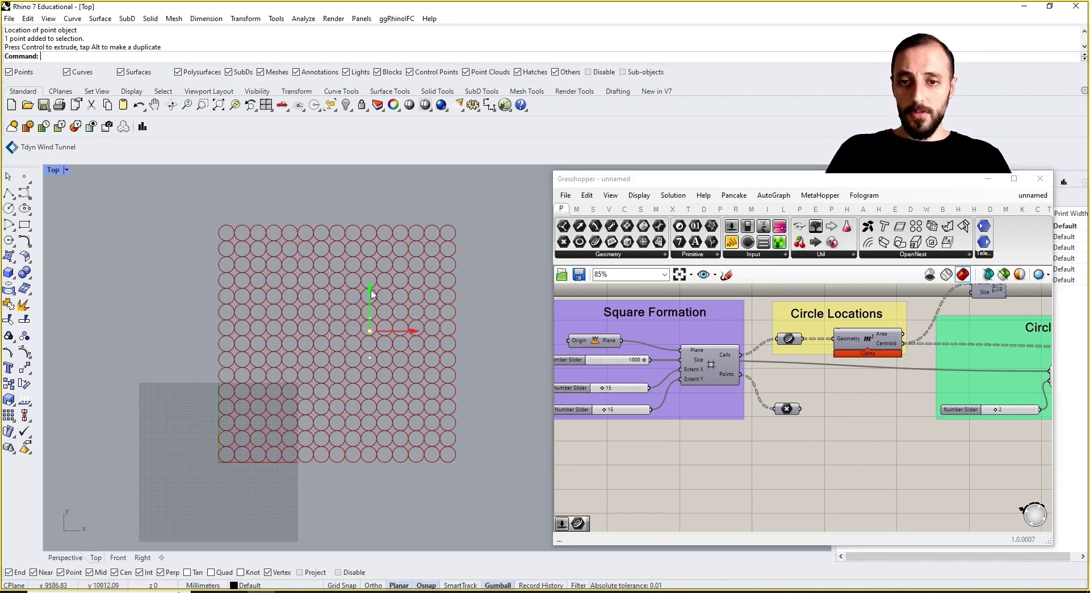
left_click_drag(414, 338, 390, 338)
Add a Point parameter below the Square Formation group and set it to reference the Rhino point
double_click(663, 477)
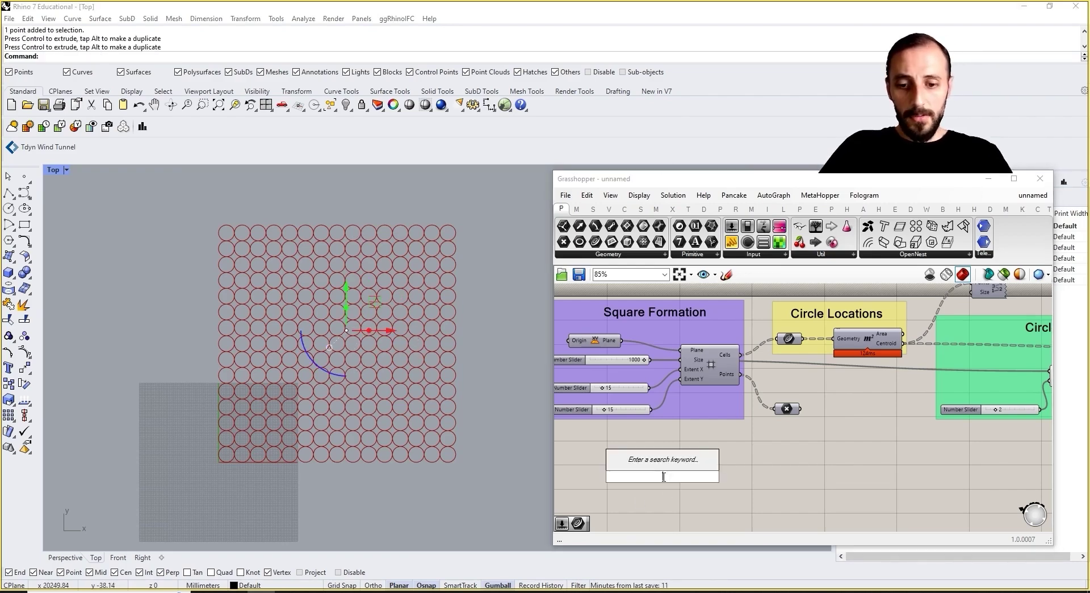
type("point")
key("Return")
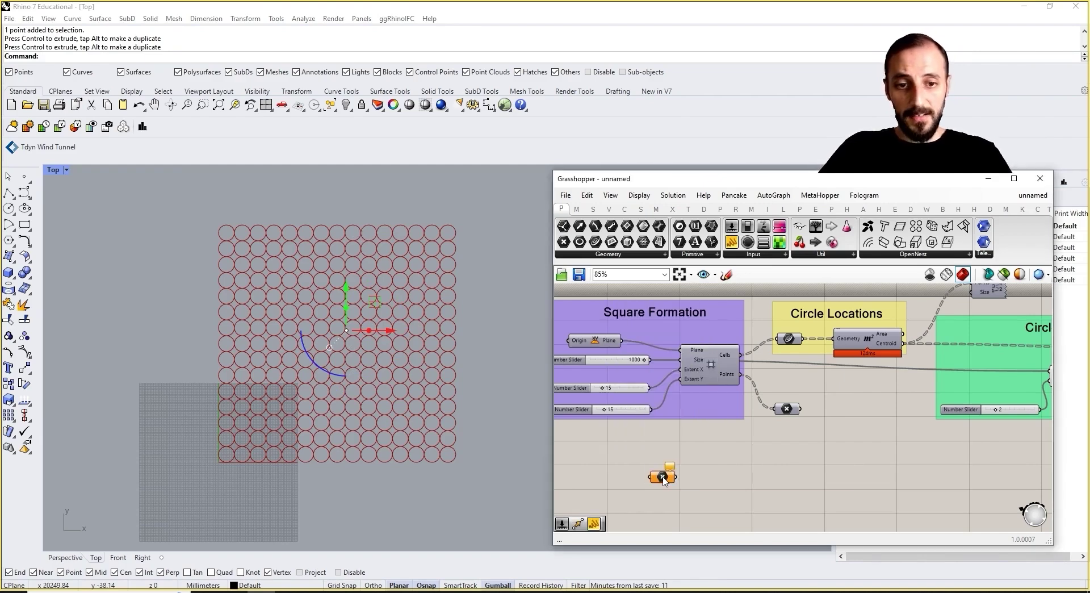
right_click(664, 480)
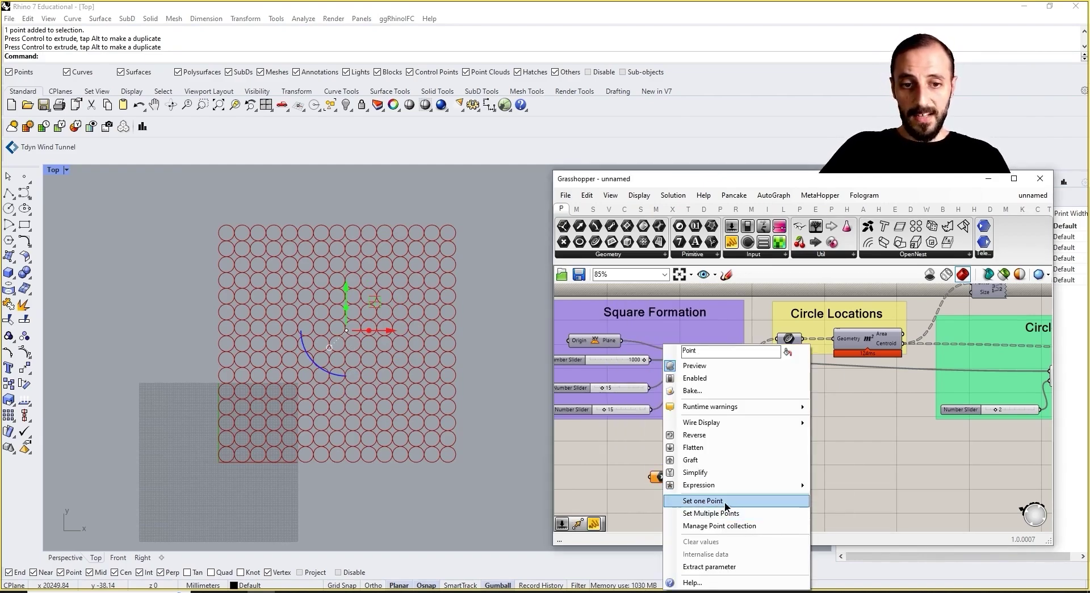
left_click(692, 500)
left_click(434, 405)
left_click(347, 329)
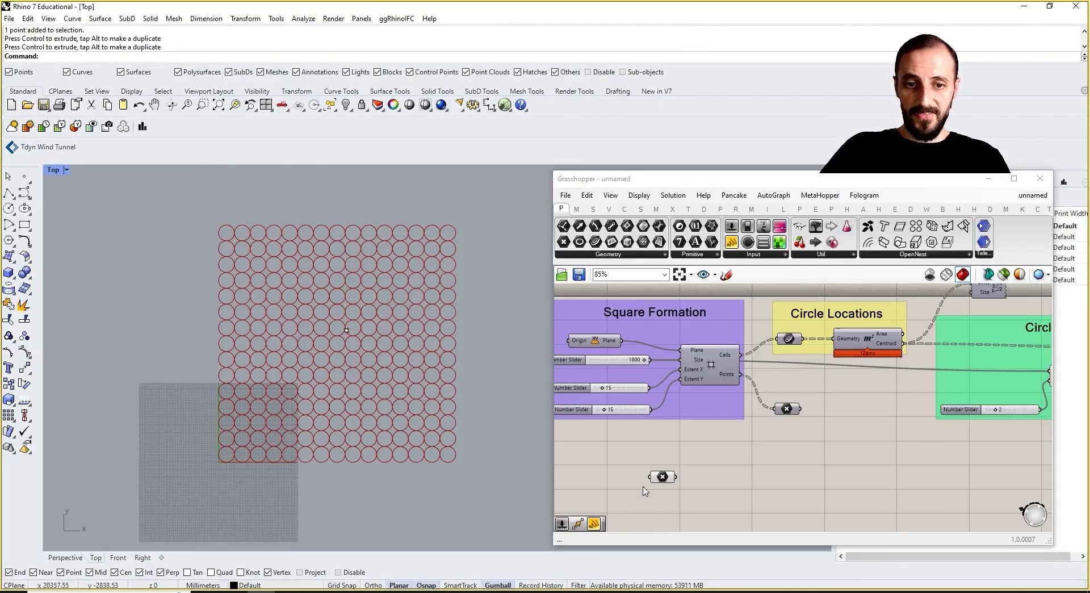
left_click_drag(663, 482, 696, 494)
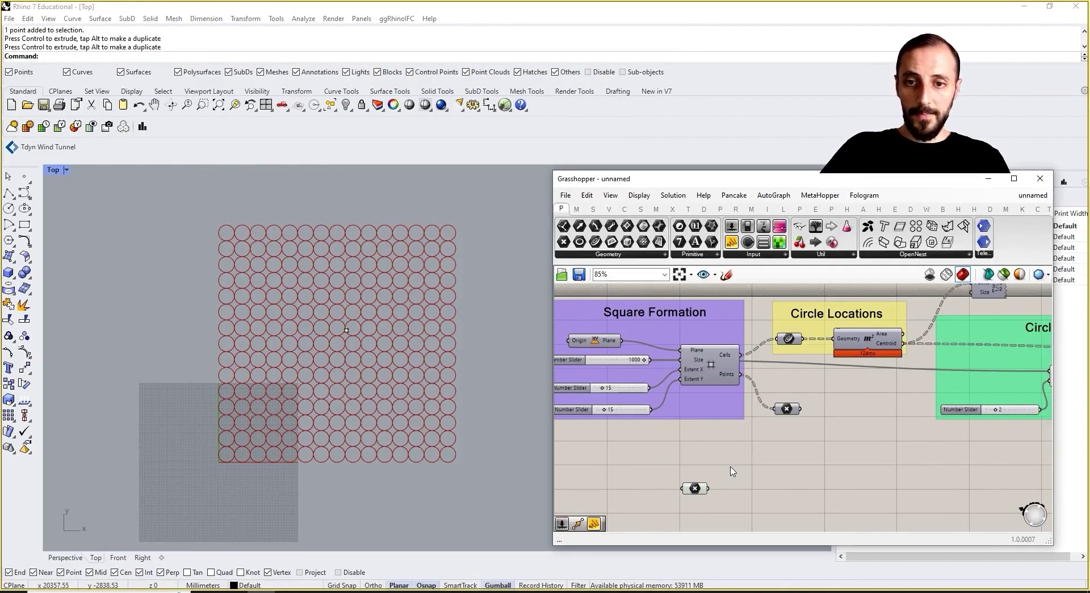
Uncover the Rhino layer list, make Layer 01 the current layer and turn off the Default layer
left_click(347, 330)
left_click_drag(728, 178, 803, 260)
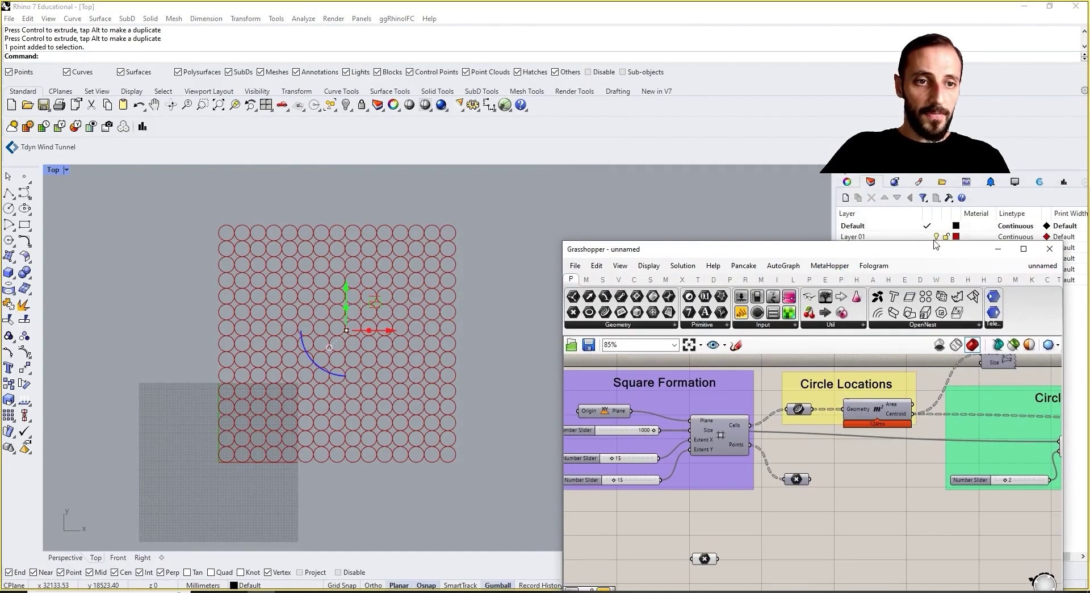
left_click(639, 188)
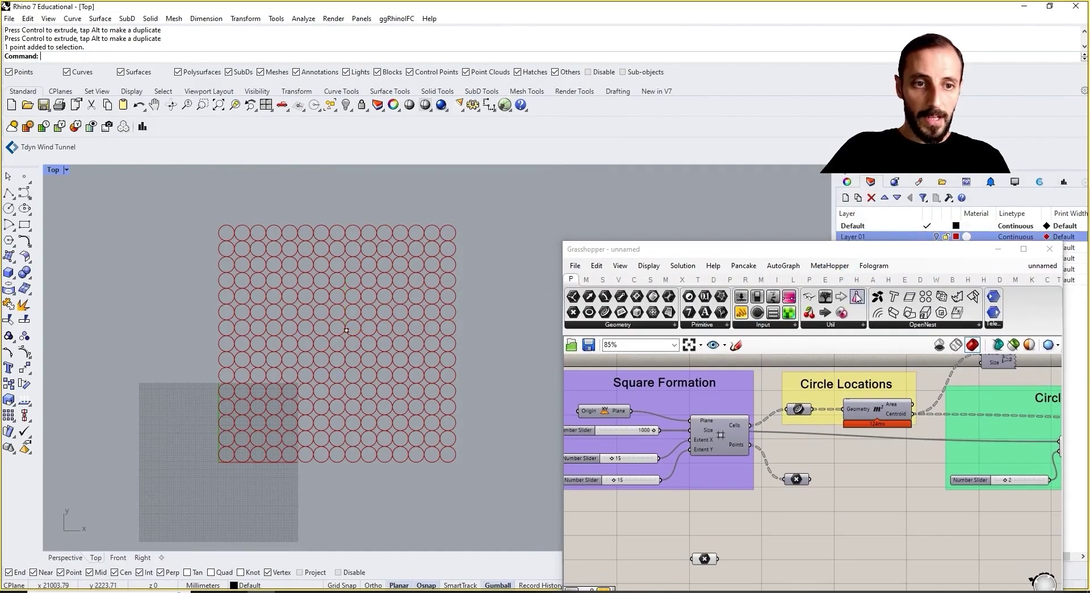
double_click(911, 239)
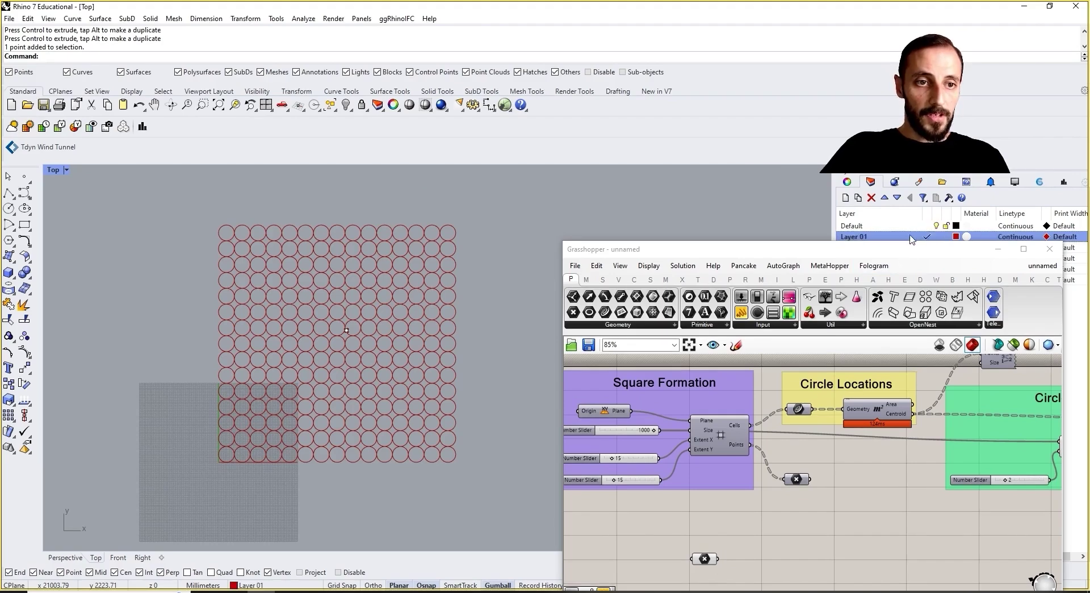
left_click(937, 227)
Put the Point parameter that references the Rhino point into its own group
left_click(705, 561)
right_click_drag(726, 560, 754, 501)
middle_click(755, 501)
left_click(770, 503)
Add a scribble label reading "Attractor Point" above the grouped Point parameter
double_click(742, 479)
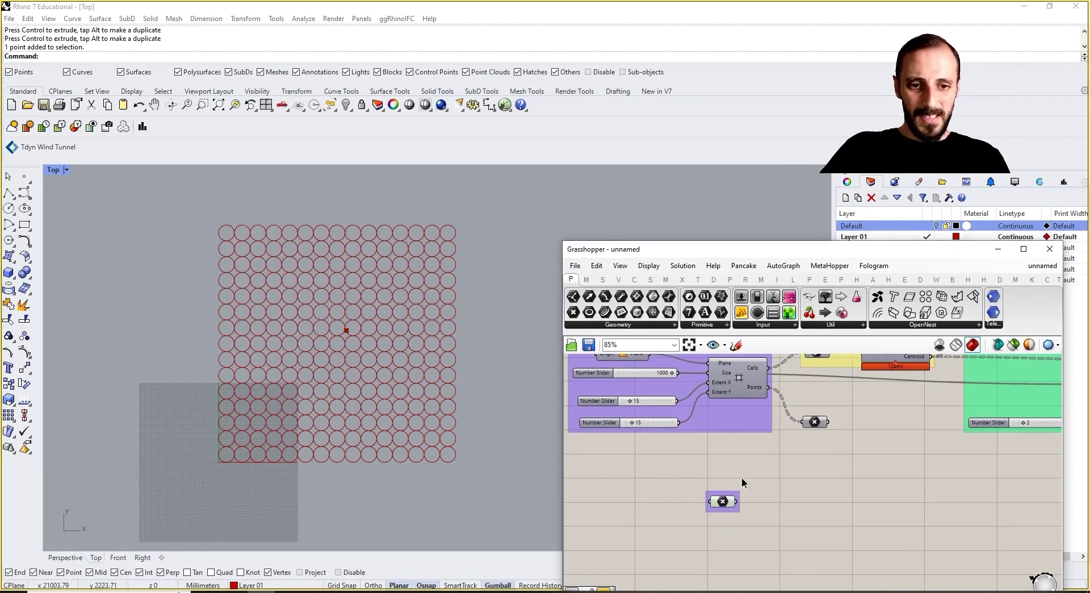
type("scr")
left_click(717, 448)
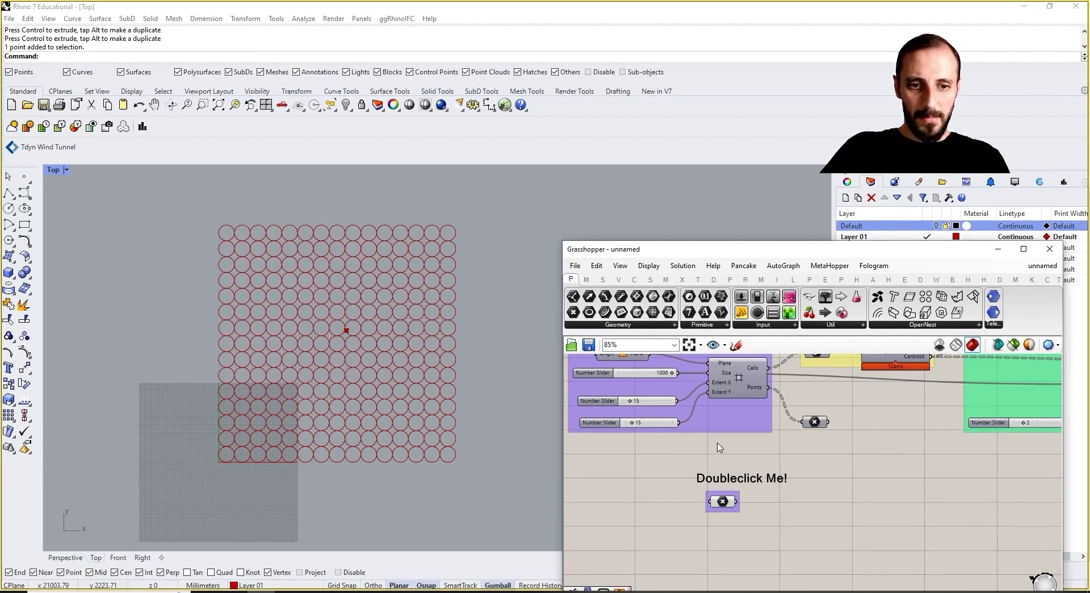
double_click(731, 483)
type("Attractor Point")
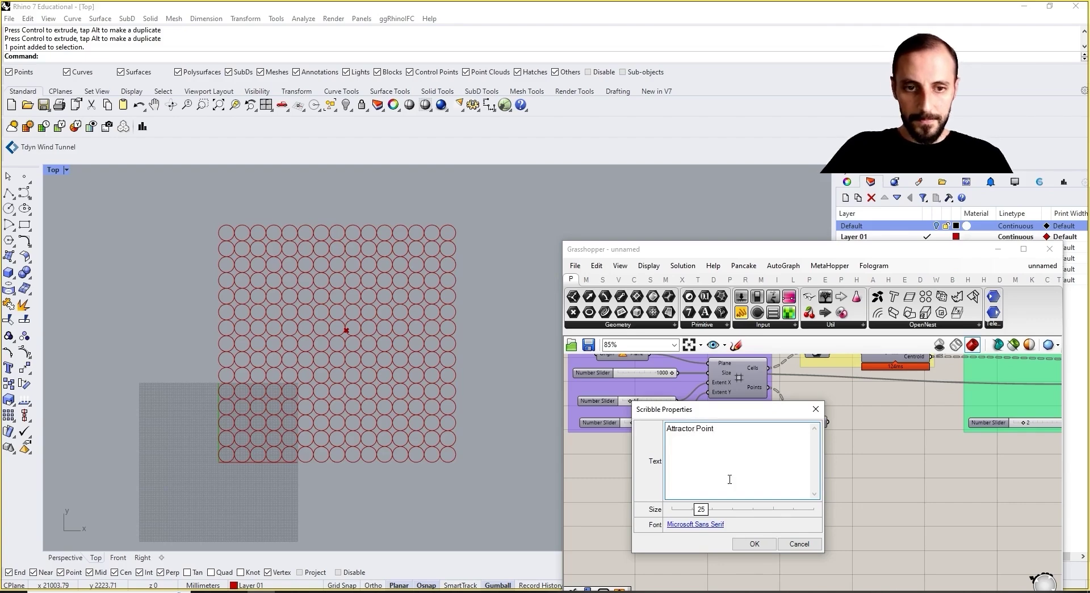
left_click(745, 543)
Add the Attractor Point label to the group around the Point parameter
scroll(738, 500, "up", 2)
right_click(738, 493)
left_click(778, 542)
scroll(711, 471, "up", 2)
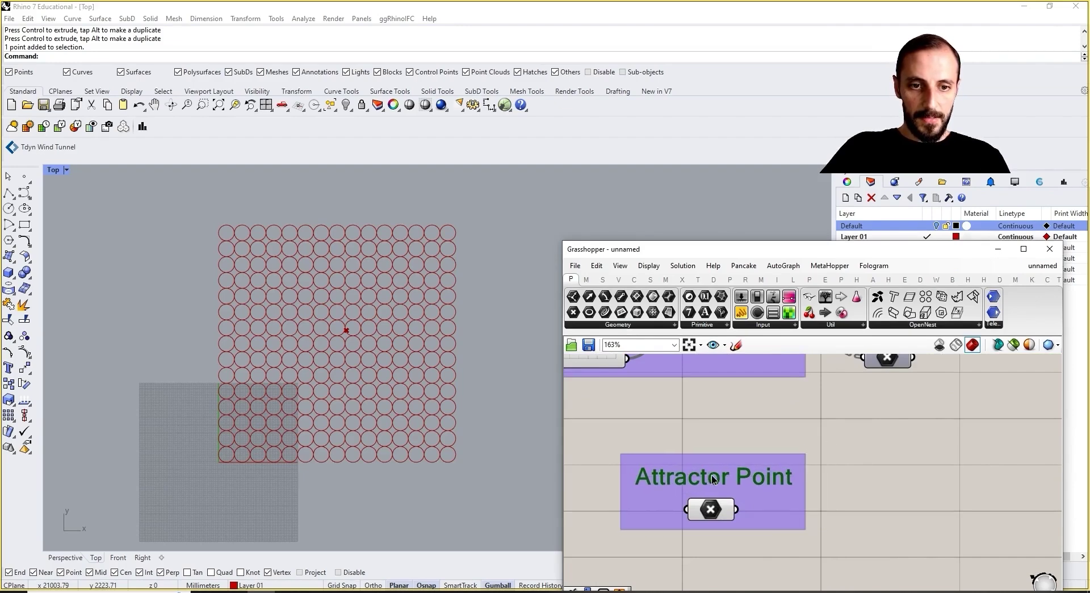
Move the Attractor Point group sideways so that it sits beneath the Circle Locations group
scroll(780, 513, "down", 4)
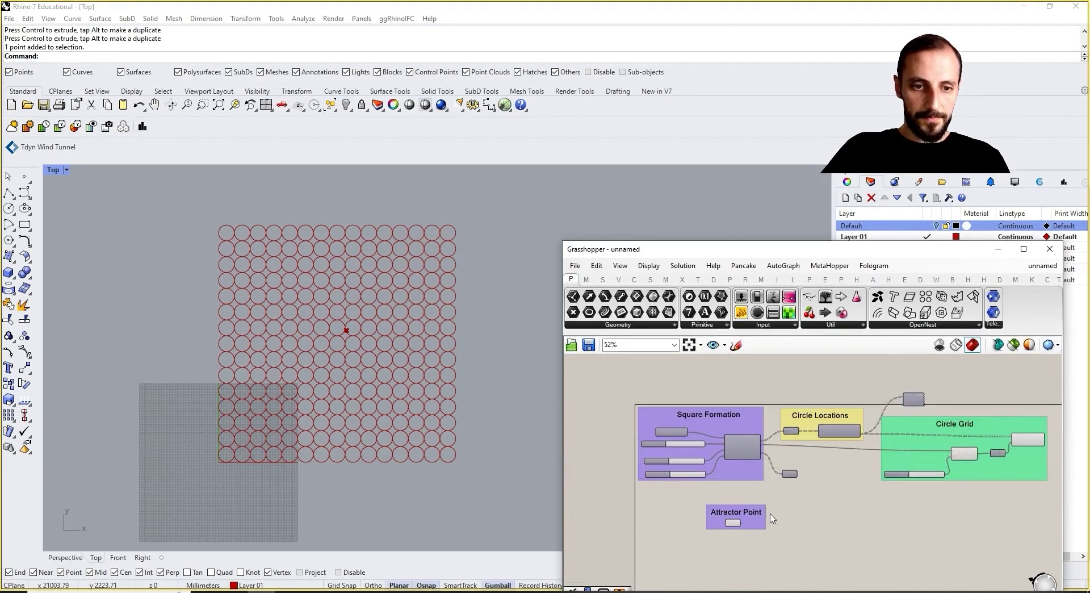
scroll(771, 516, "up", 2)
left_click_drag(671, 515, 719, 540)
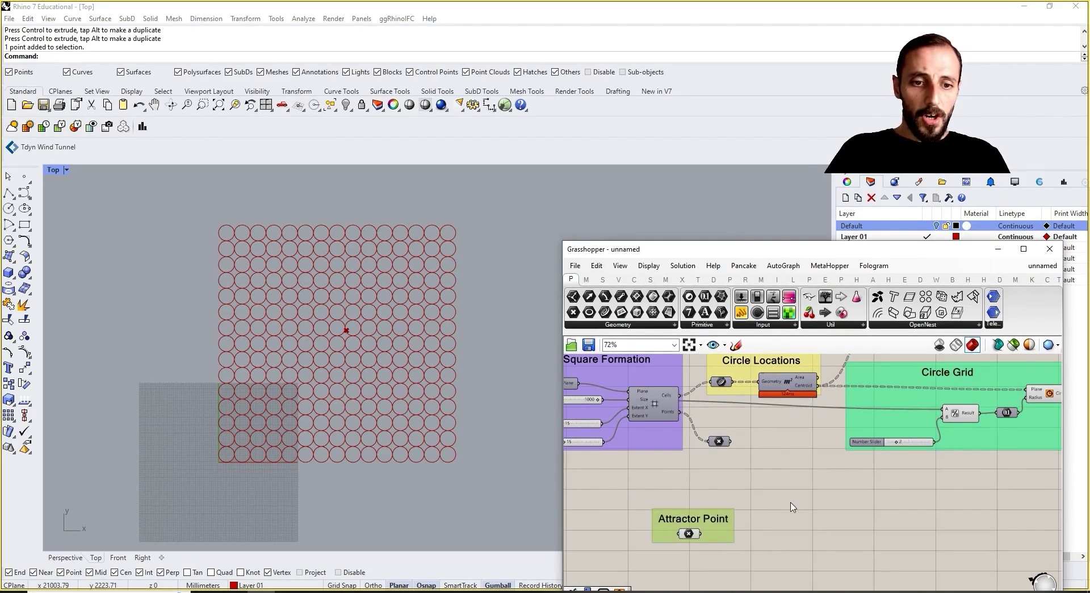
left_click(689, 534)
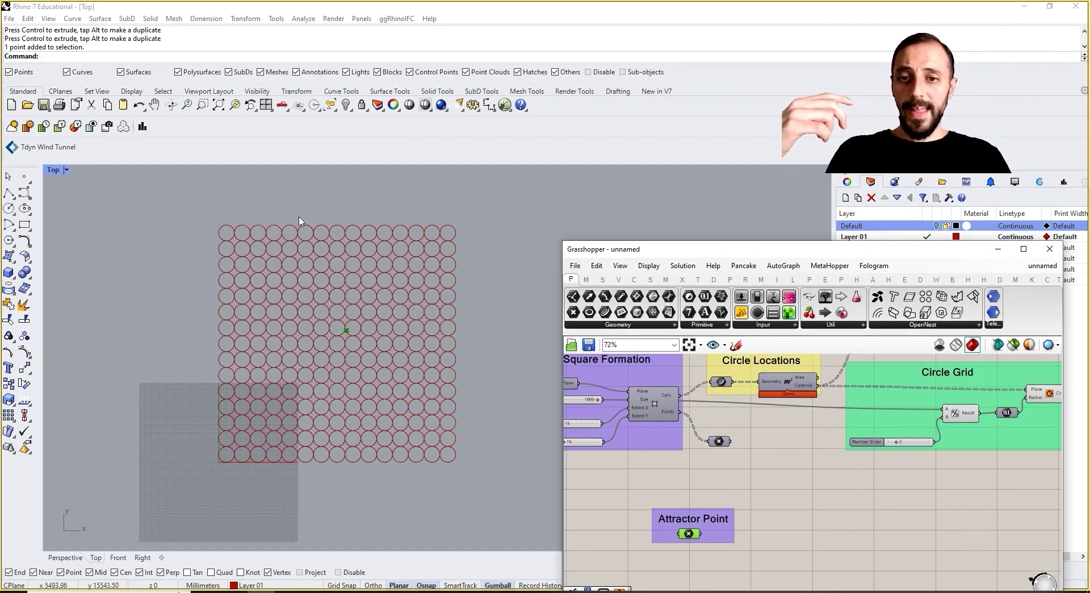
left_click(784, 509)
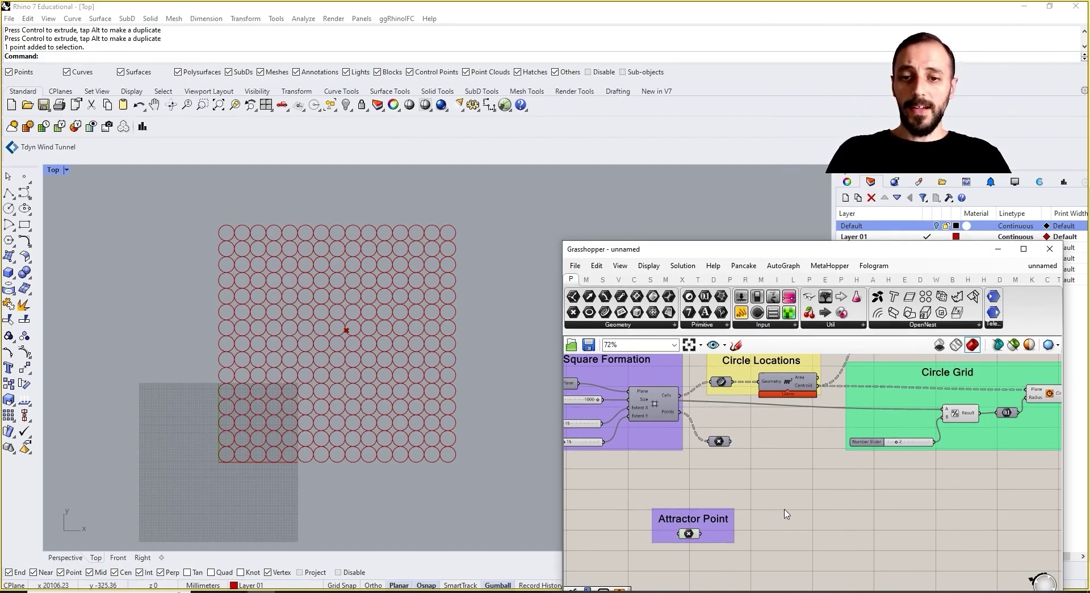
right_click_drag(839, 509, 783, 505)
left_click_drag(665, 530, 727, 535)
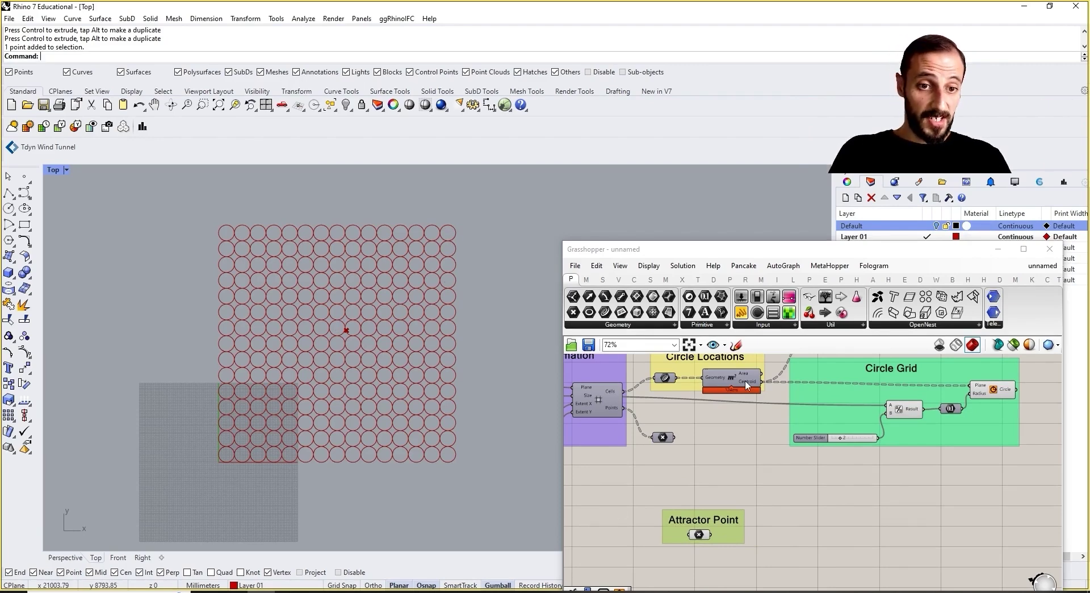
Add a Distance component from the Vector Point tools beside the Attractor Point group
left_click(618, 279)
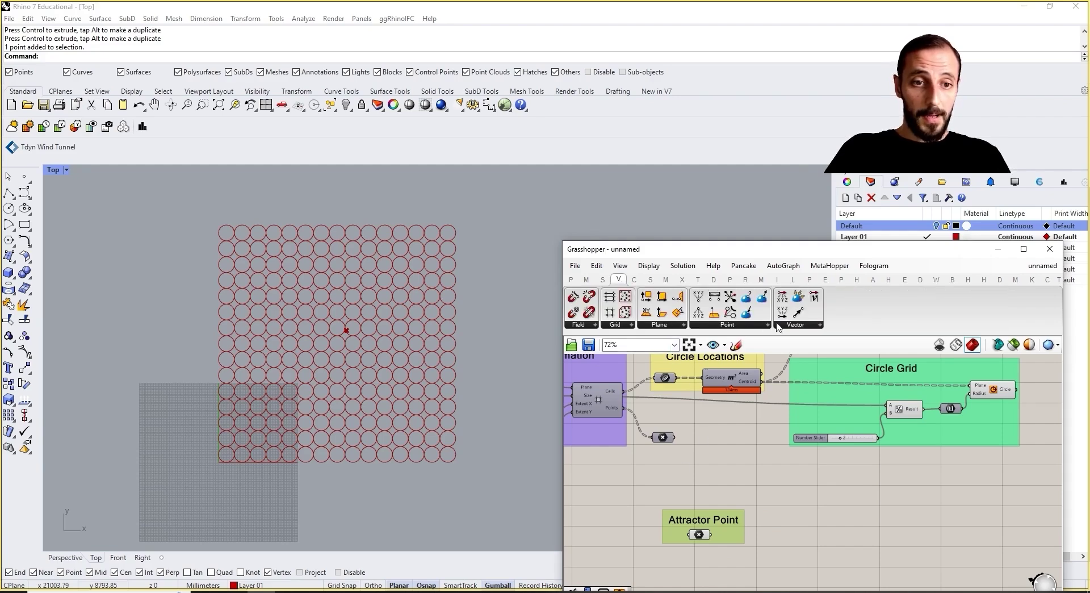
left_click(755, 326)
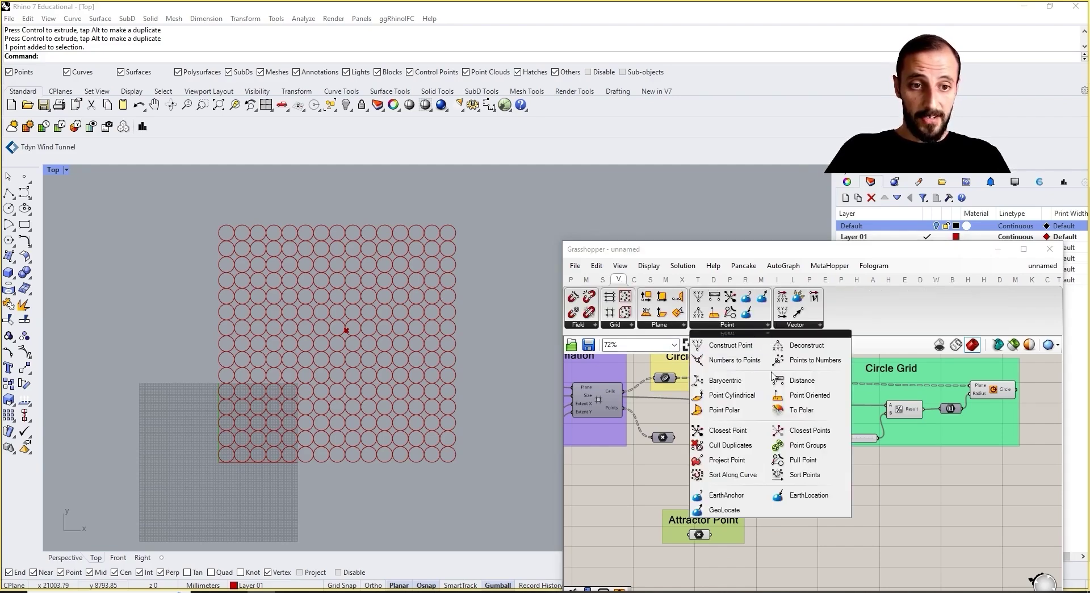
left_click(795, 380)
left_click(792, 517)
Wire the circle centroids into the Distance component's Point A and the attractor point into Point B
left_click_drag(759, 383, 755, 529)
left_click_drag(761, 389, 768, 512)
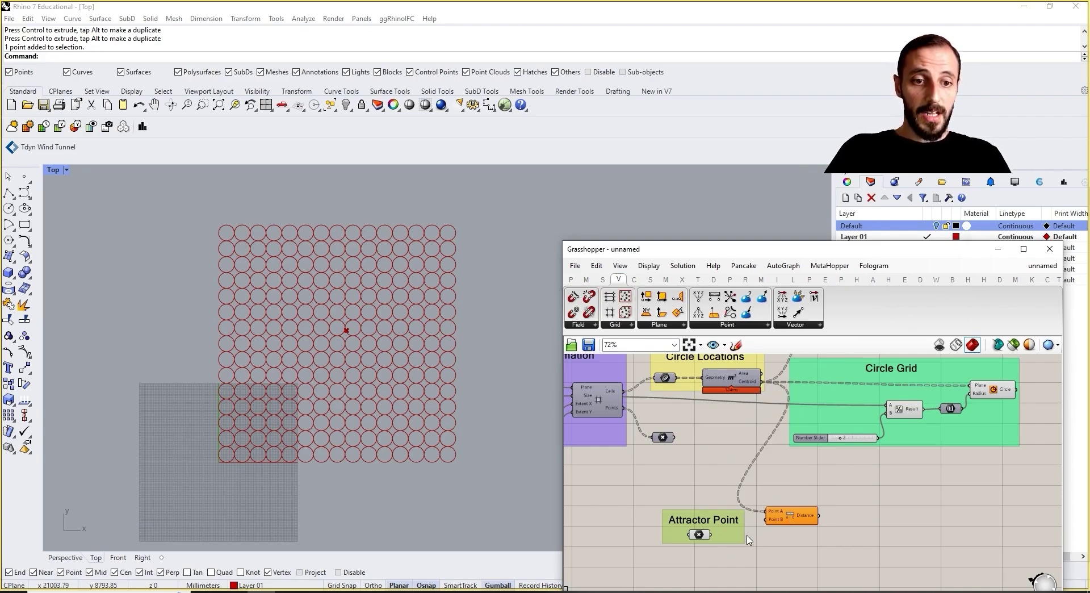
scroll(748, 540, "up", 3)
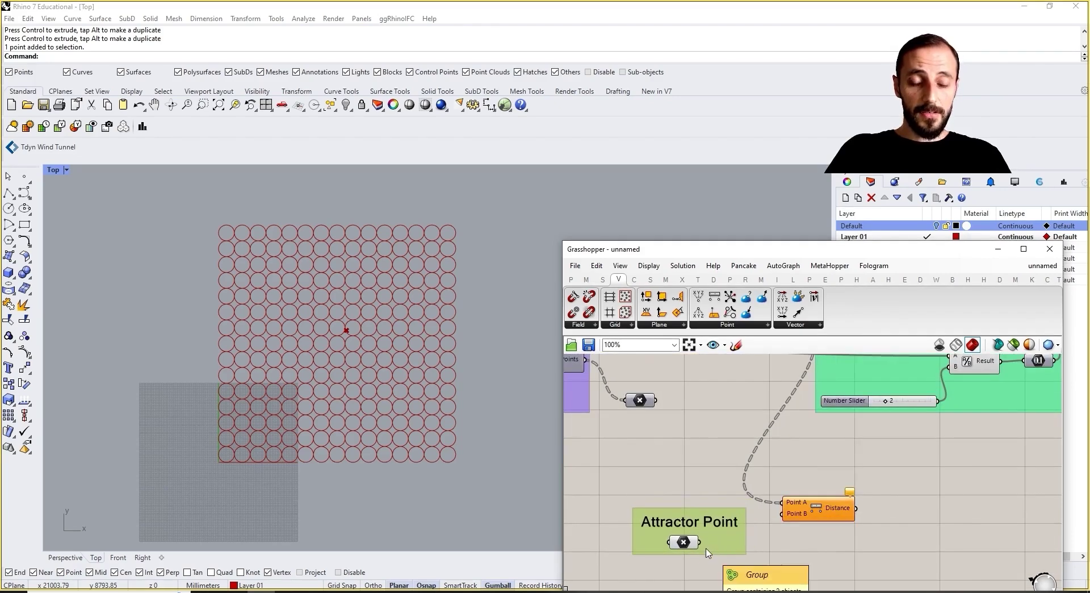
left_click_drag(701, 542, 788, 518)
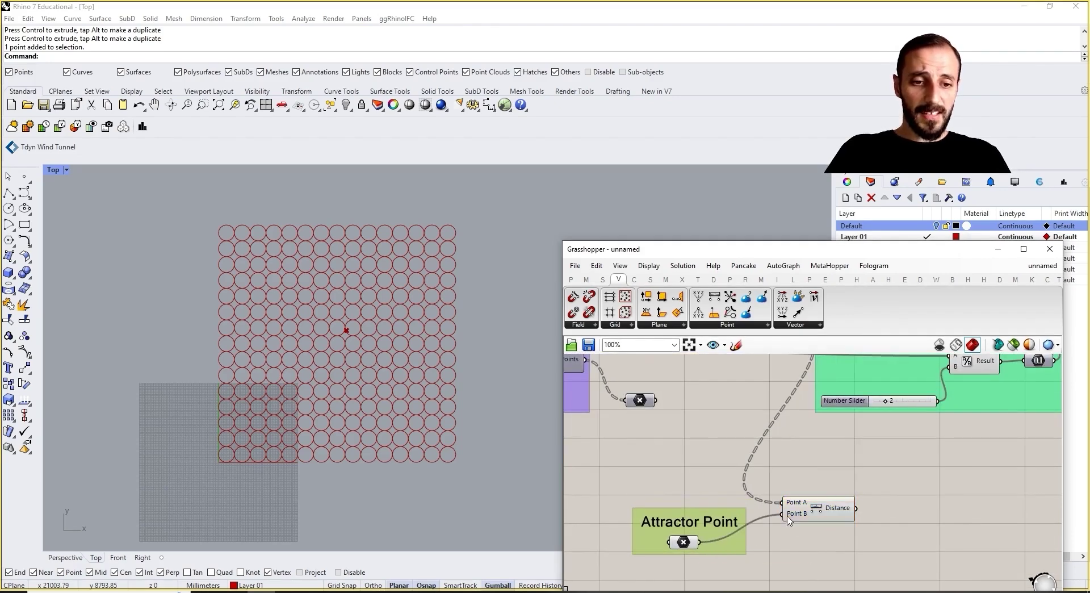
mouse_move(794, 507)
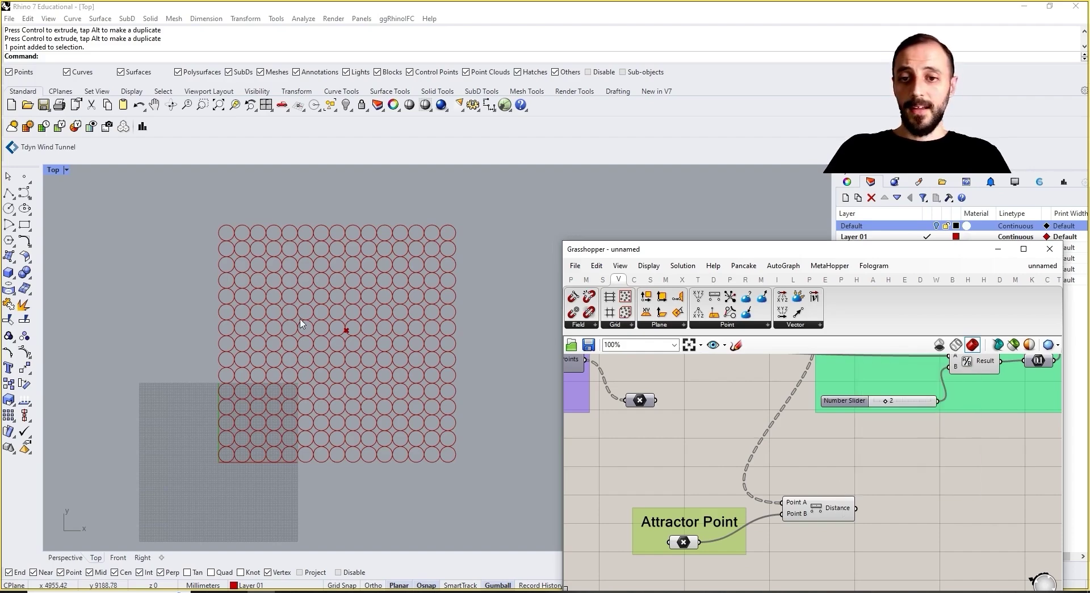
Send the Distance output to a temporary Panel, read through the list of distances, and remove the Panel
double_click(893, 500)
type("panel")
key("Return")
left_click_drag(853, 508, 912, 494)
right_click_drag(960, 527, 842, 491)
left_click_drag(841, 482, 841, 513)
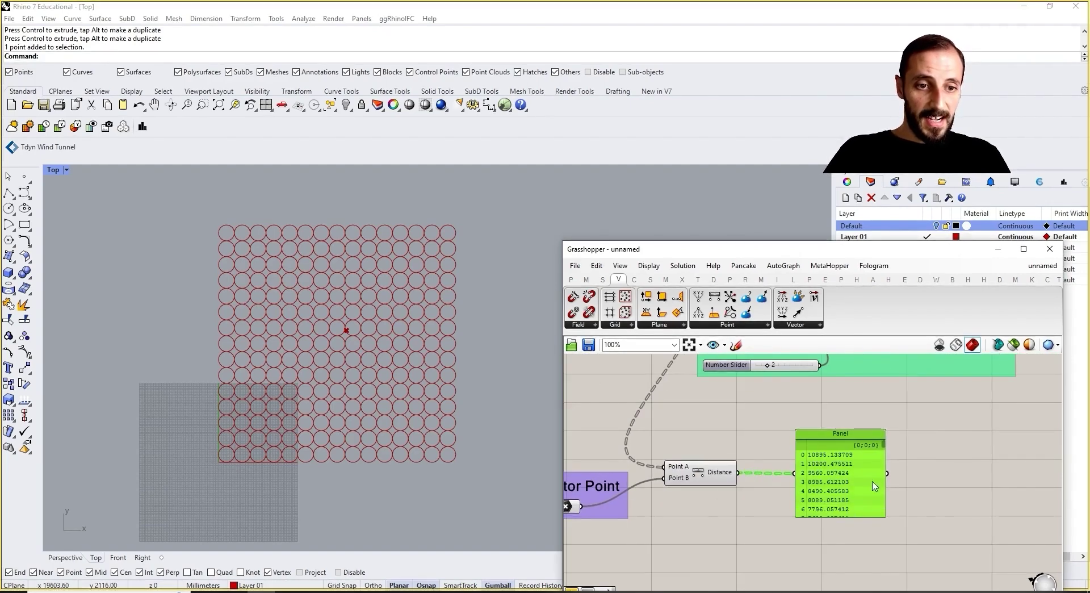
right_click_drag(866, 496, 862, 475)
left_click_drag(879, 430, 873, 496)
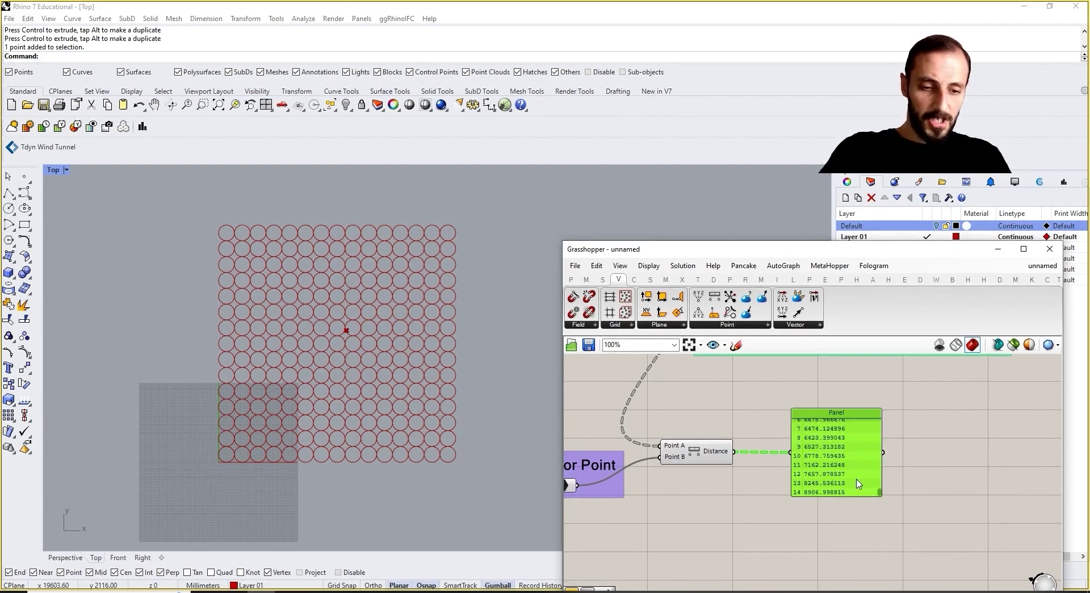
scroll(815, 502, "down", 4)
scroll(814, 500, "up", 3)
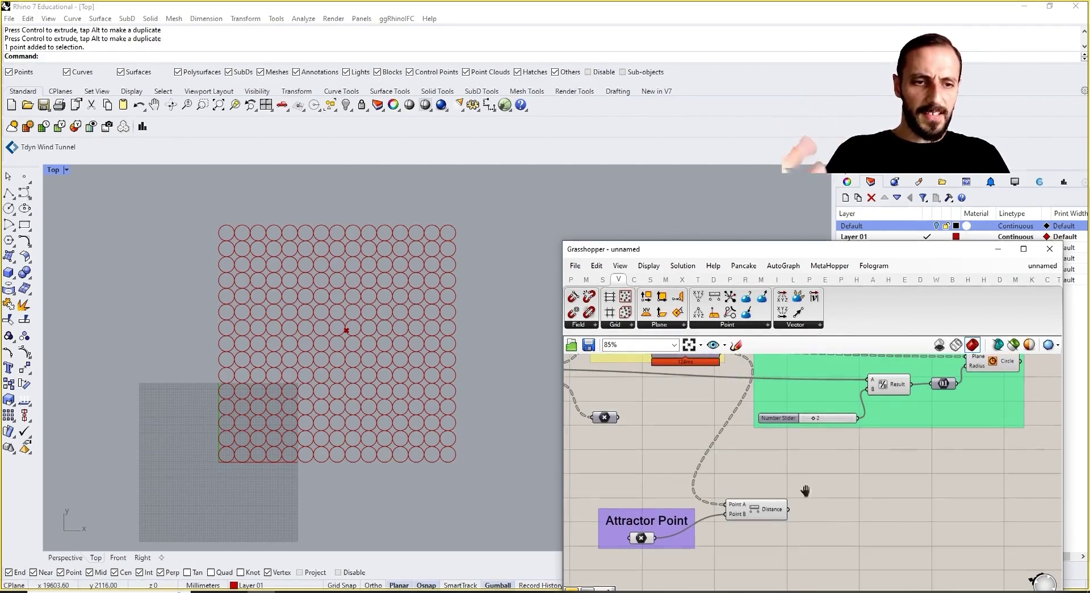
Wire the Distance output directly into the Circle component's Radius and inspect the circles in the Rhino viewport
left_click_drag(773, 515, 951, 372)
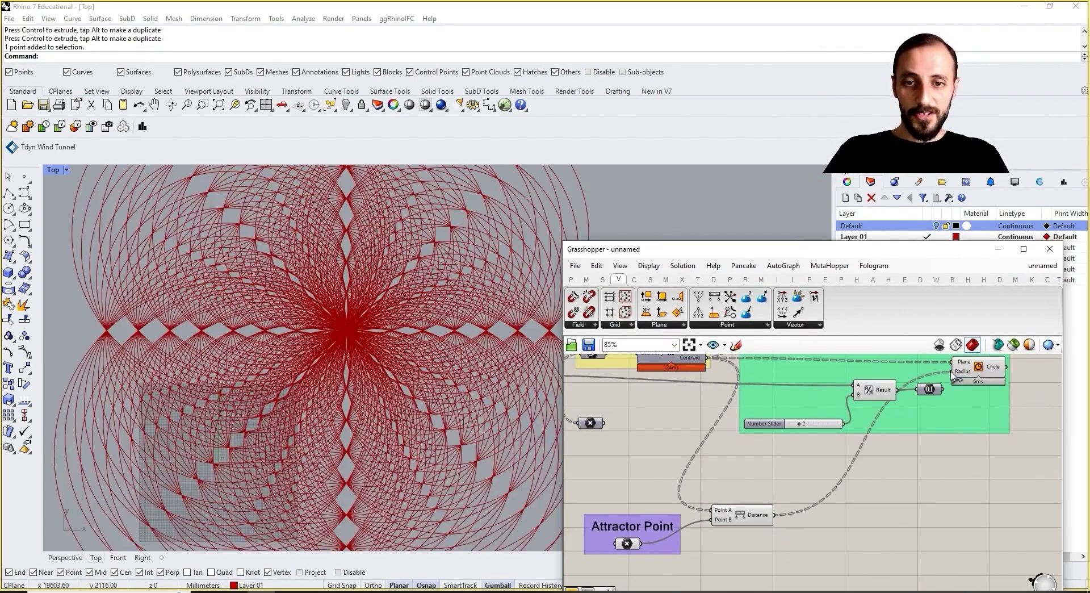
left_click_drag(924, 391, 915, 392)
scroll(272, 326, "down", 5)
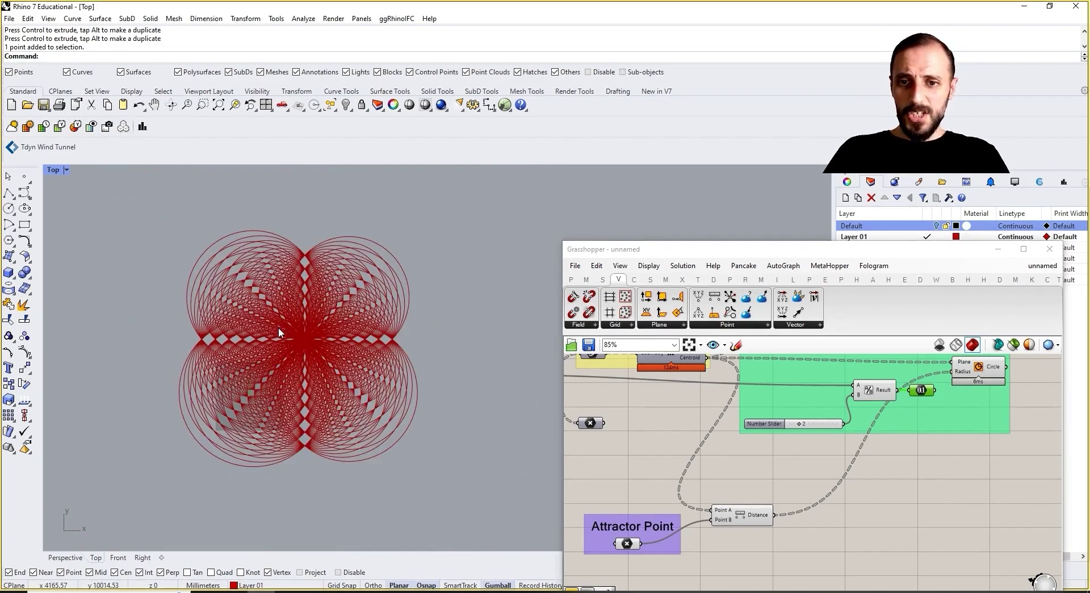
scroll(278, 327, "up", 3)
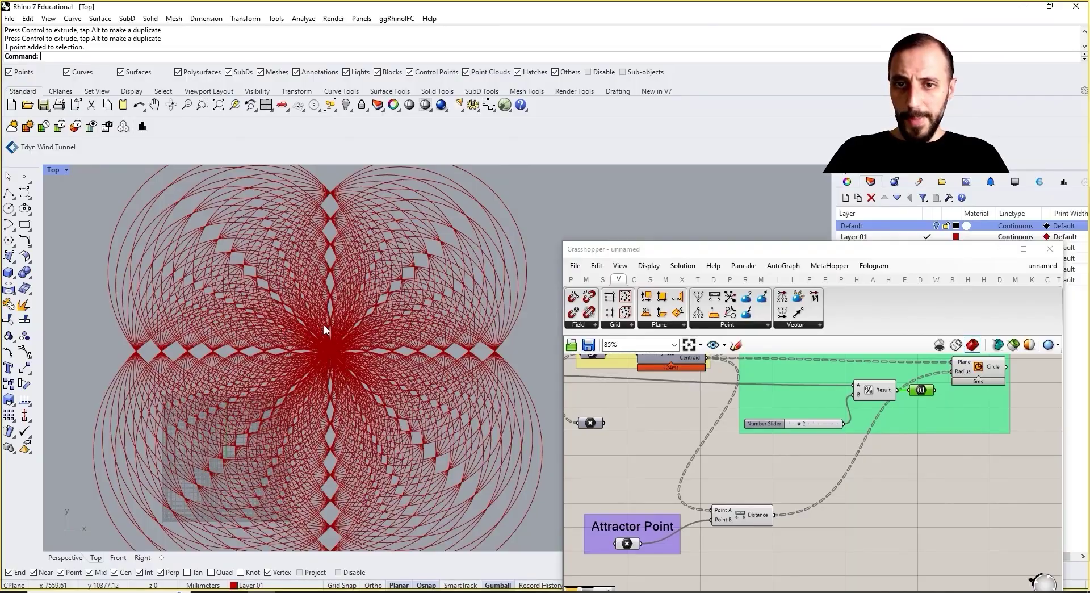
scroll(341, 356, "up", 3)
scroll(341, 356, "up", 5)
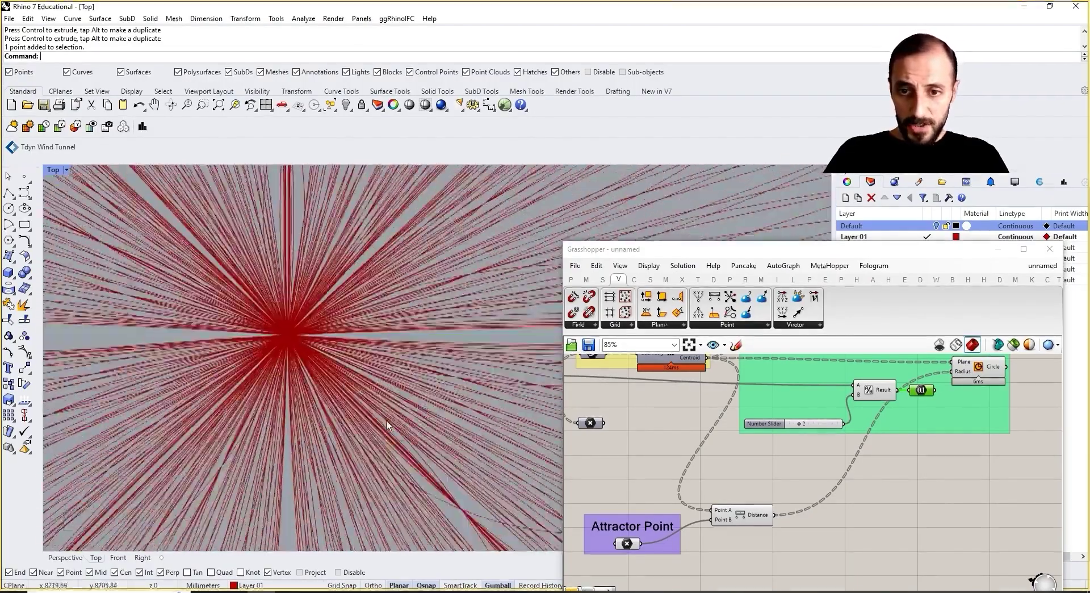
scroll(257, 320, "down", 6)
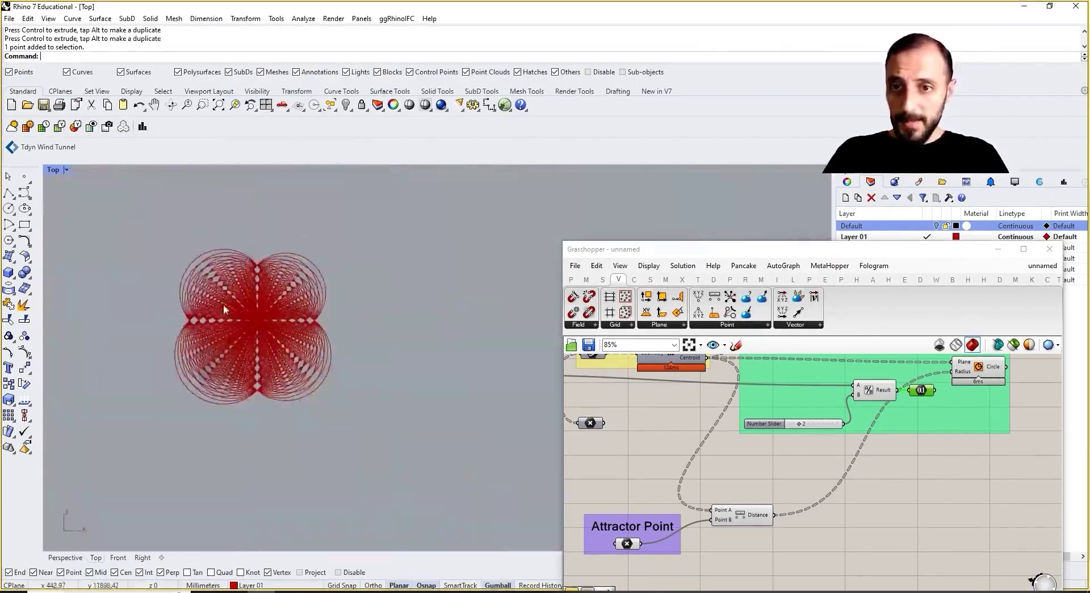
scroll(243, 312, "up", 3)
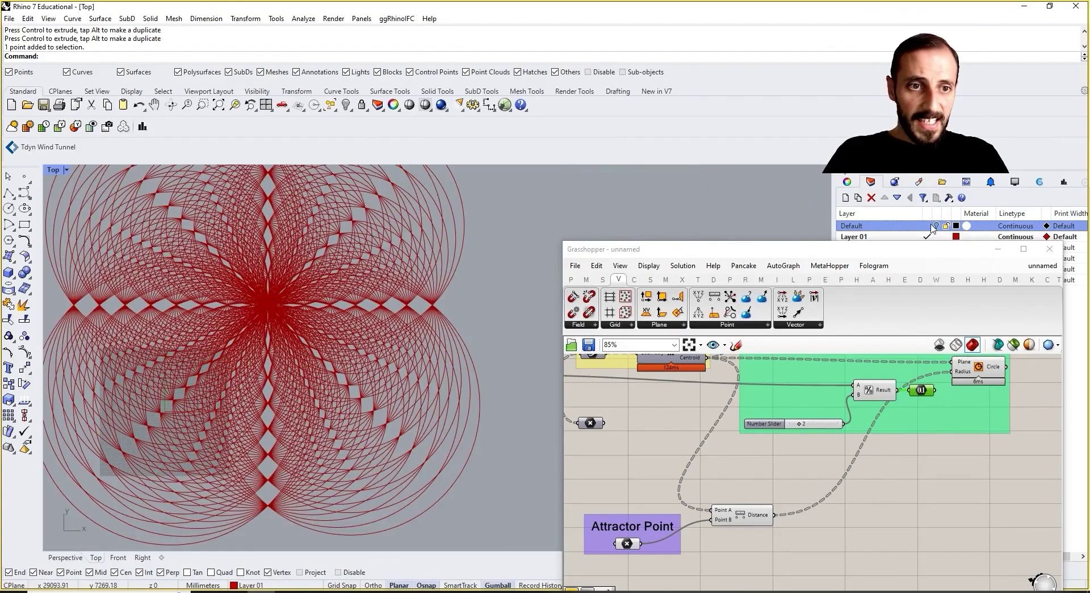
Move the Rhino attractor point sideways across the grid and back near its centre to test its effect
left_click(267, 304)
left_click_drag(307, 304, 237, 303)
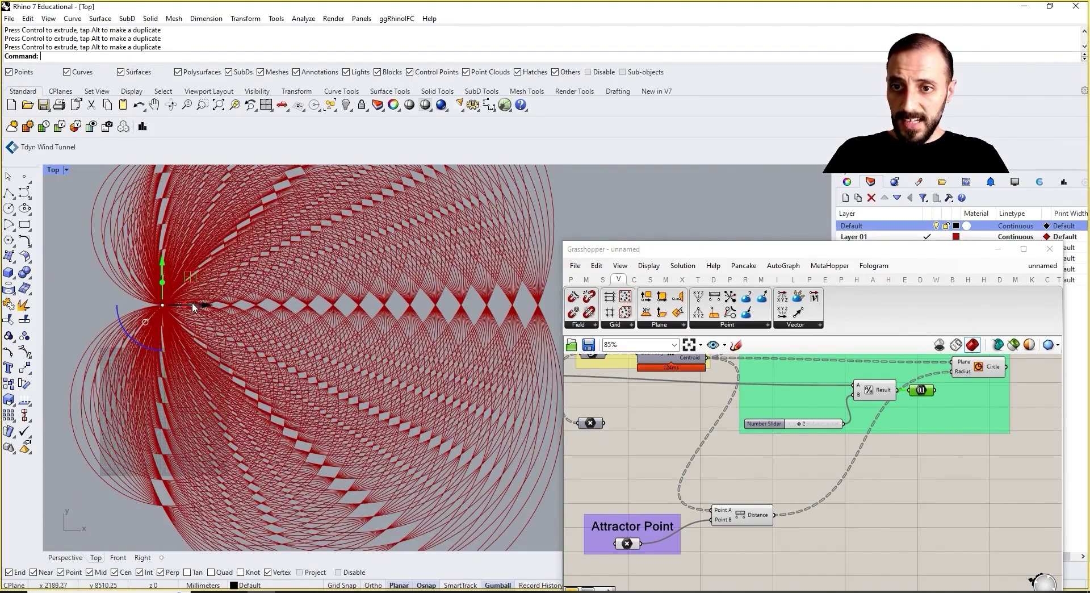
left_click_drag(275, 309, 301, 309)
right_click_drag(343, 332, 393, 365)
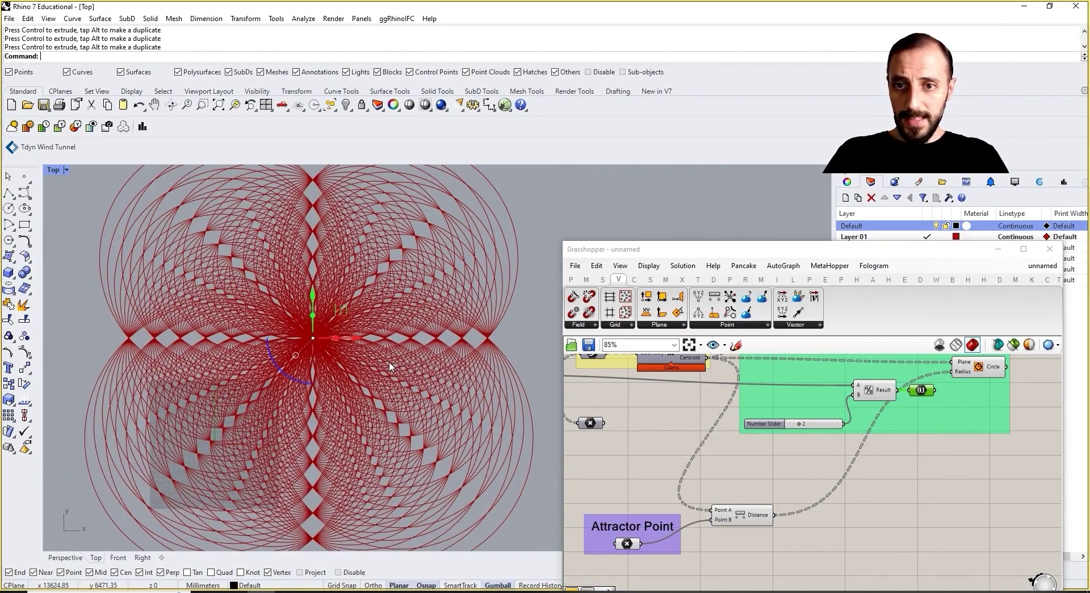
left_click(770, 487)
left_click(430, 430)
Add a Division component and feed the Distance output into its A input
double_click(774, 474)
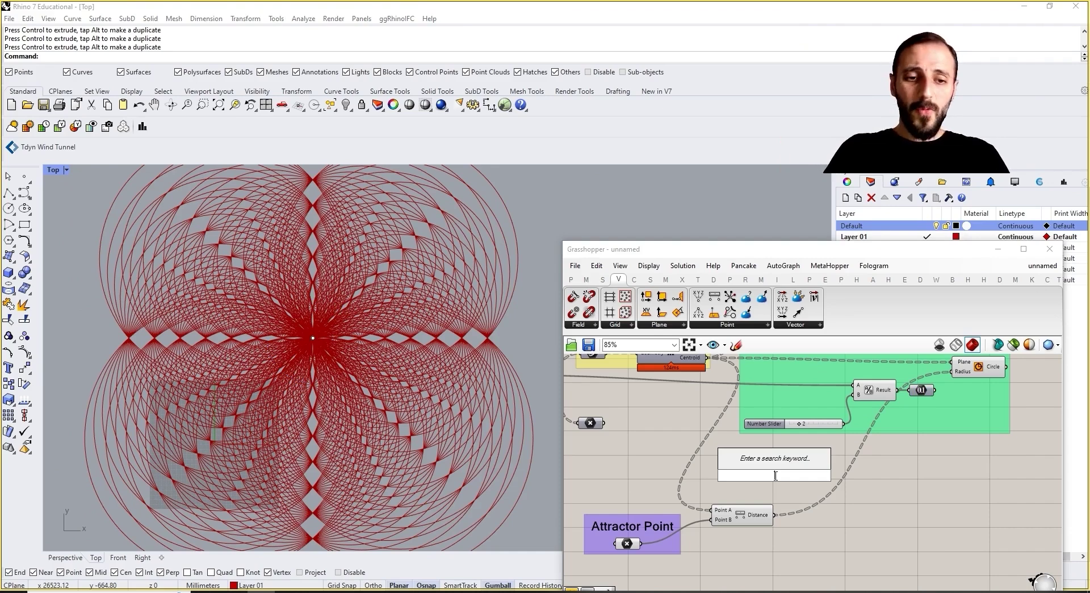
double_click(899, 493)
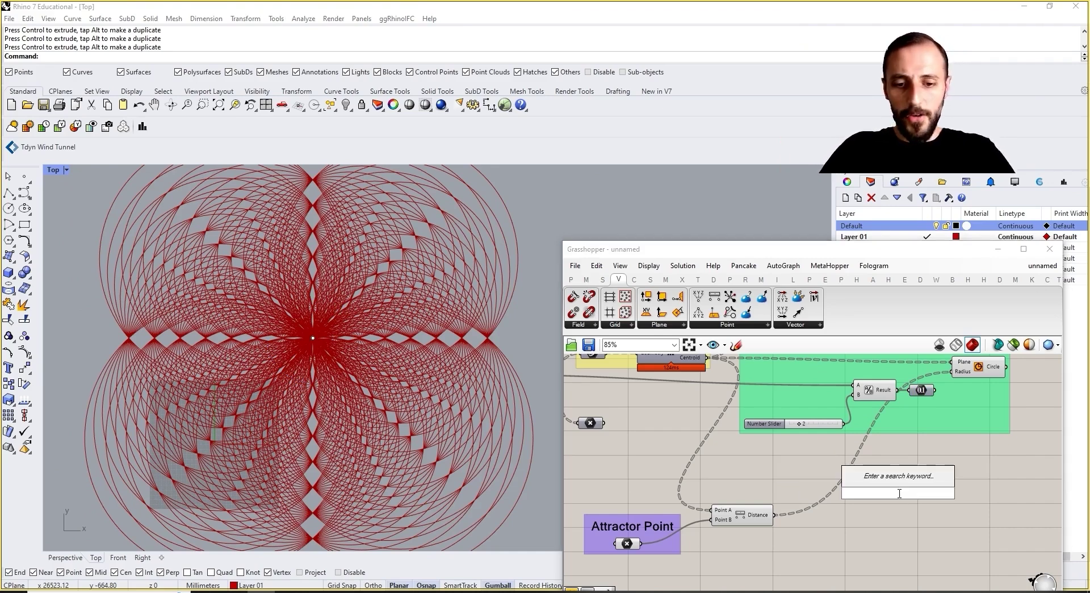
type("divis")
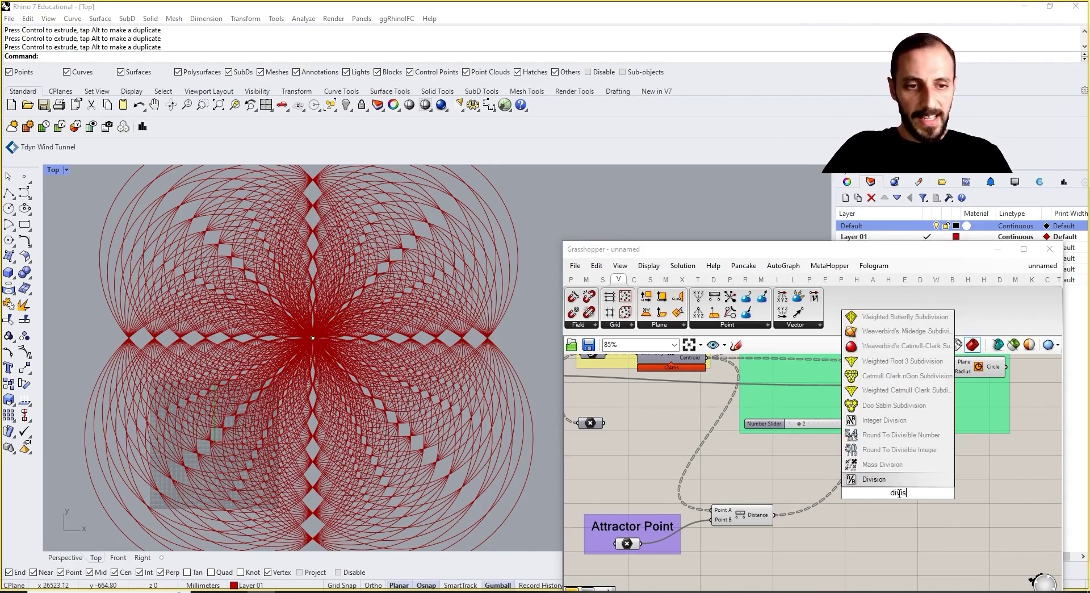
left_click(894, 483)
left_click_drag(776, 521, 877, 488)
Create a number slider with value 100 and wire it into the Division component's B input
double_click(867, 525)
type("100")
key("Return")
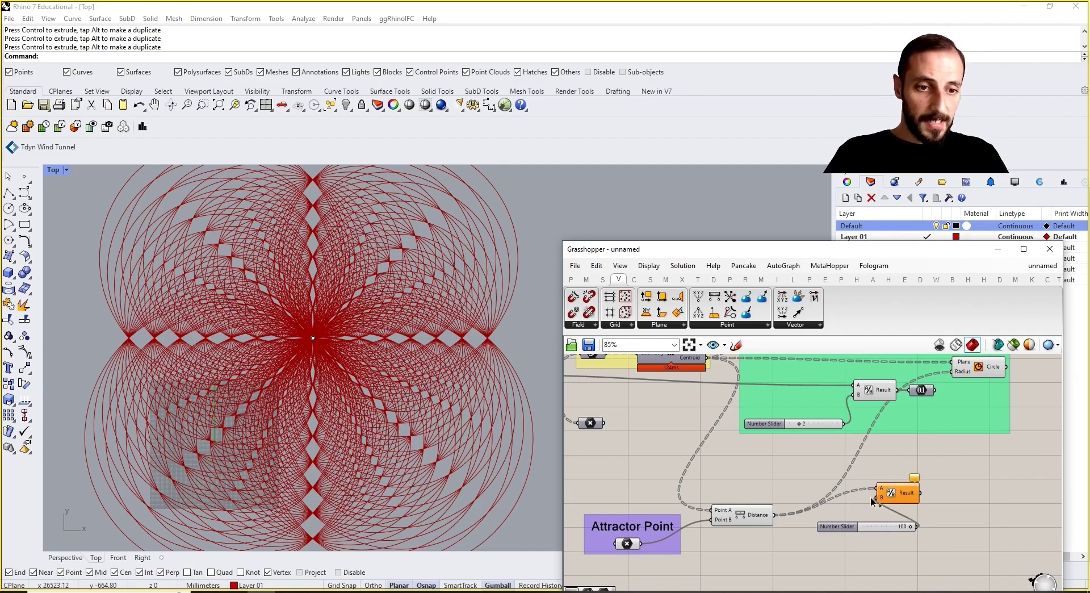
left_click_drag(870, 496, 874, 498)
Wire the Division result into the Circle component's Radius and move the attractor point left of the grid's centre
left_click_drag(941, 435, 921, 390)
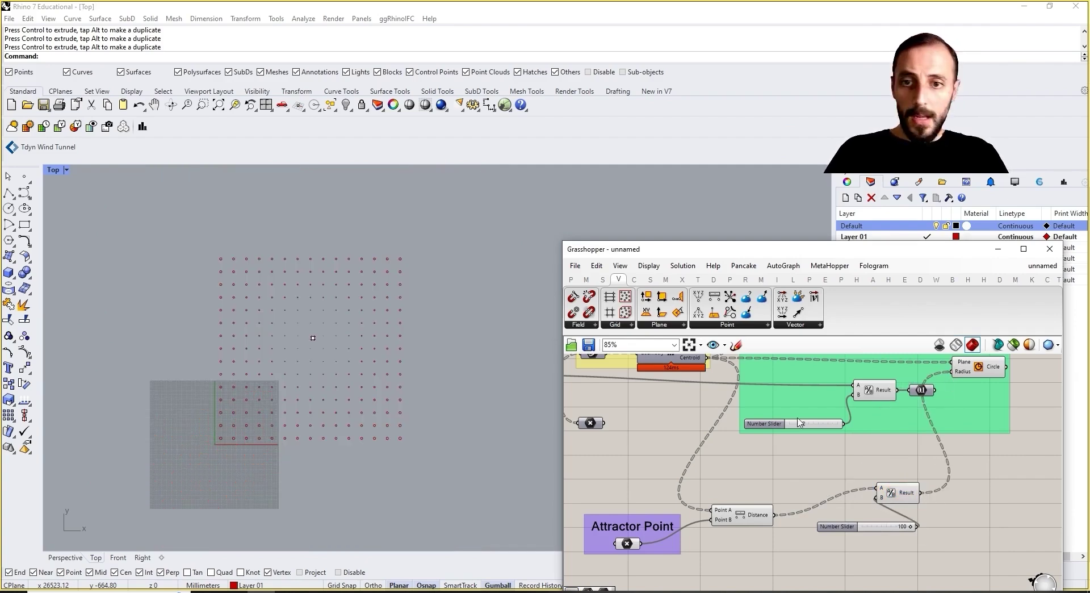
scroll(322, 299, "up", 10)
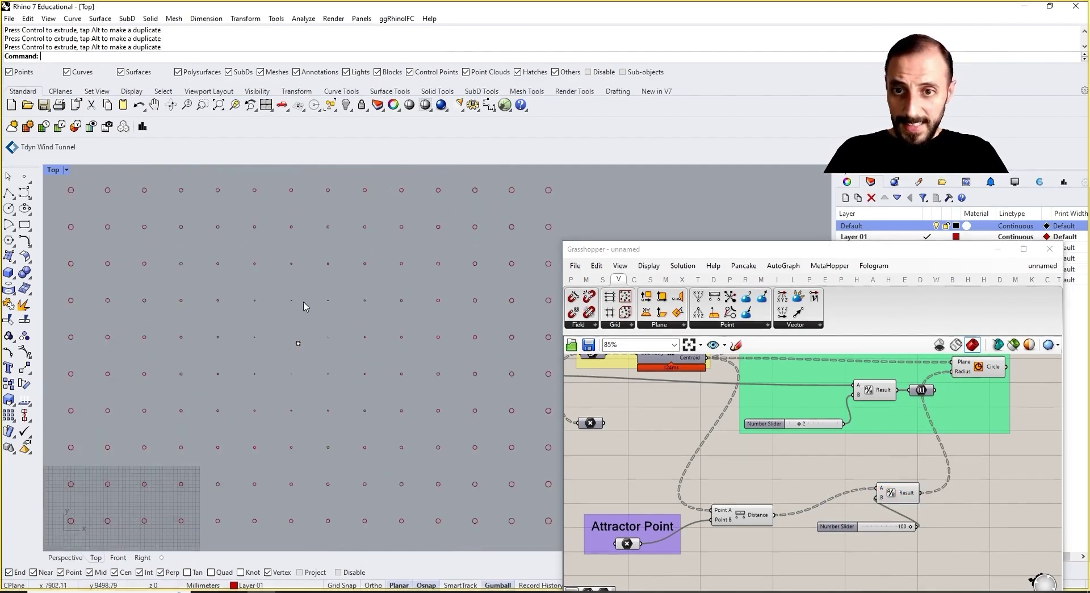
scroll(268, 303, "down", 10)
mouse_move(257, 302)
left_mouse_down()
mouse_move(322, 333)
mouse_move(332, 316)
mouse_move(356, 316)
mouse_move(268, 317)
left_mouse_up()
Set the divisor slider connected to the Division component to 25
double_click(877, 526)
key("Escape")
double_click(878, 526)
key("Escape")
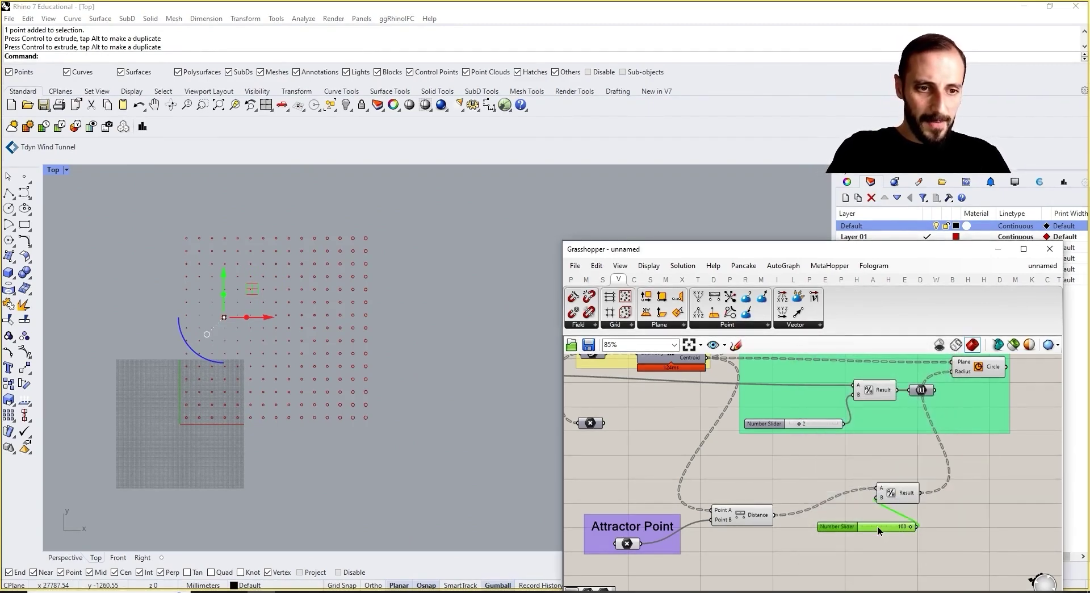
double_click(877, 526)
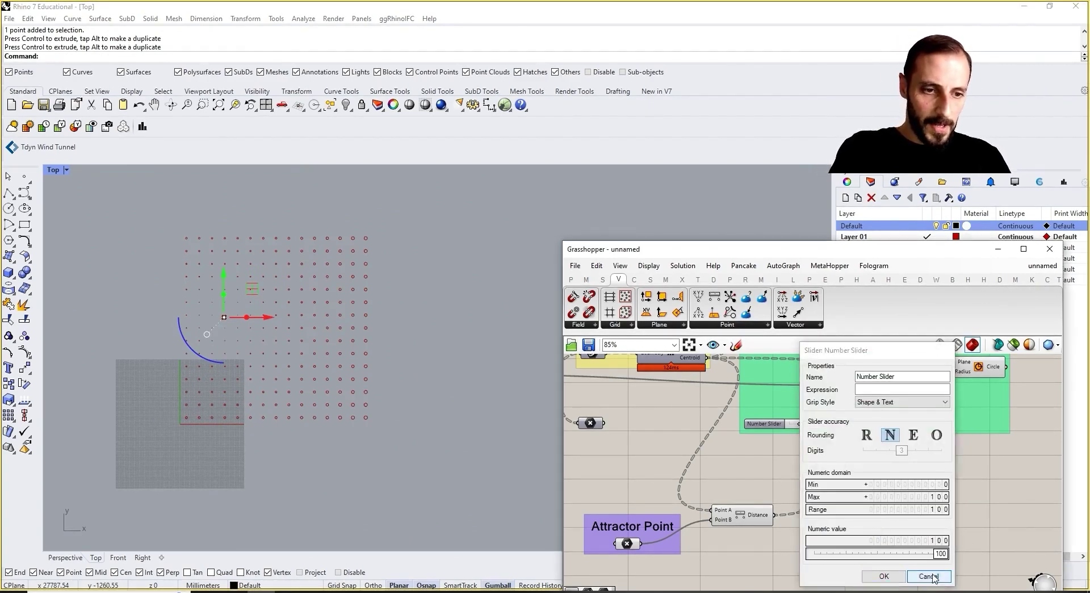
left_click(883, 576)
double_click(869, 517)
type("25")
left_click(894, 516)
Move the attractor point out beyond the circle grid and back to just off its centre, checking the changing radii
scroll(307, 315, "down", 5)
left_click_drag(305, 311, 182, 311)
scroll(284, 306, "up", 10)
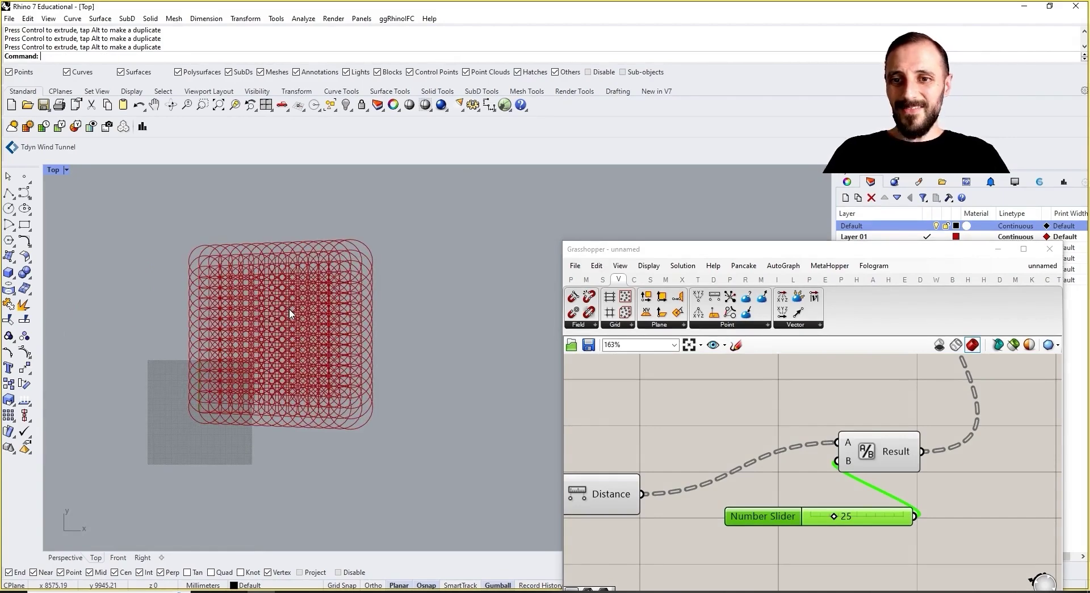
scroll(289, 308, "down", 8)
scroll(187, 315, "up", 2)
left_click_drag(93, 316, 332, 321)
scroll(340, 320, "up", 4)
scroll(318, 322, "up", 6)
scroll(319, 322, "down", 8)
right_click_drag(315, 321, 314, 349)
scroll(315, 351, "up", 4)
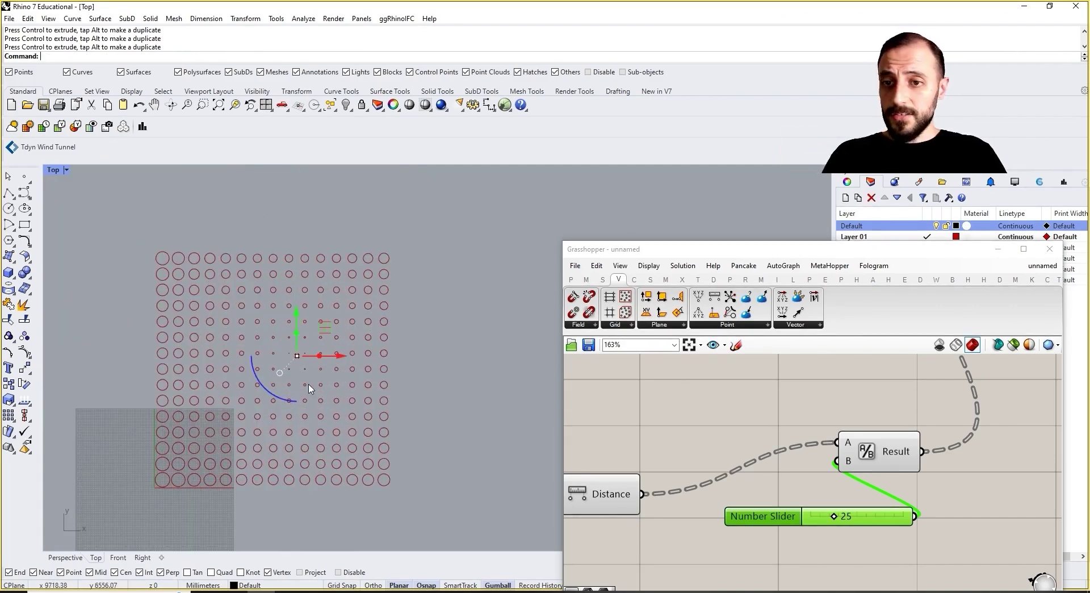
left_click(458, 376)
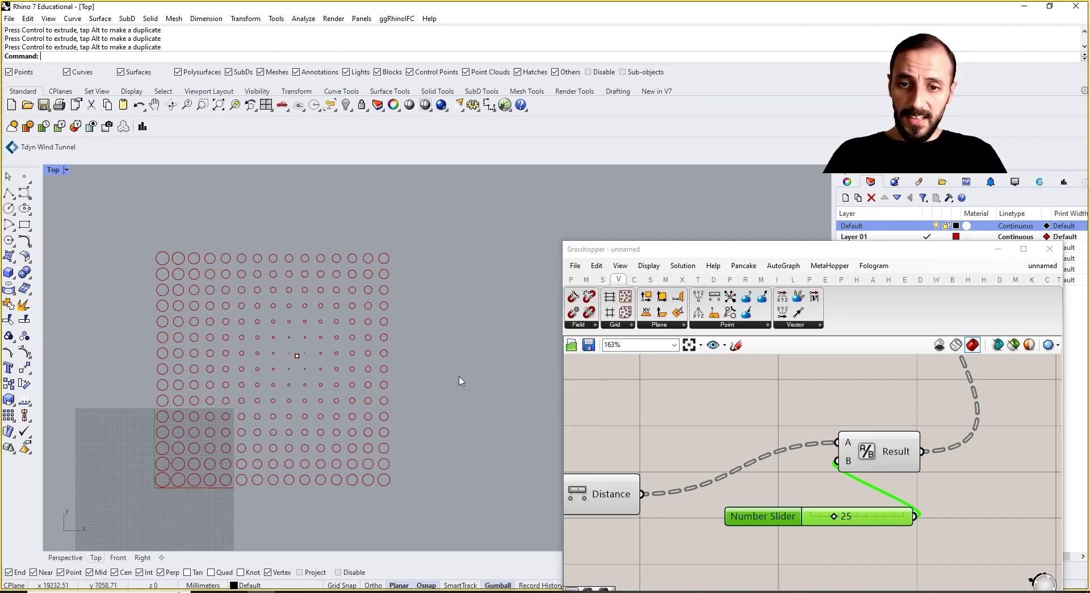
Add a Panel above the Distance component, wire the distances into it, and review the first branch of values
scroll(784, 436, "down", 3)
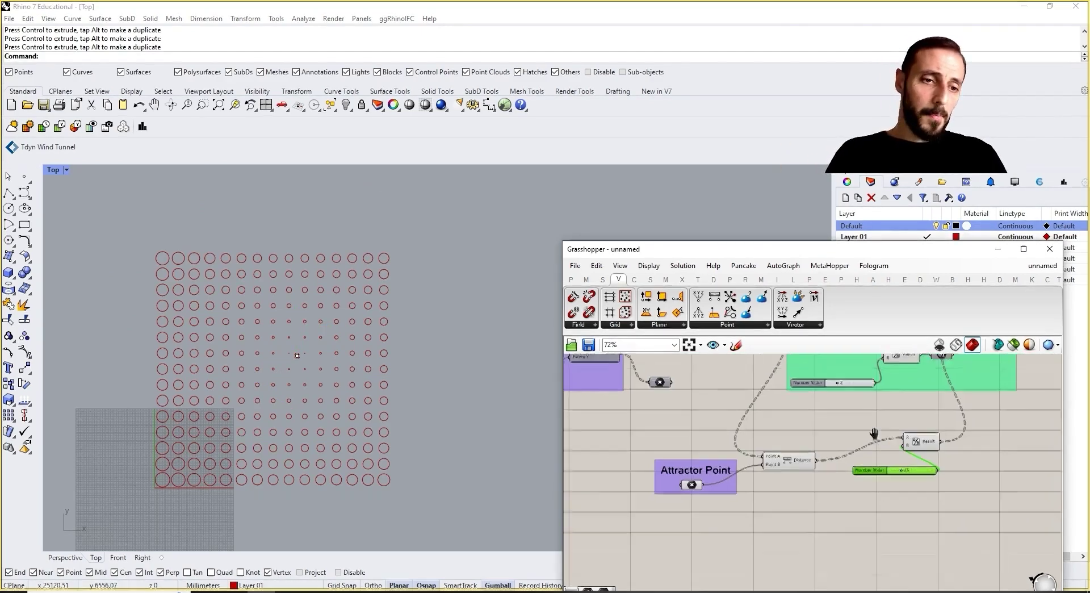
scroll(780, 447, "up", 2)
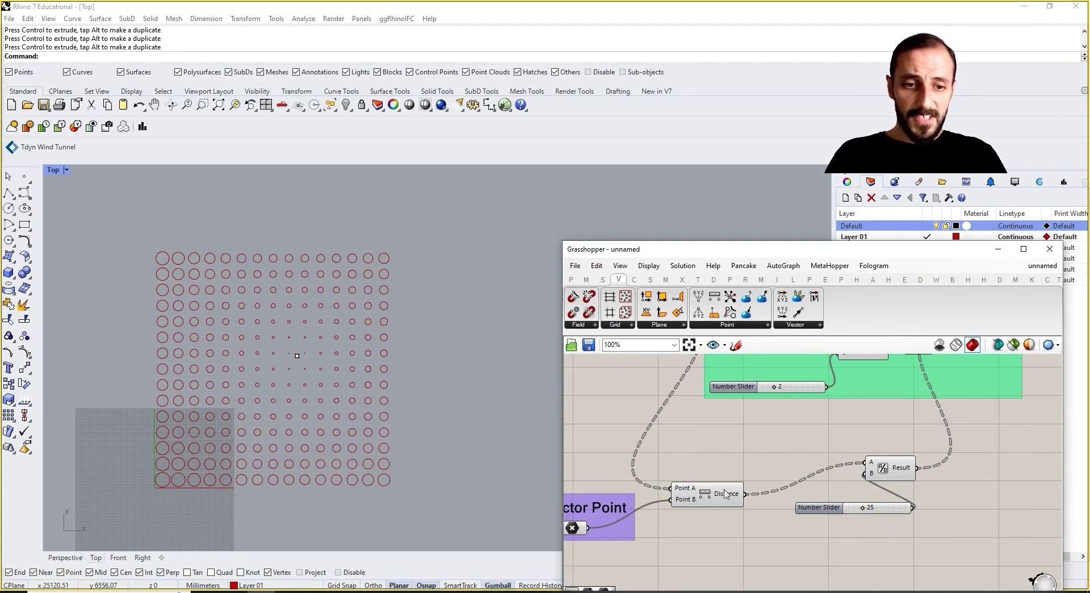
double_click(754, 441)
type("//3")
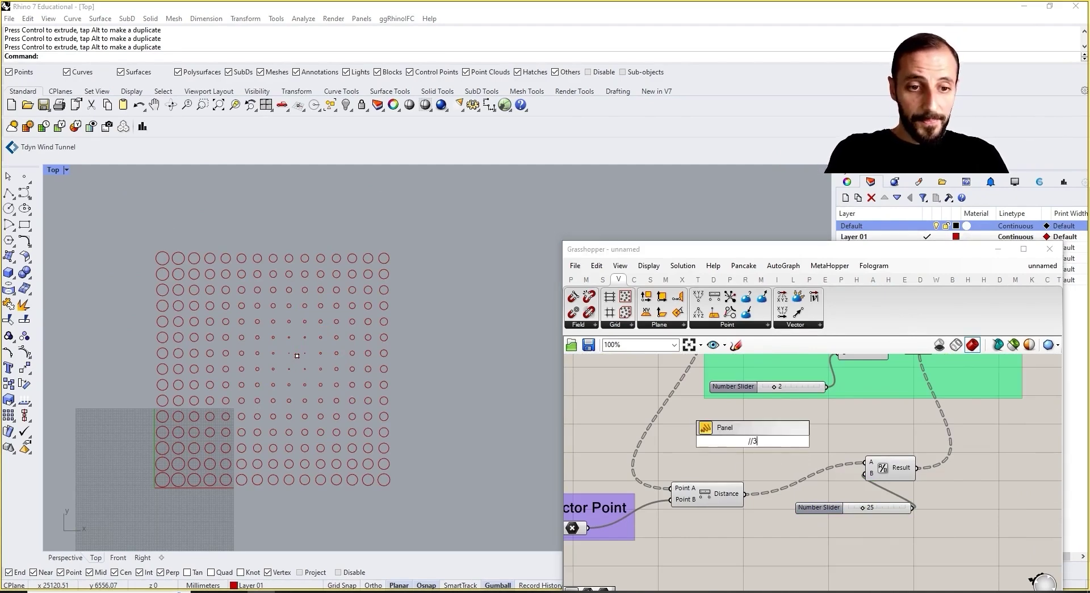
key("Return")
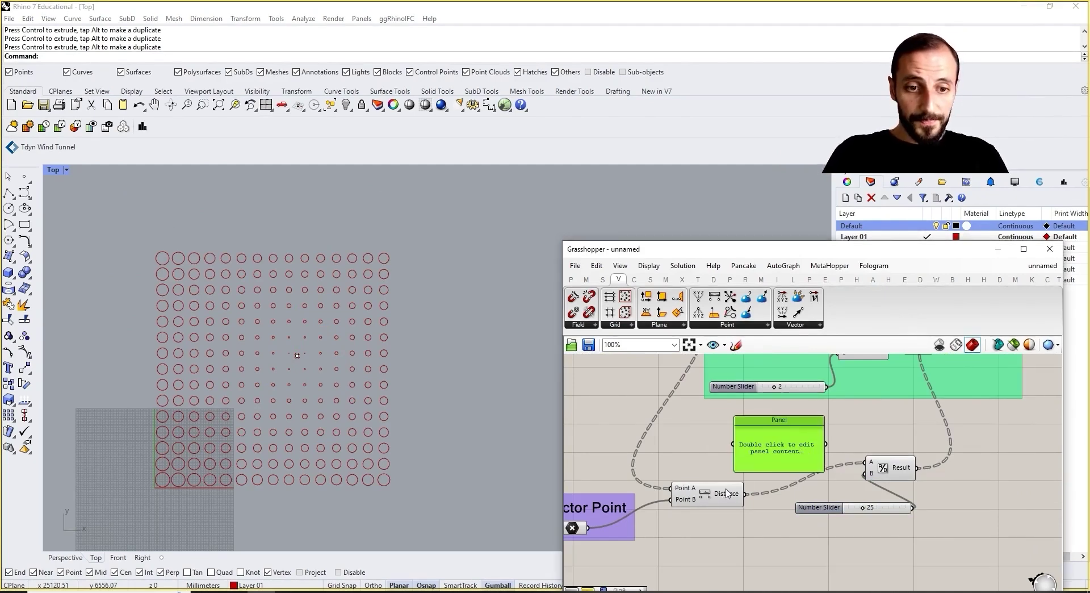
left_click_drag(745, 493, 732, 443)
scroll(784, 446, "up", 3)
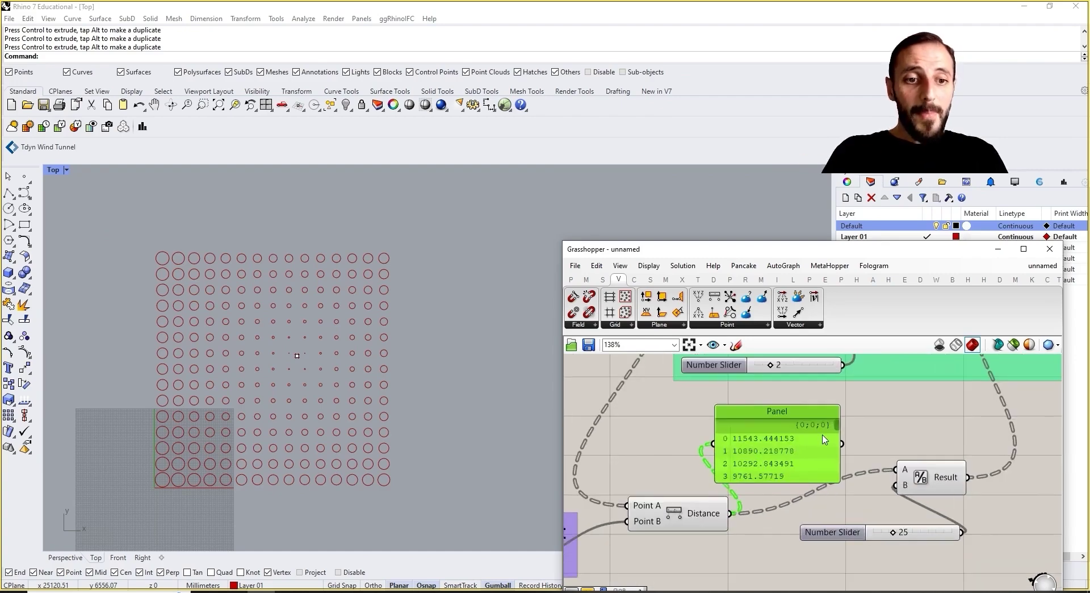
left_click_drag(838, 425, 835, 482)
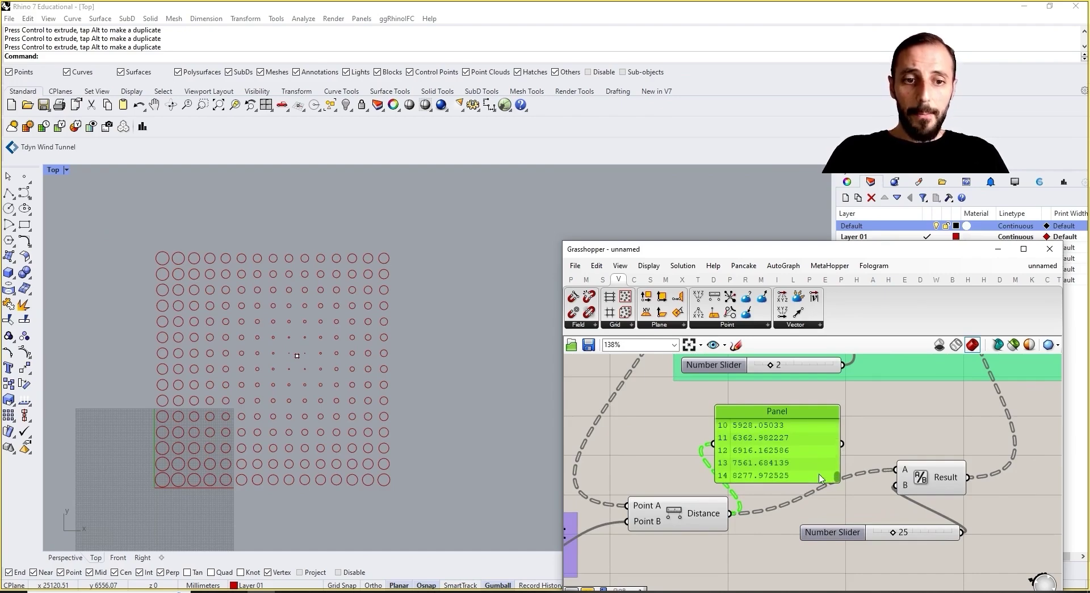
scroll(819, 480, "down", 5)
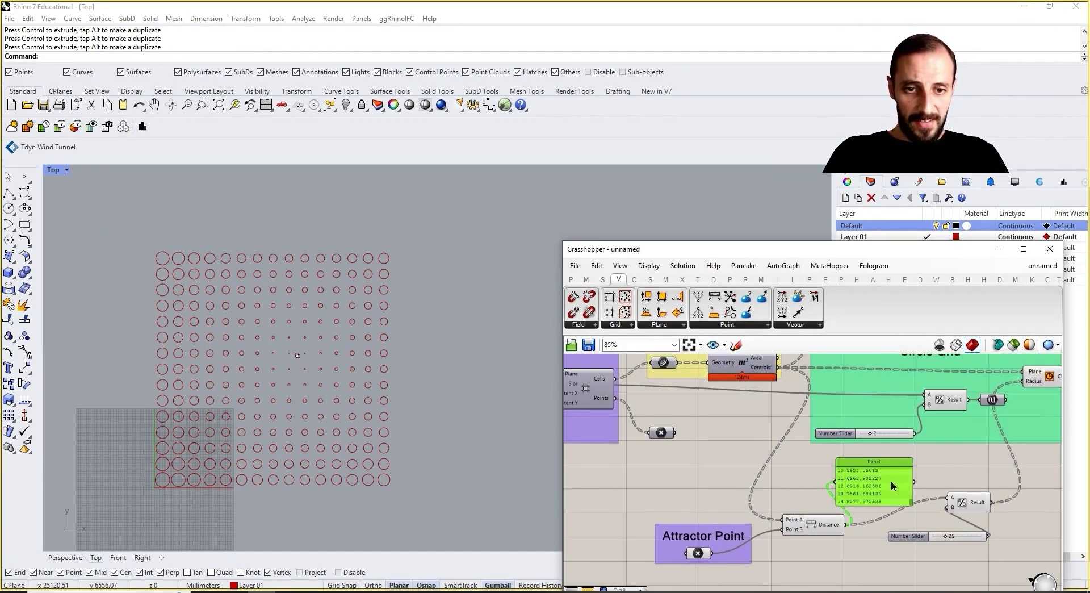
Review the first branch of distance values from its start, and delete the Panel connected to the Distance component
scroll(900, 513, "up", 5)
scroll(897, 500, "up", 3)
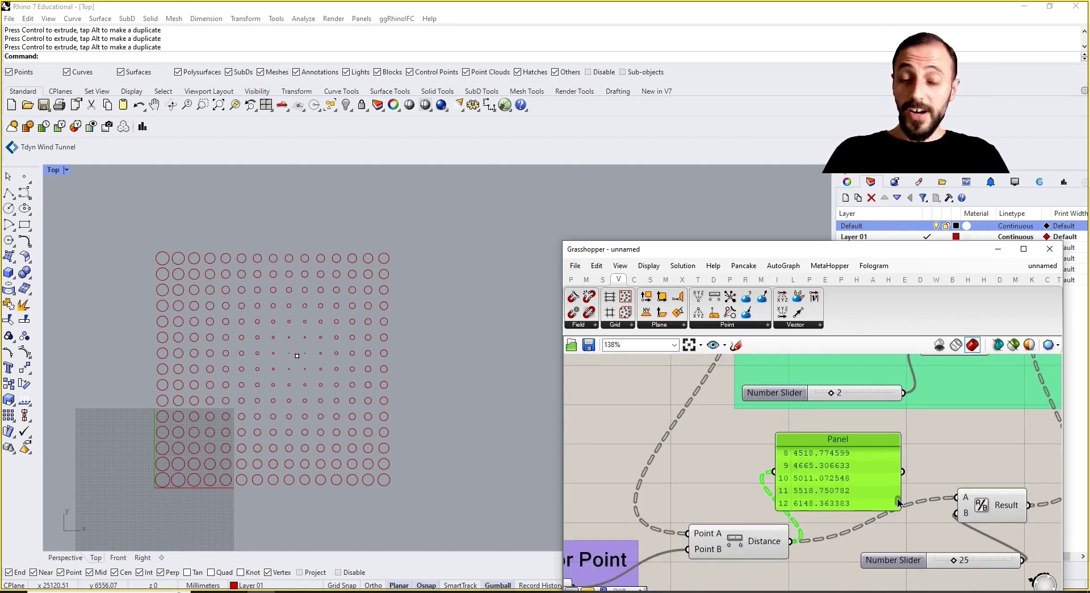
left_click_drag(897, 498, 896, 446)
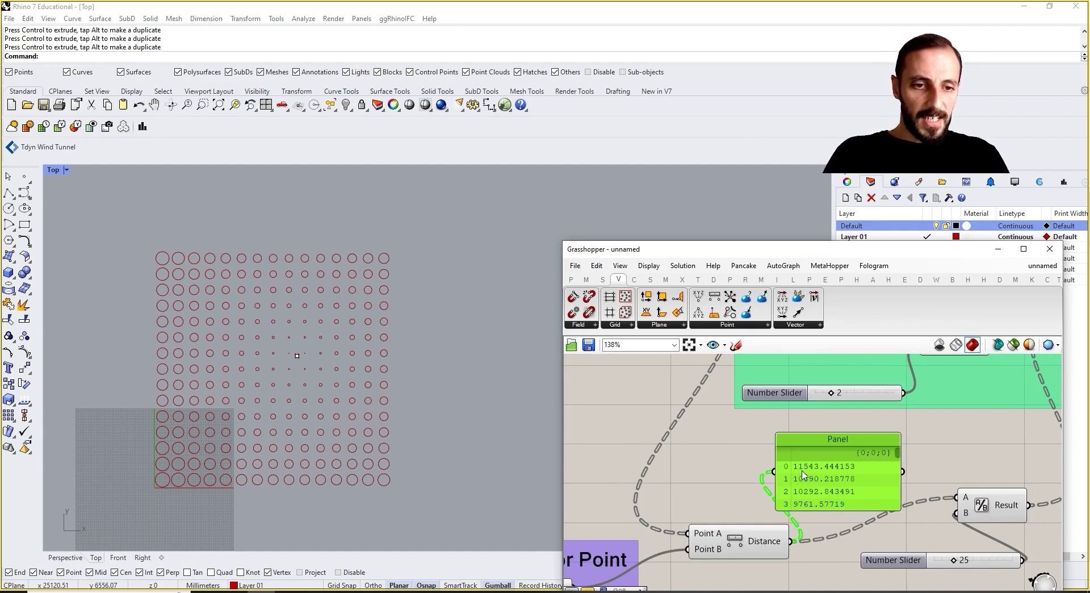
scroll(839, 491, "down", 2)
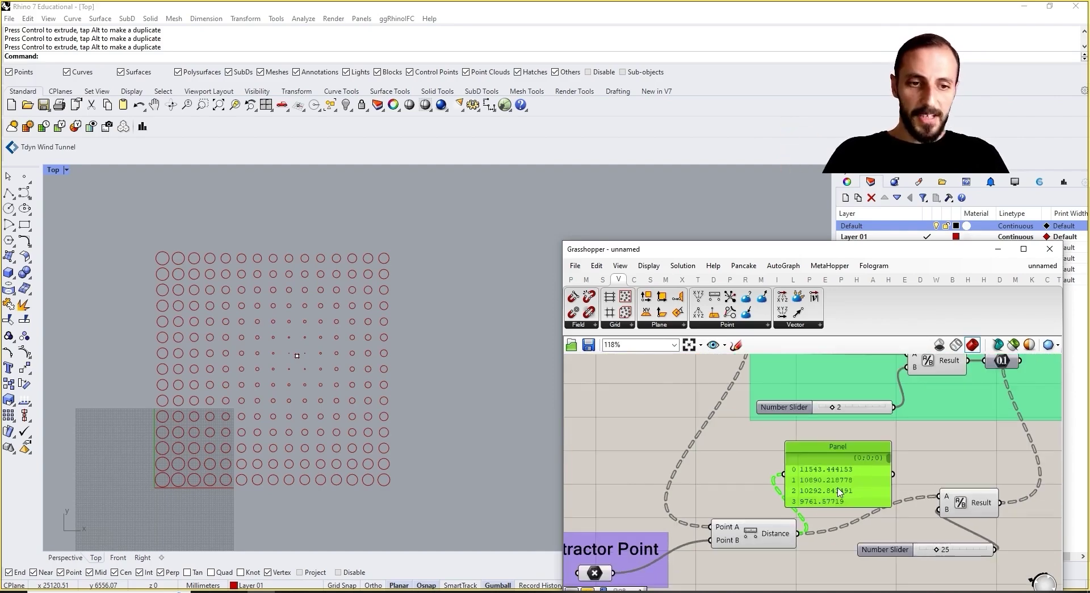
right_click_drag(830, 482, 762, 461)
key("Delete")
Delete the Division component and its slider beside Distance, and wire the Circle Grid's number container into the Circle's Radius
left_click_drag(968, 438, 828, 531)
key("Delete")
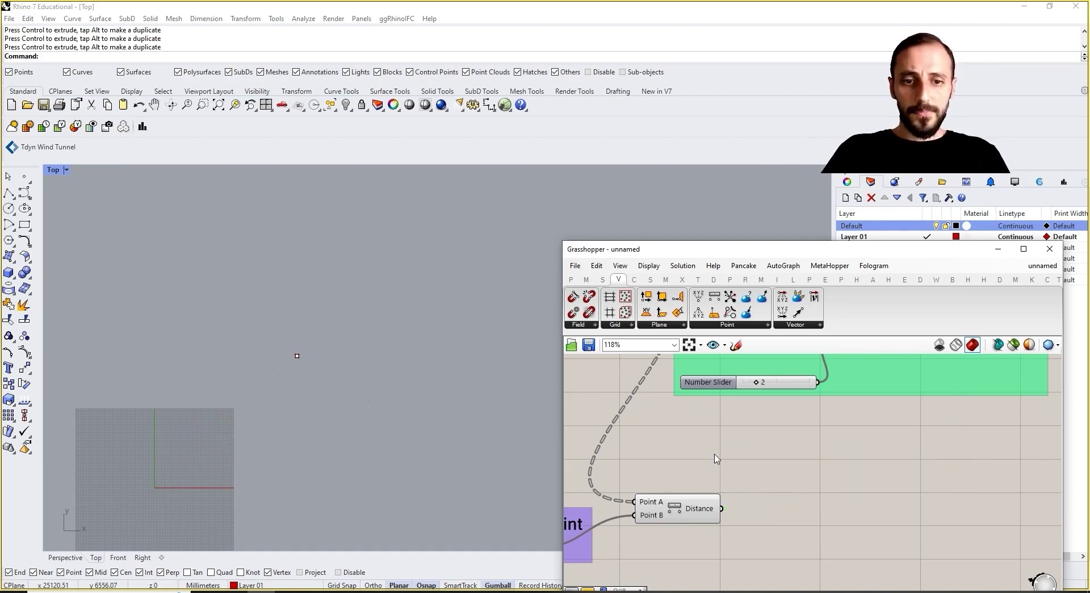
scroll(716, 459, "down", 1)
left_click_drag(948, 386, 965, 363)
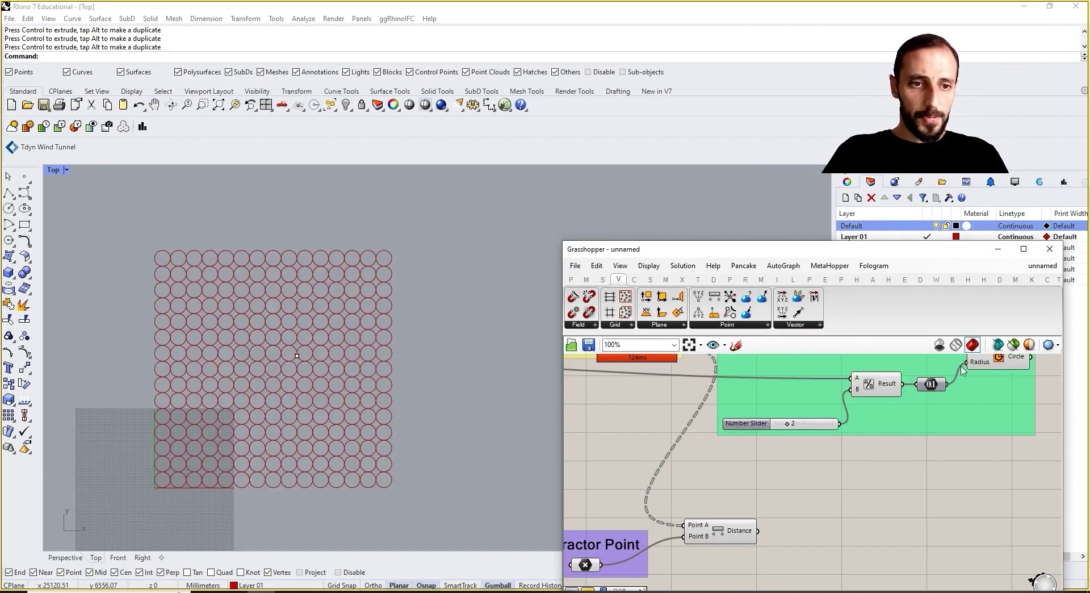
right_click_drag(839, 474, 840, 508)
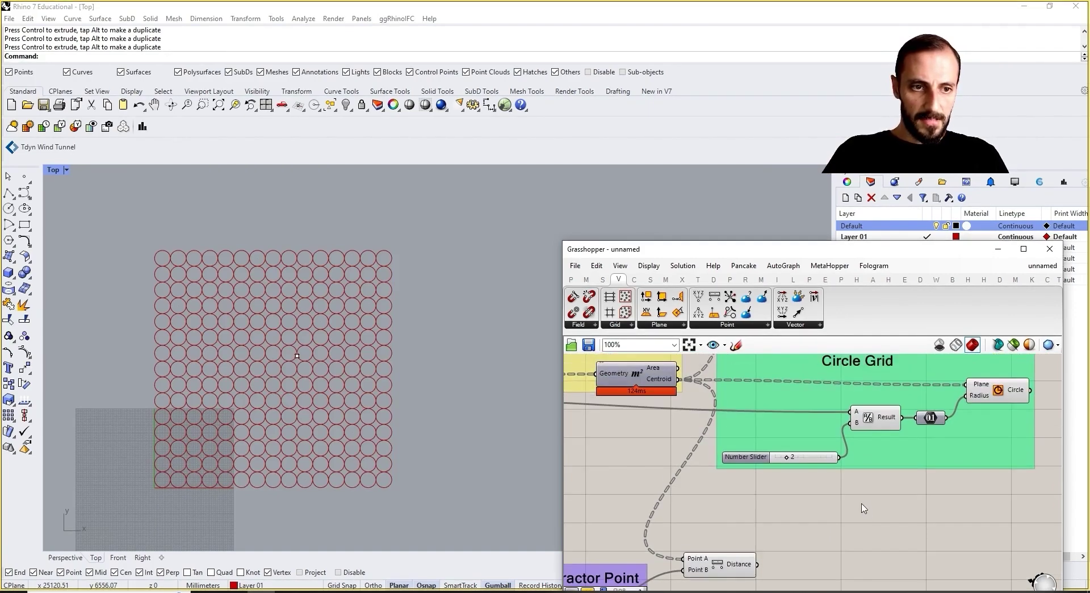
Try the Circle Grid's divisor slider at 3, and undo back until the deleted Division component and its slider are restored
left_click_drag(787, 456, 789, 456)
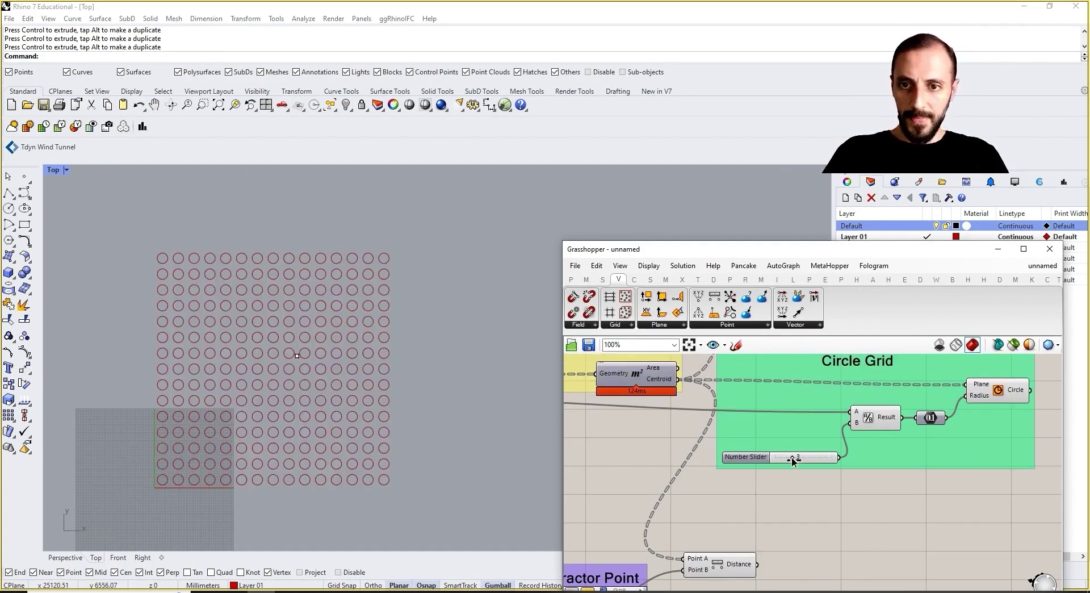
right_click_drag(832, 518, 886, 513)
scroll(941, 483, "down", 1)
scroll(835, 546, "up", 1)
left_click_drag(830, 548, 891, 506)
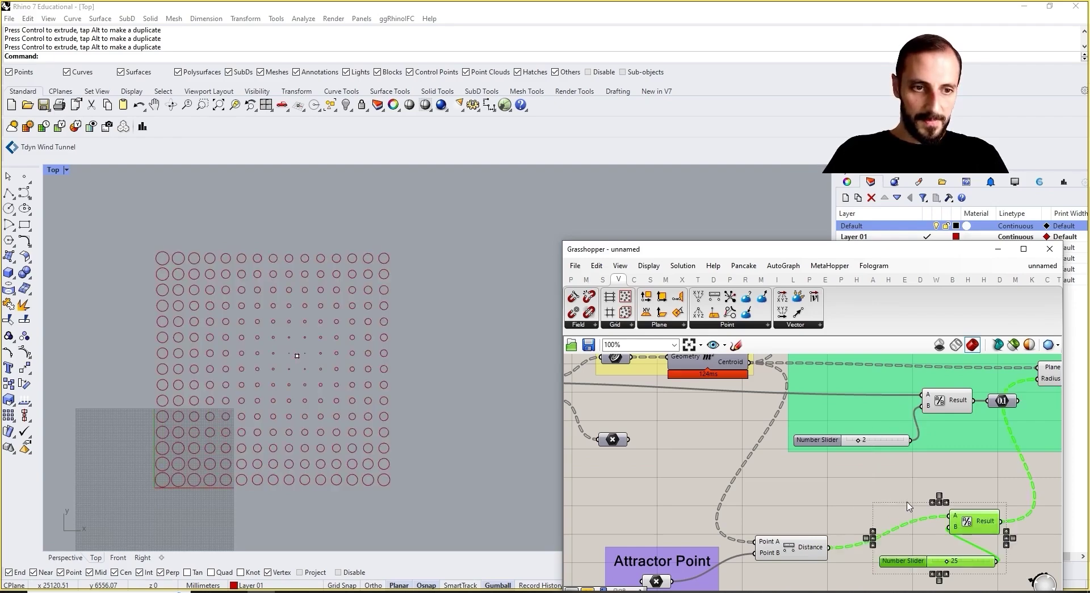
Rearrange the restored Division component and its 25 slider to the right of the Distance component
right_click_drag(942, 500, 860, 398)
left_click(933, 474)
left_click_drag(925, 451, 973, 444)
left_click_drag(919, 491, 908, 465)
Add a Remap Numbers component below the Division's slider and wire the Distance output into its Value input
left_click(586, 279)
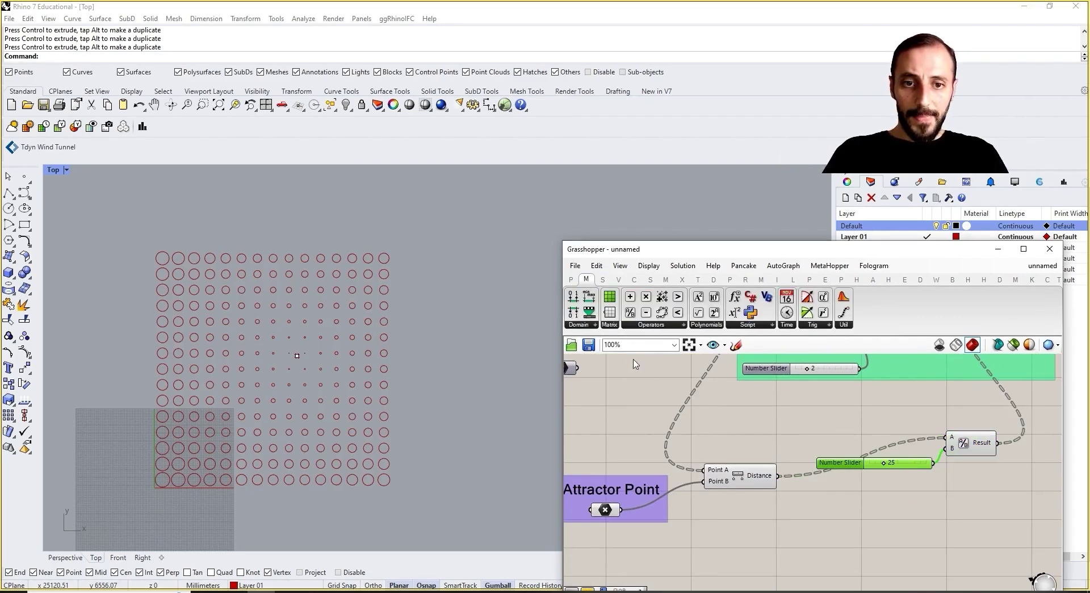
left_click(588, 327)
left_click_drag(599, 457, 877, 530)
scroll(787, 484, "up", 1)
mouse_move(799, 441)
left_mouse_down()
mouse_move(800, 416)
mouse_move(801, 445)
left_mouse_up()
left_click_drag(907, 416, 944, 425)
left_click_drag(828, 446, 876, 457)
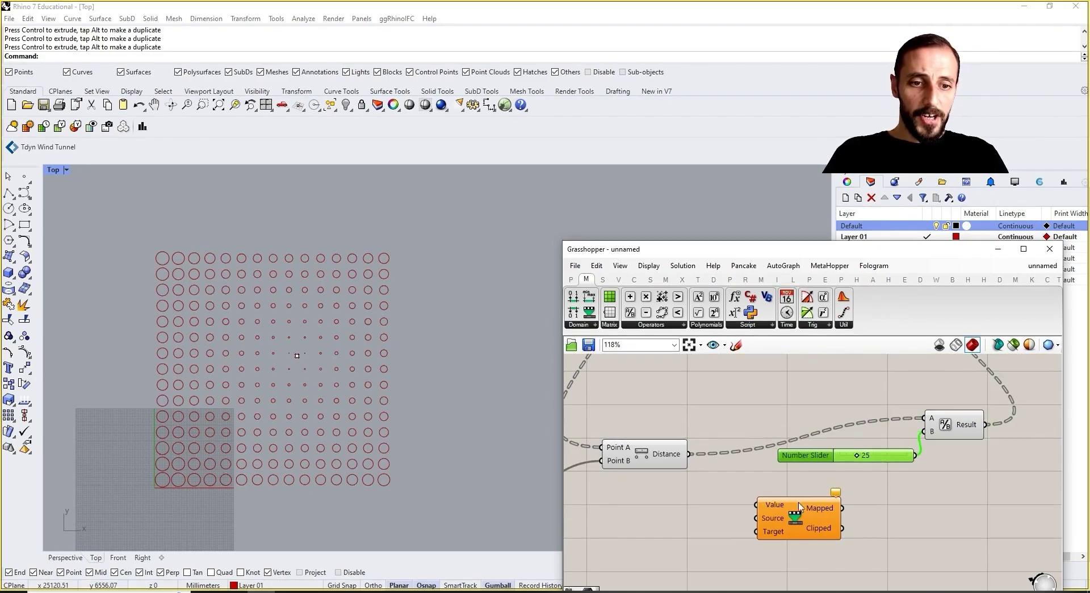
right_click_drag(780, 505, 829, 502)
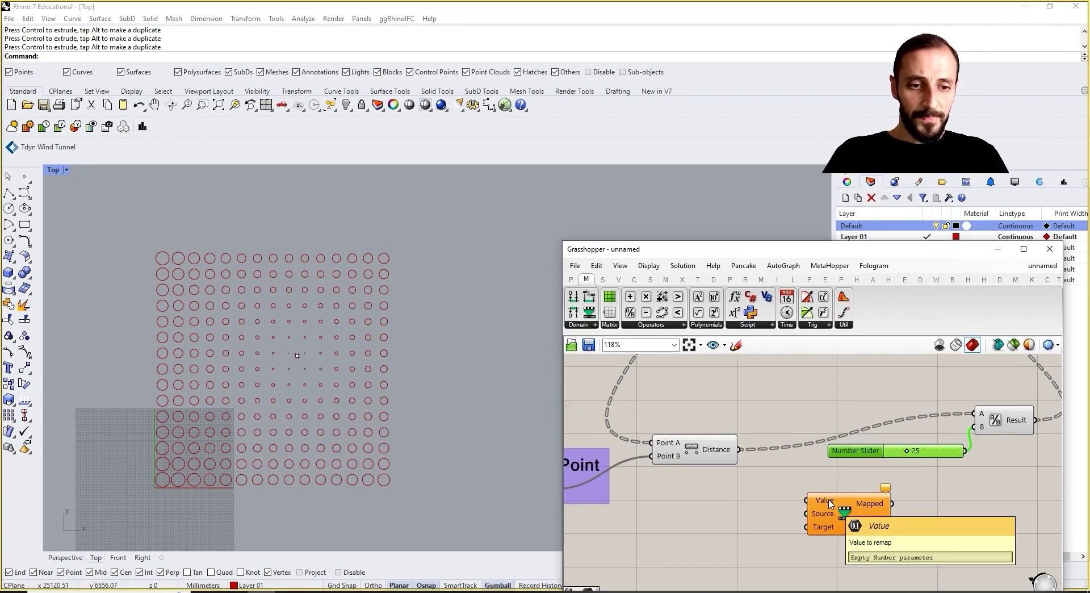
left_click_drag(739, 450, 809, 499)
mouse_move(825, 506)
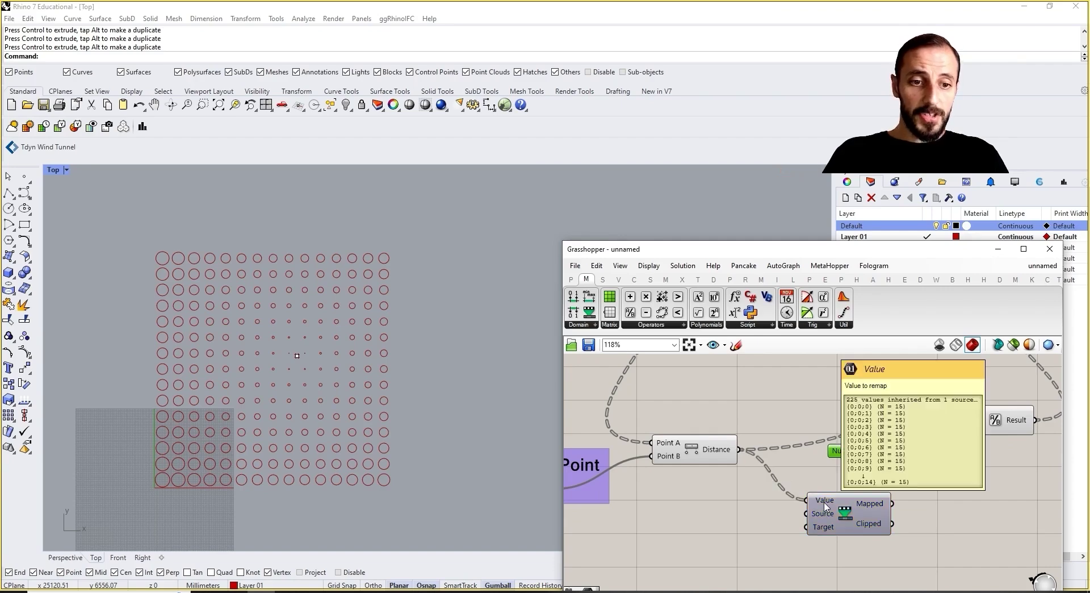
Add a Bounds component between Distance and Remap Numbers, and wire the Distance output into its Numbers input
mouse_move(718, 452)
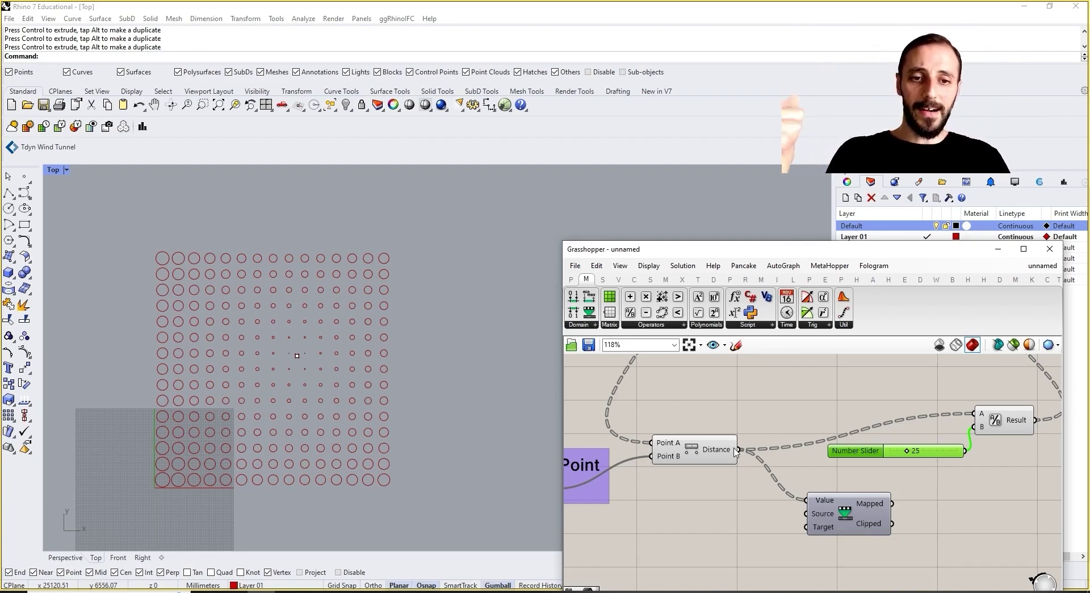
left_click(578, 325)
left_click_drag(595, 379, 743, 511)
left_click_drag(737, 450, 698, 510)
mouse_move(766, 513)
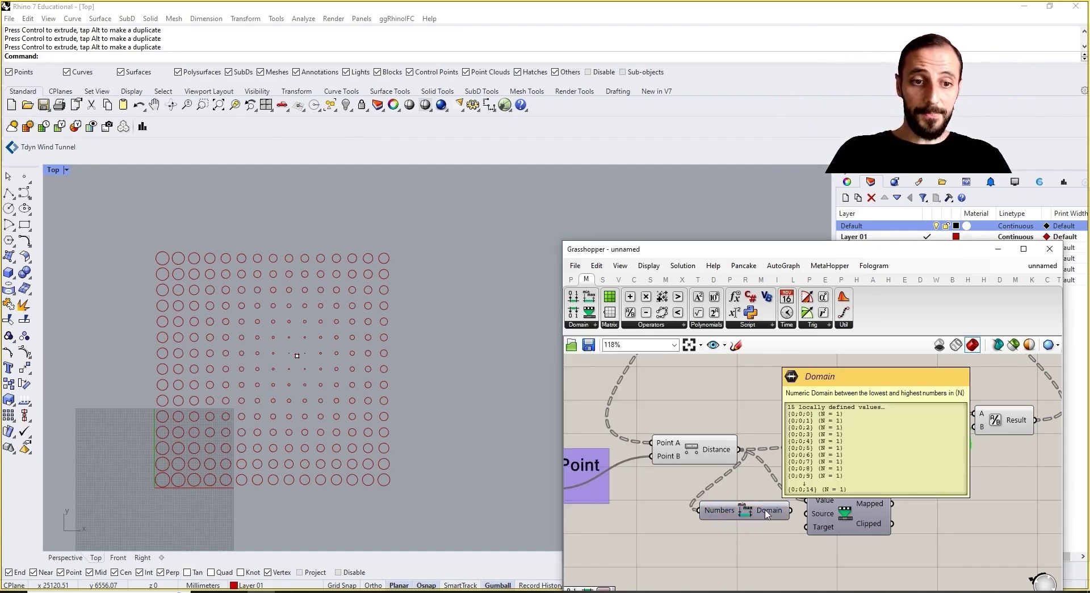
left_click_drag(812, 525, 826, 520)
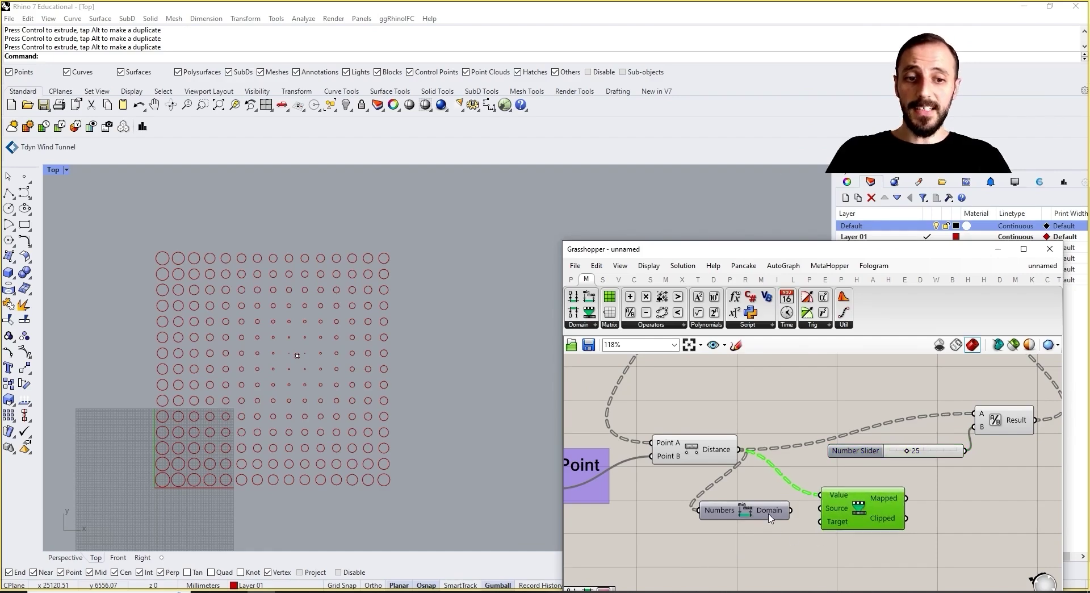
Add a widened Panel below the Bounds component, wire the Domain output into it, and review the domains of all branches
mouse_move(771, 518)
double_click(768, 537)
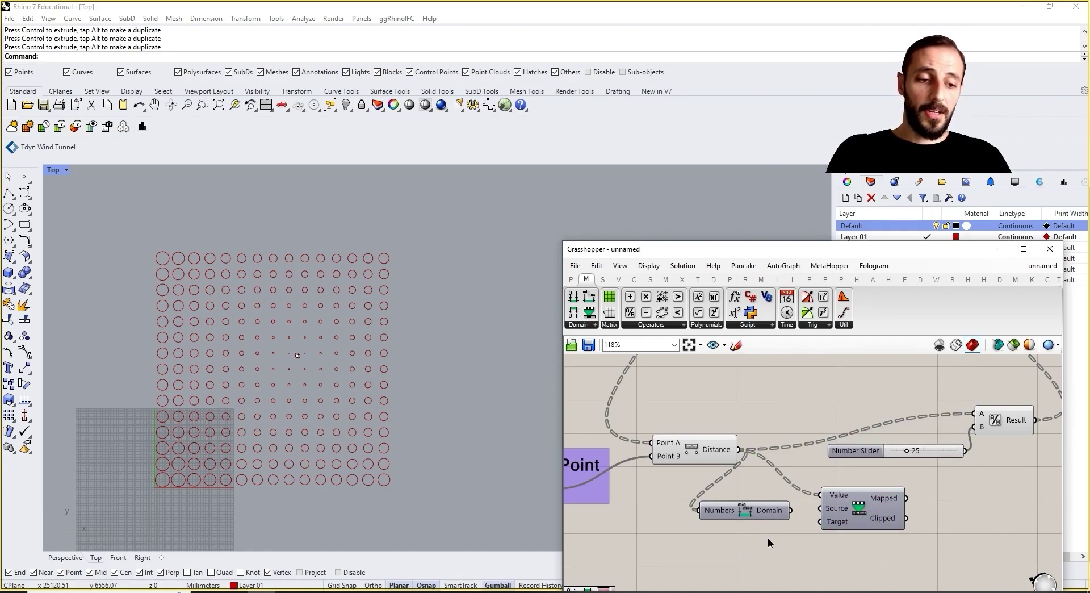
type("//")
key("Return")
left_click_drag(786, 529, 793, 546)
right_click_drag(793, 546, 793, 526)
left_click_drag(792, 490, 736, 527)
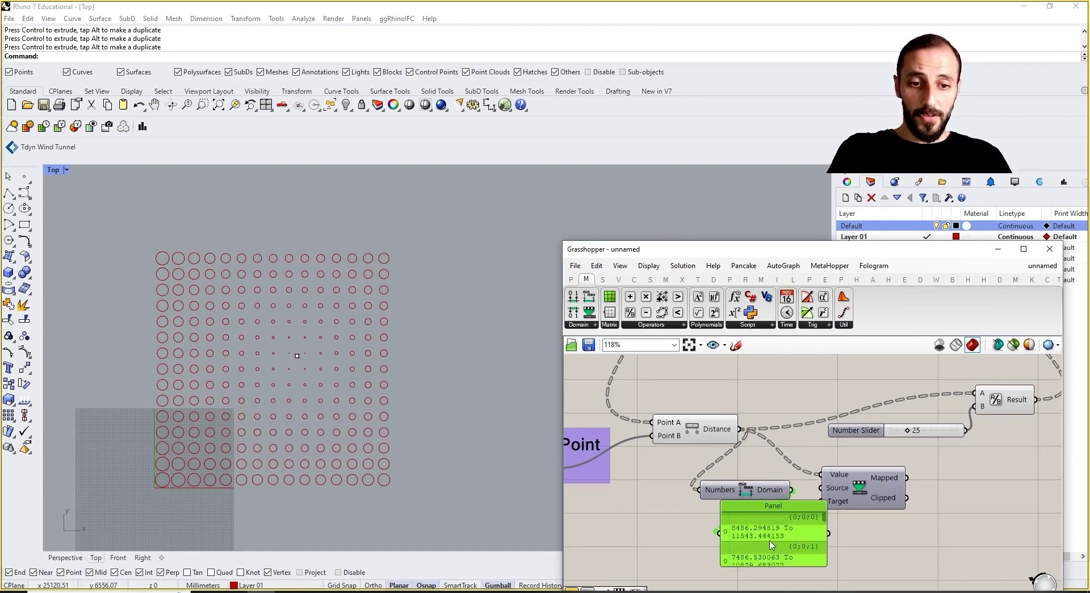
right_click_drag(784, 543, 716, 522)
left_click_drag(759, 501, 884, 472)
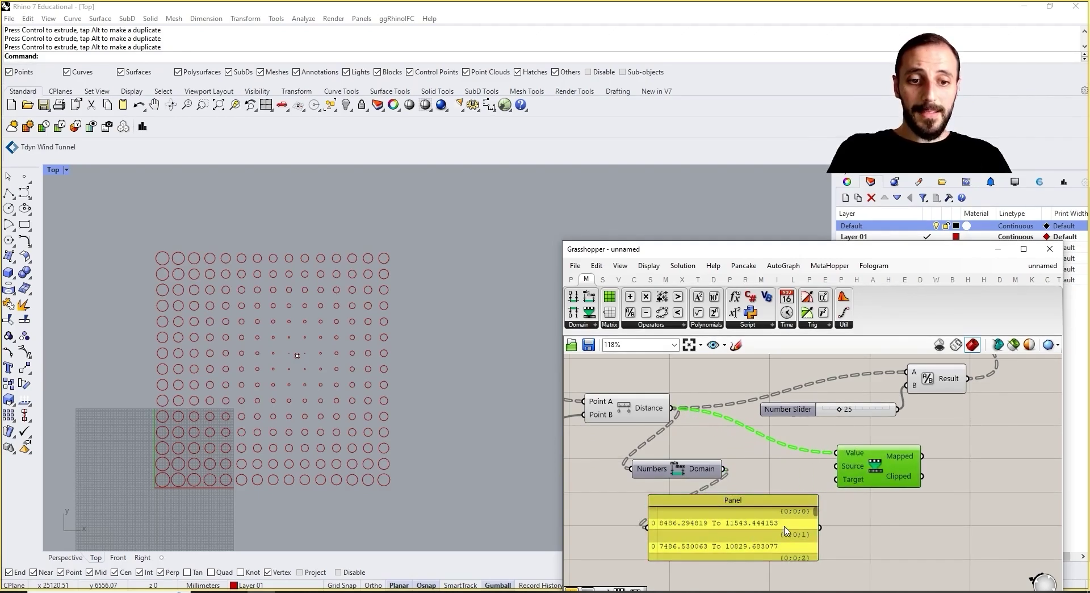
right_click_drag(778, 524, 812, 505)
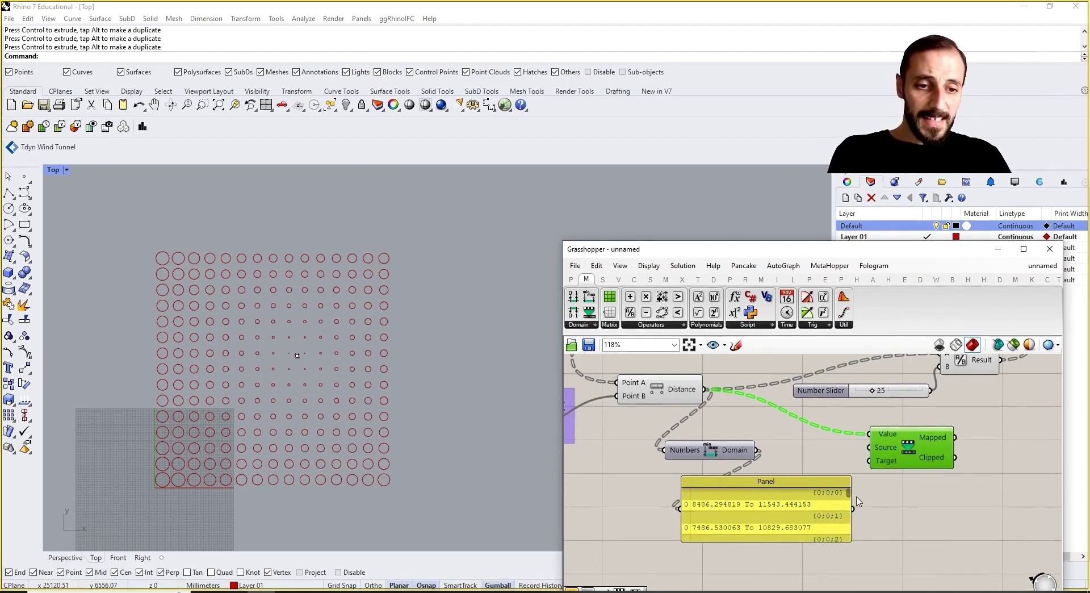
left_click_drag(848, 492, 838, 538)
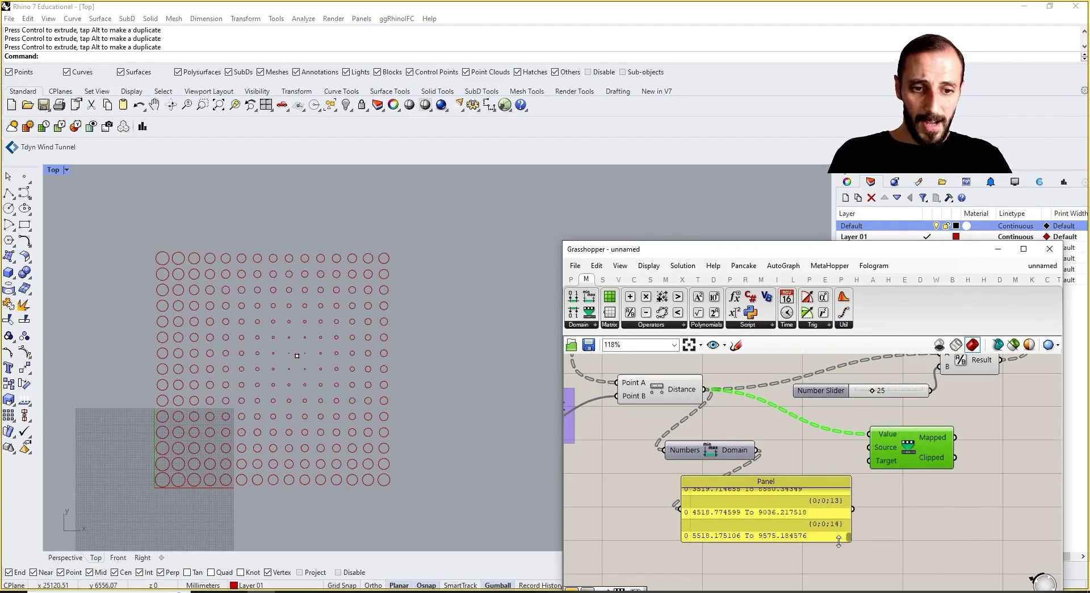
Turn on the preview of the Point List connected to the centroids, and examine the circle numbering in the Top viewport
right_click_drag(787, 461, 812, 504)
scroll(812, 504, "down", 4)
right_click_drag(730, 375, 754, 463)
scroll(806, 431, "up", 4)
left_click(809, 425)
middle_click(819, 399)
left_click(819, 397)
scroll(172, 443, "up", 2)
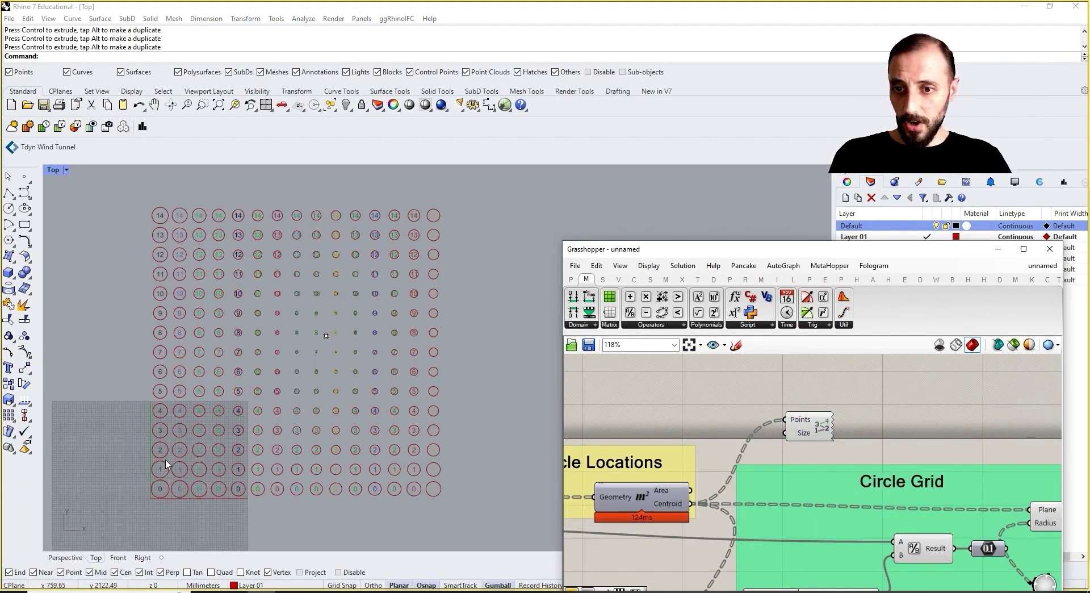
right_click_drag(172, 500, 168, 413)
Review the first branches' domains in the Panel below the Bounds component, and delete that Panel
right_click_drag(792, 439, 789, 432)
scroll(789, 432, "down", 4)
scroll(819, 525, "up", 2)
right_click_drag(820, 525, 805, 396)
left_click_drag(851, 531, 852, 495)
scroll(765, 514, "up", 3)
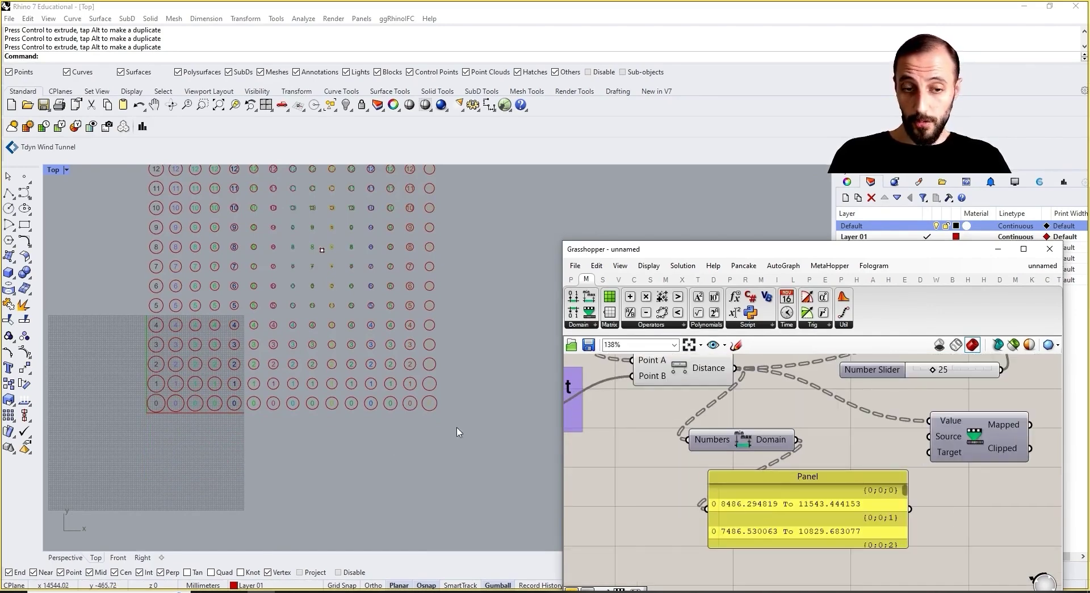
left_click(824, 505)
key("Delete")
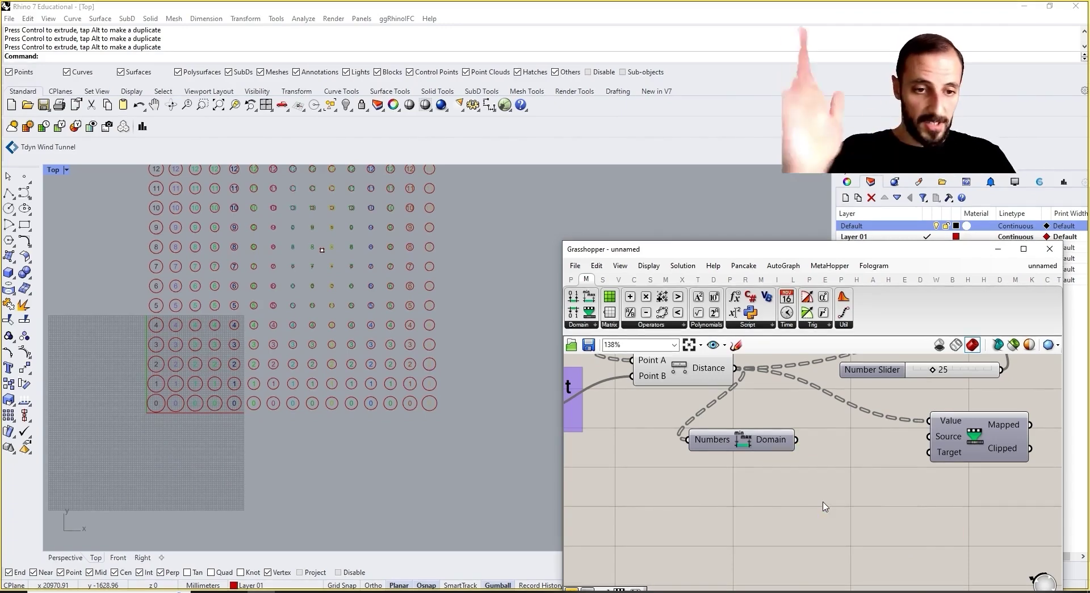
Flatten the grid component's Cells output, and check the renumbered circles in the Top viewport
scroll(823, 506, "down", 3)
right_click_drag(721, 397, 812, 560)
right_click_drag(731, 448, 824, 477)
right_click_drag(716, 464, 676, 441)
scroll(676, 441, "down", 1)
scroll(676, 446, "down", 1)
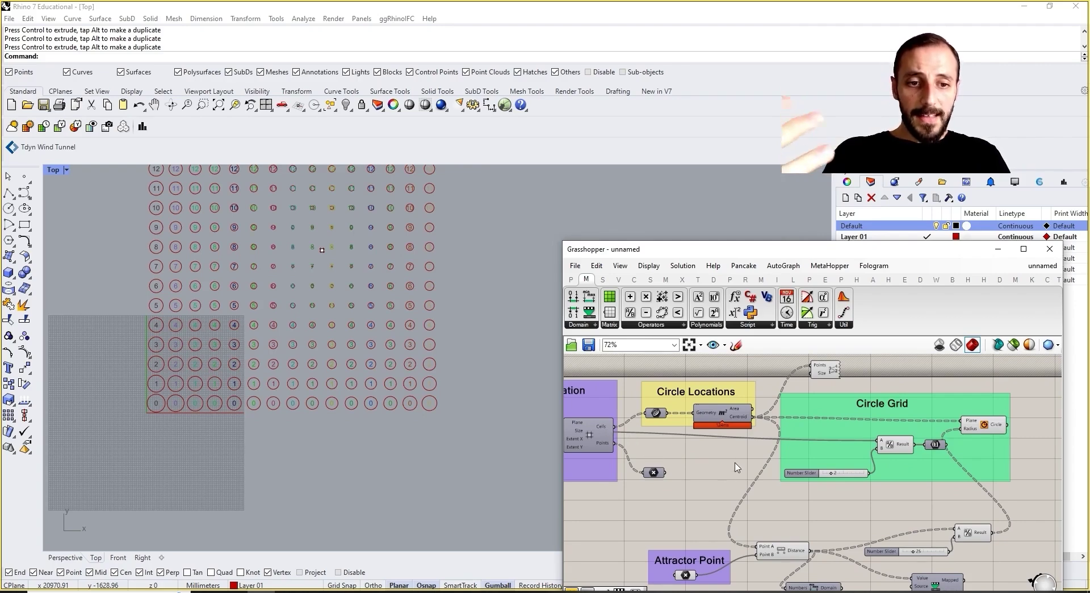
right_click(600, 430)
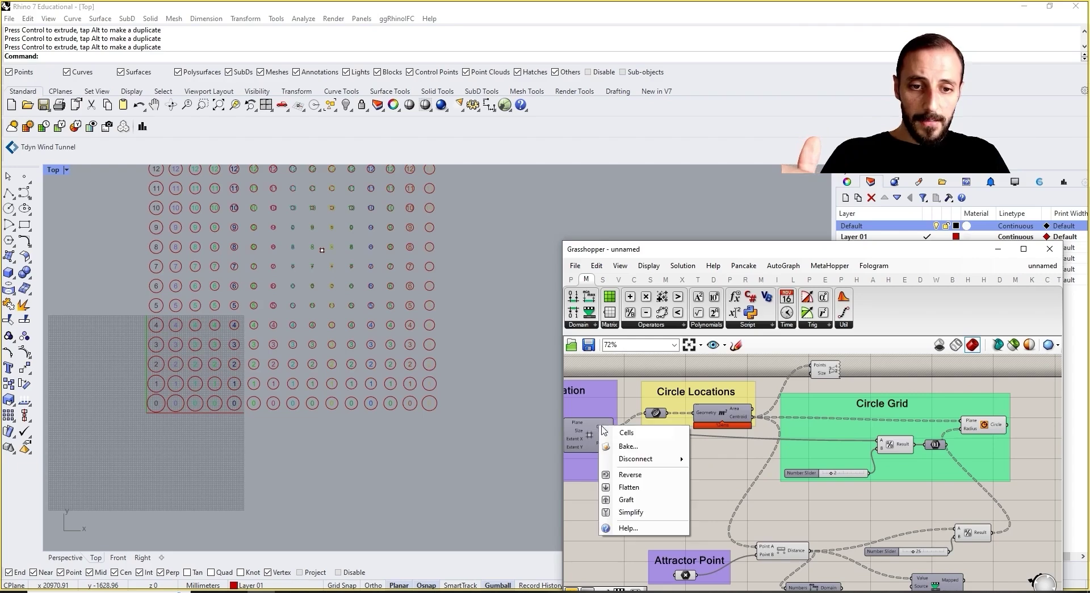
left_click(630, 495)
right_click_drag(320, 345, 354, 421)
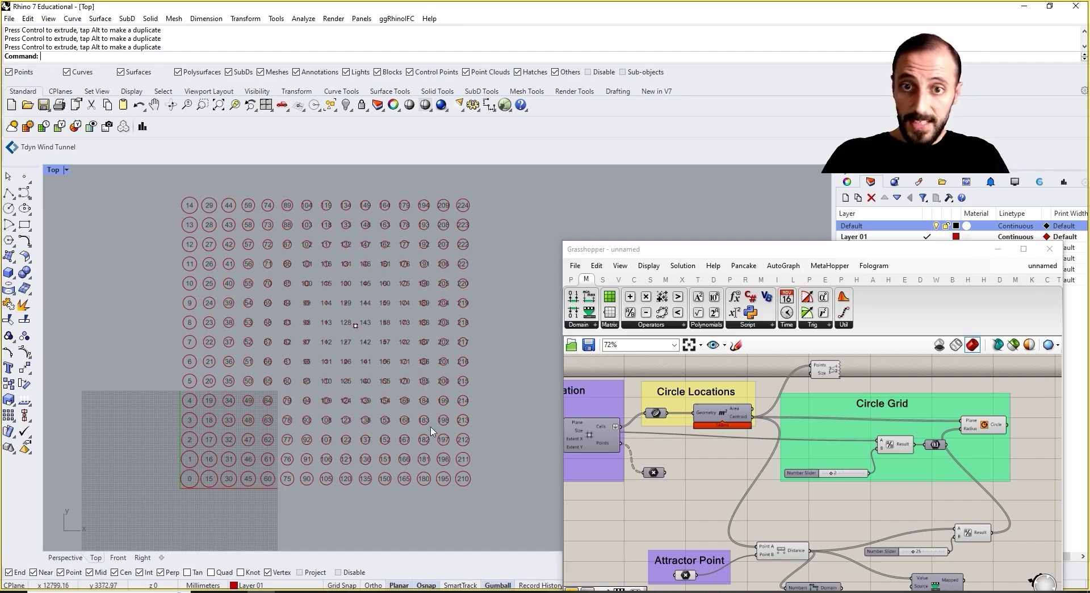
Wire the Bounds component's Domain output into the Source input of Remap Numbers
right_click_drag(807, 589, 736, 516)
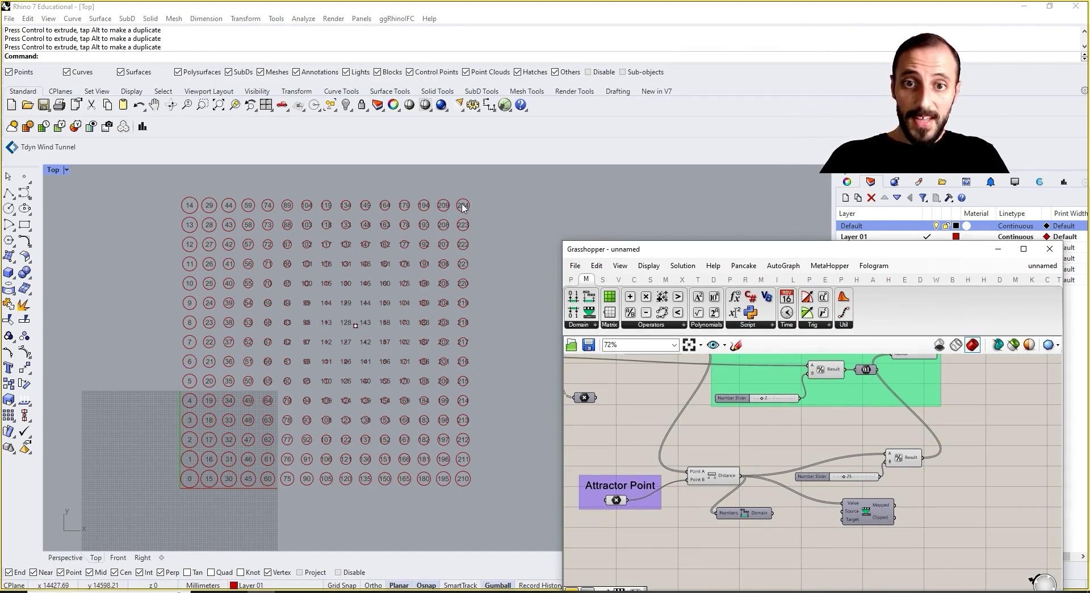
mouse_move(733, 477)
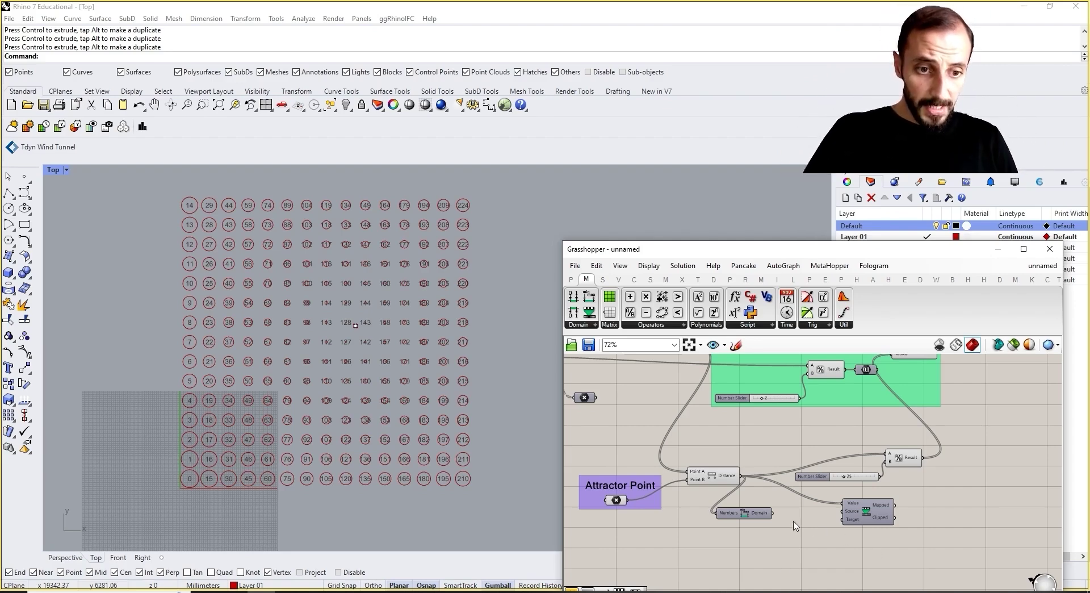
left_click_drag(773, 513, 848, 513)
right_click_drag(877, 505, 776, 528)
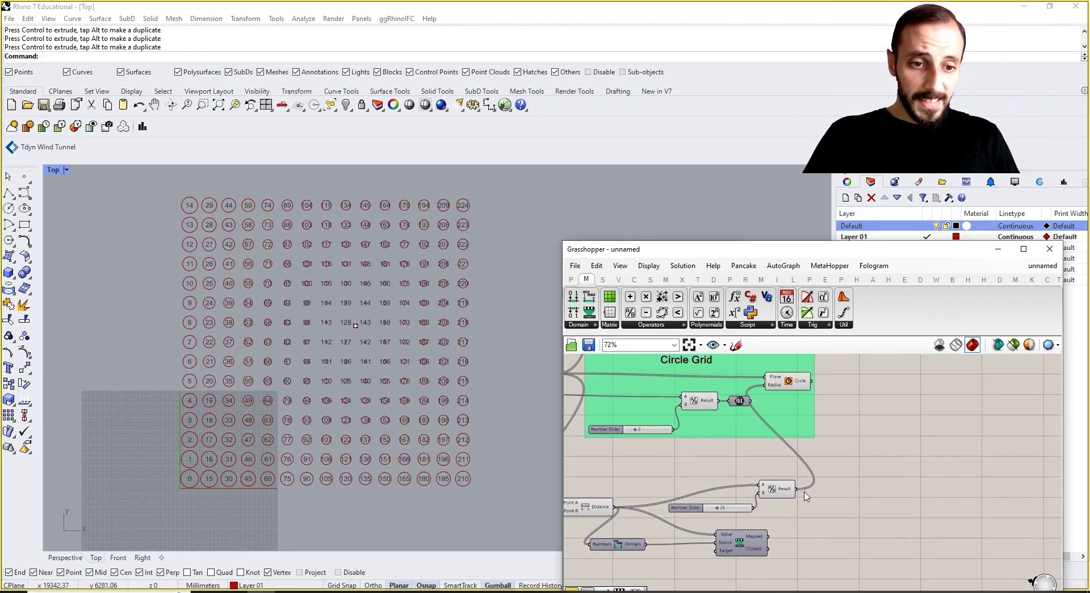
Delete the Division component and its 25 slider, and wire the Circle Grid's number container back into the Circle's Radius
left_click_drag(832, 463, 724, 523)
key("Delete")
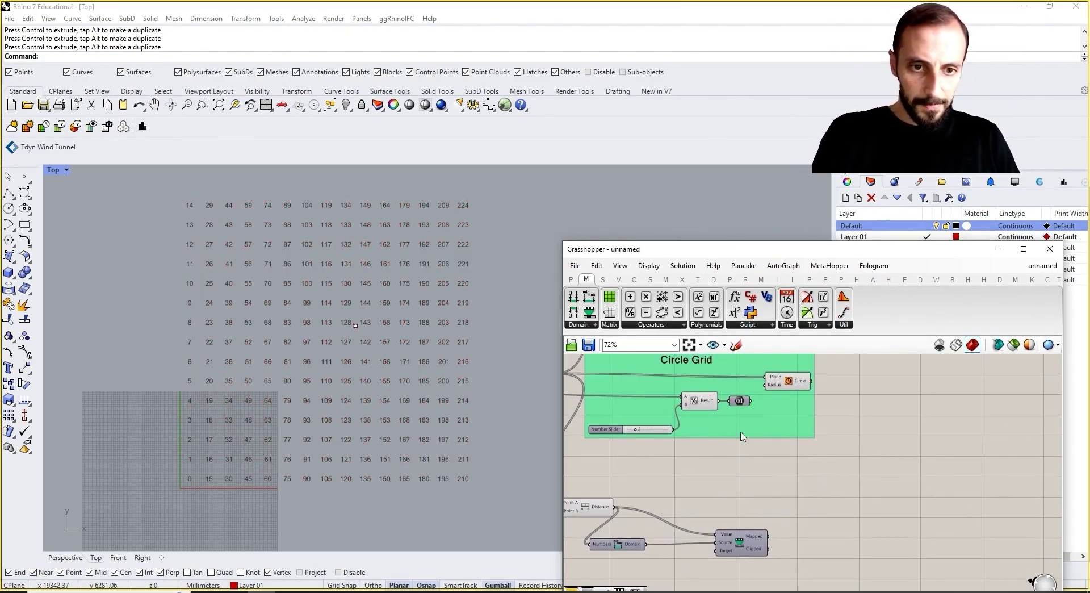
right_click_drag(742, 436, 772, 445)
left_click_drag(781, 410, 802, 398)
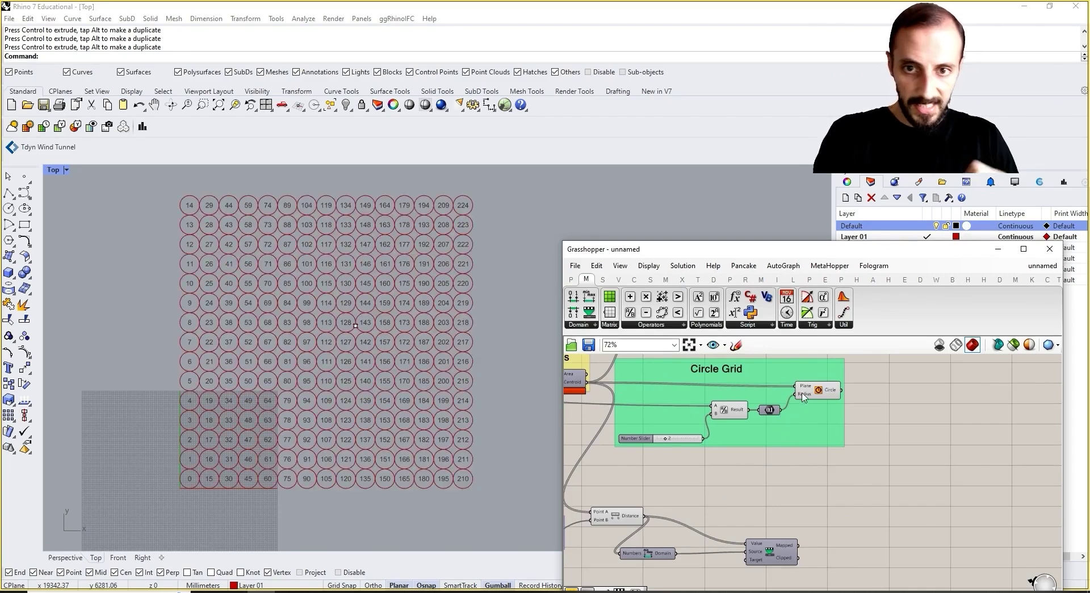
left_click(802, 398)
left_click(828, 506)
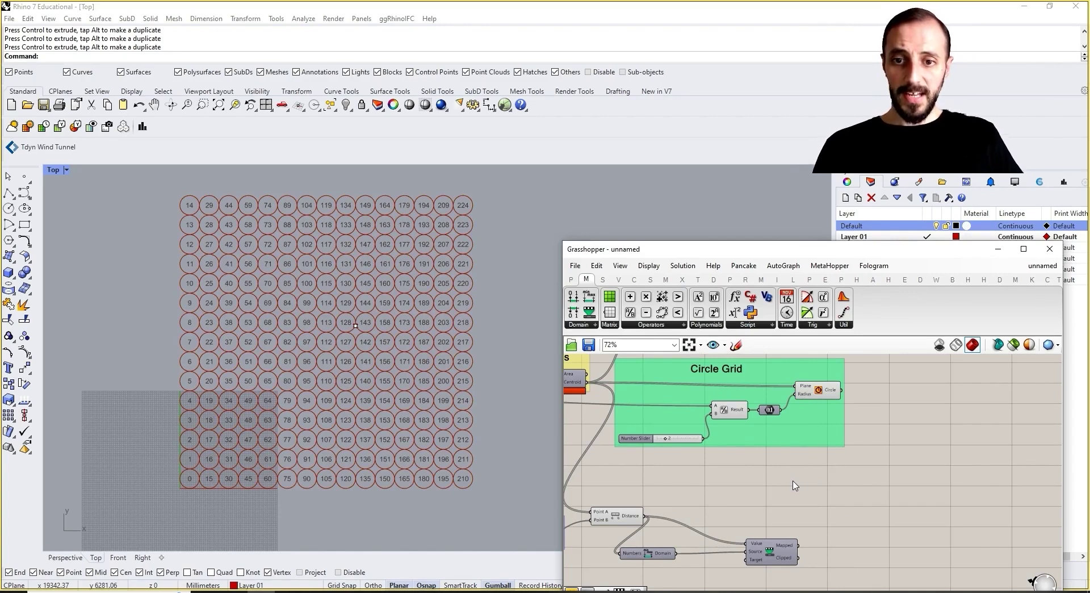
Inspect the value feeding the Circle component's Radius input
right_click_drag(781, 493, 858, 478)
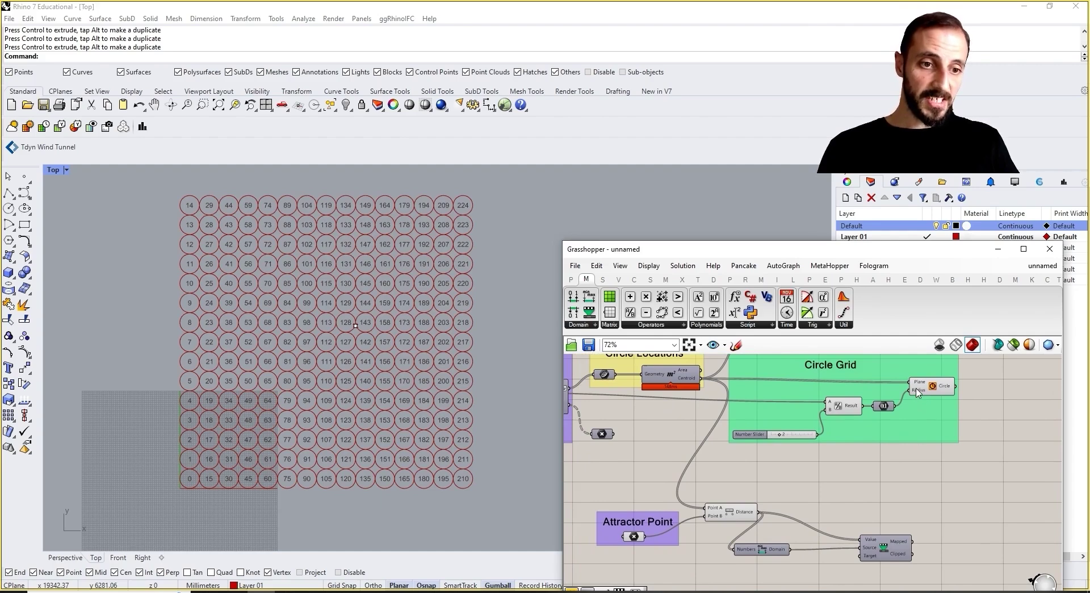
mouse_move(916, 391)
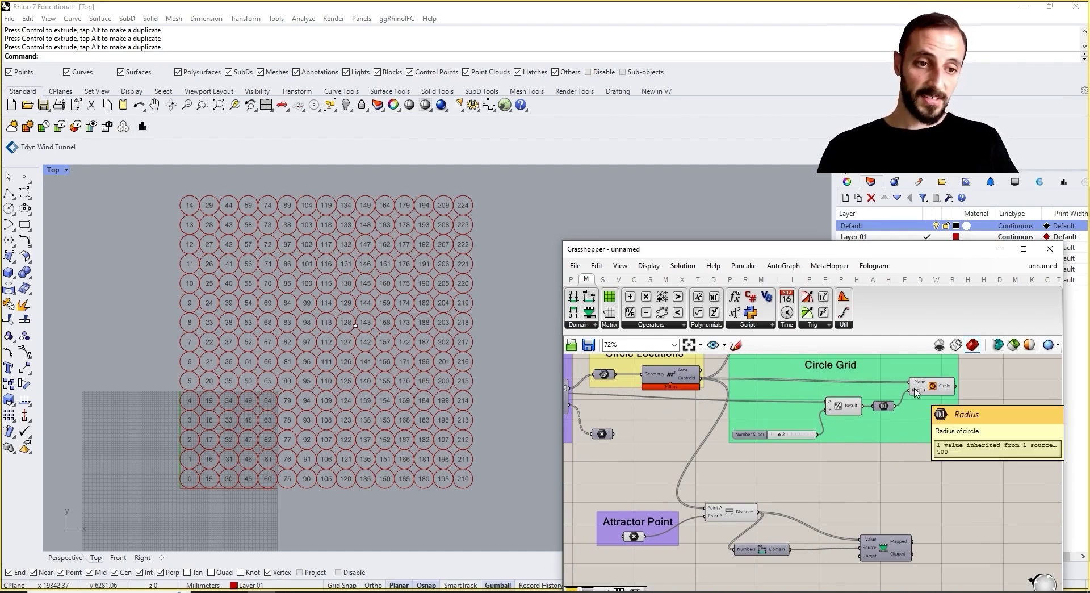
right_click_drag(891, 507, 875, 497)
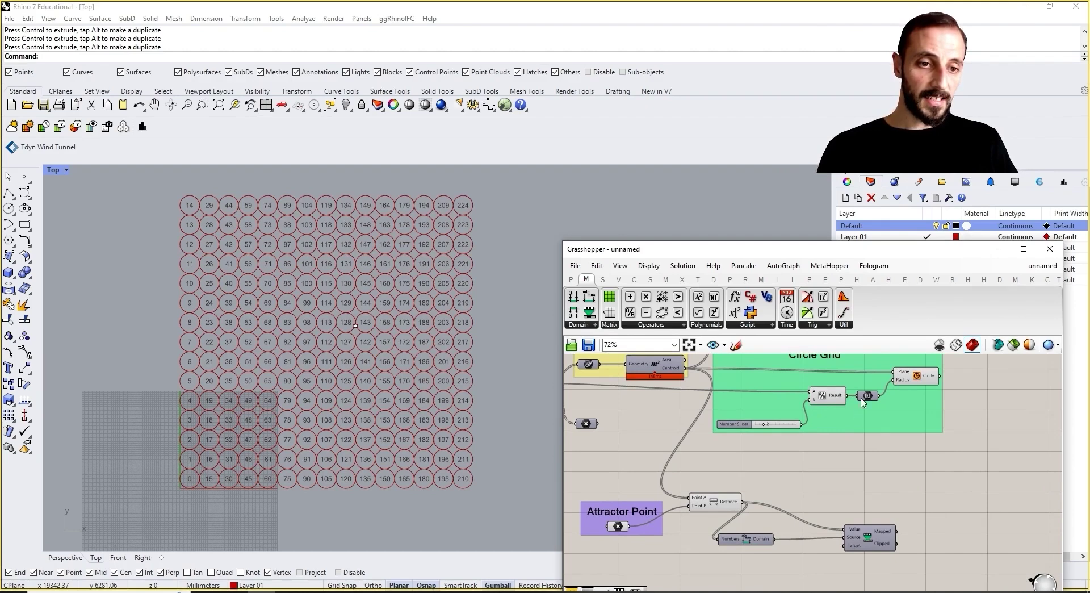
Move Remap Numbers away from the Distance component and place the Bounds component between them, slightly below the direct wire
mouse_move(867, 401)
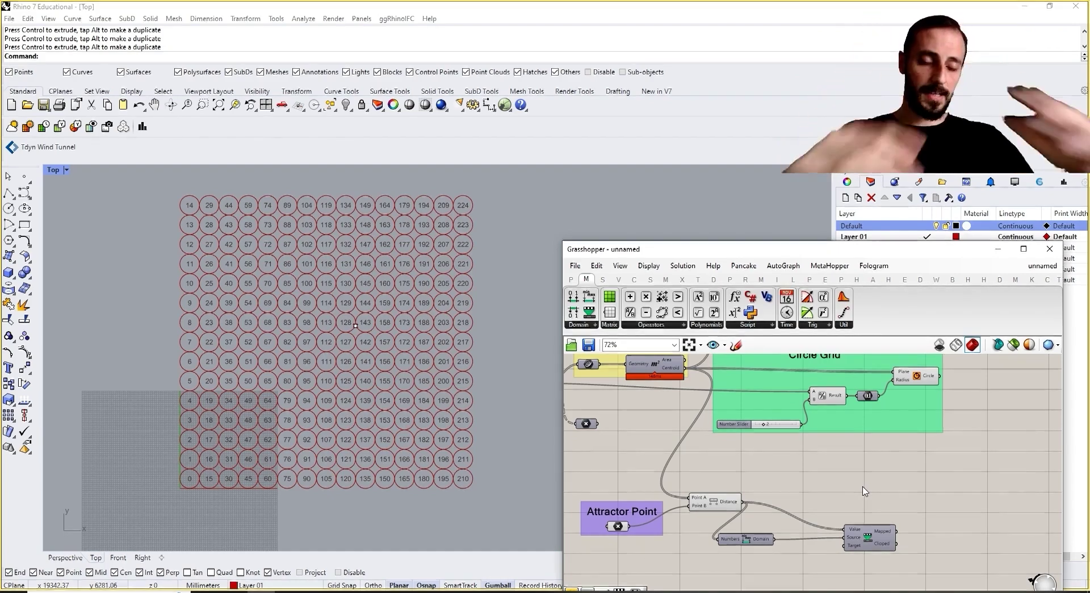
right_click_drag(852, 487, 836, 457)
left_click_drag(881, 461, 806, 473)
left_click(828, 510)
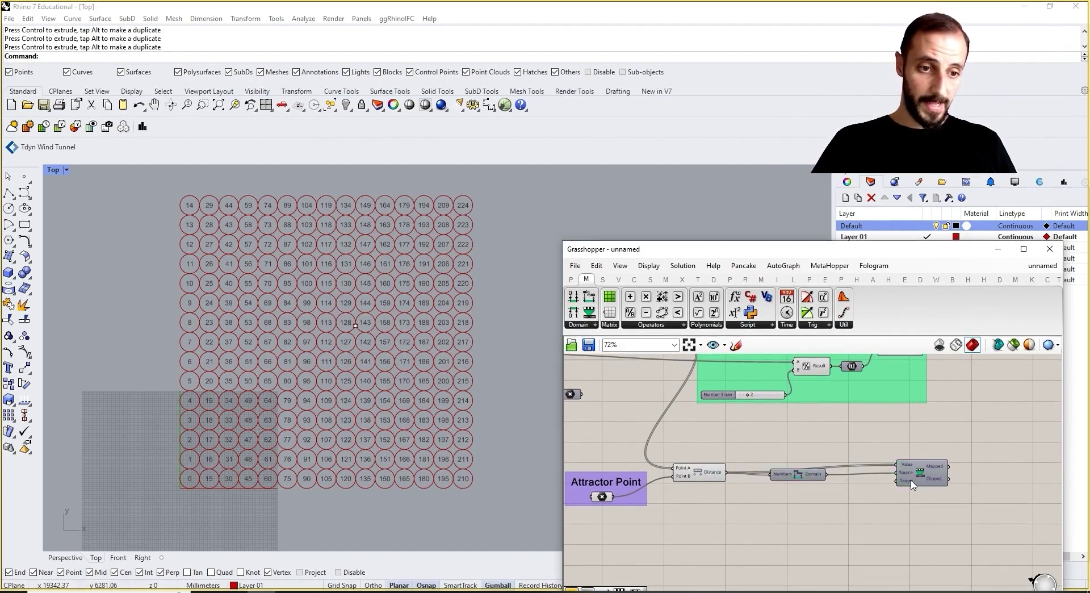
left_click_drag(809, 477, 806, 492)
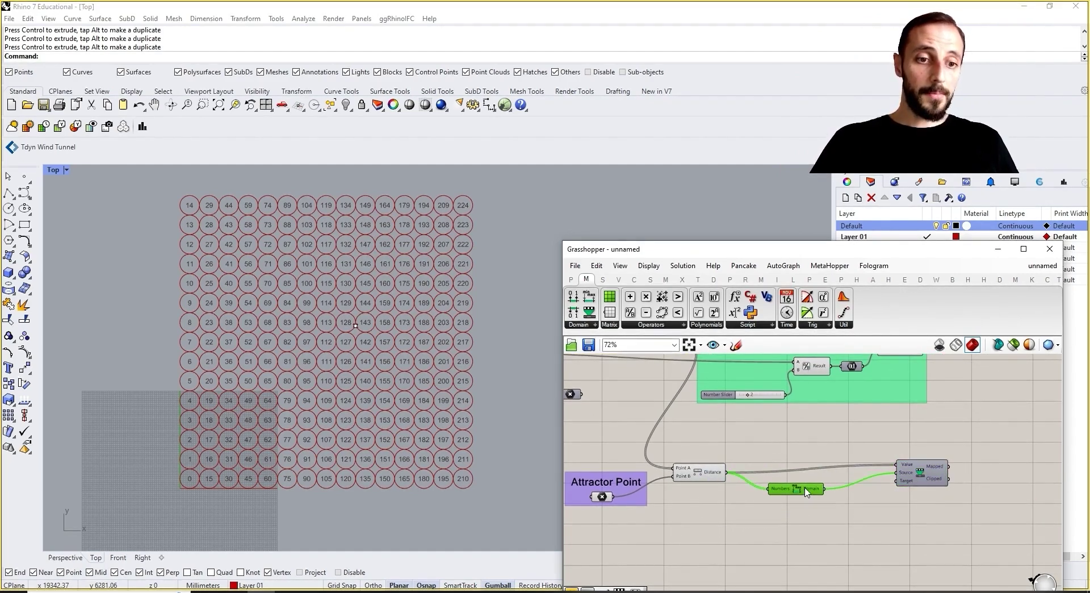
right_click_drag(793, 452, 742, 460)
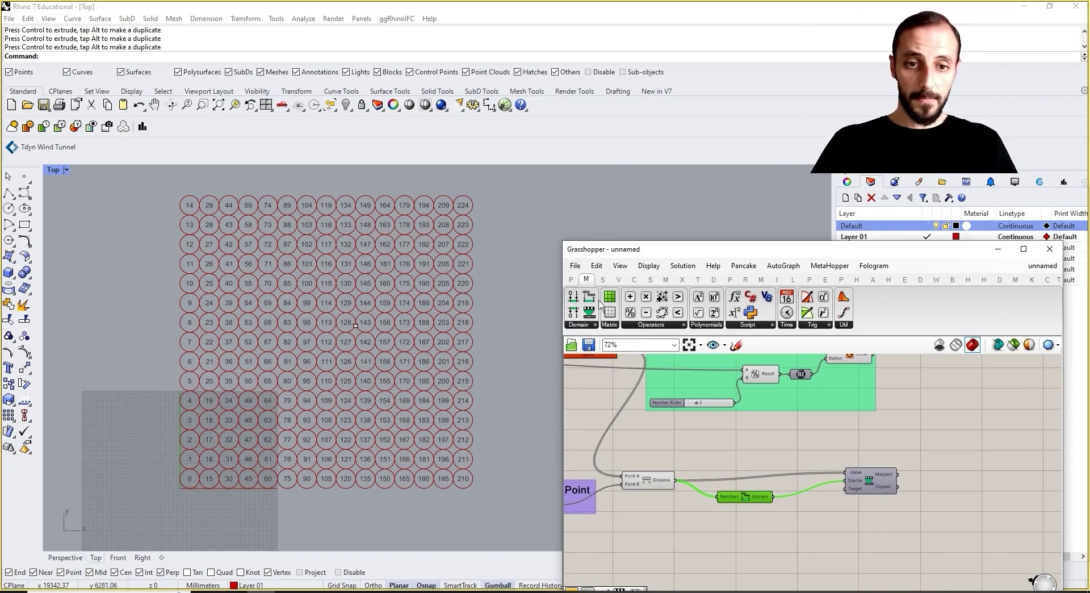
Add a Construct Domain component below Bounds and wire a new number slider set to 0 into its Domain end
left_click(580, 325)
left_click(596, 347)
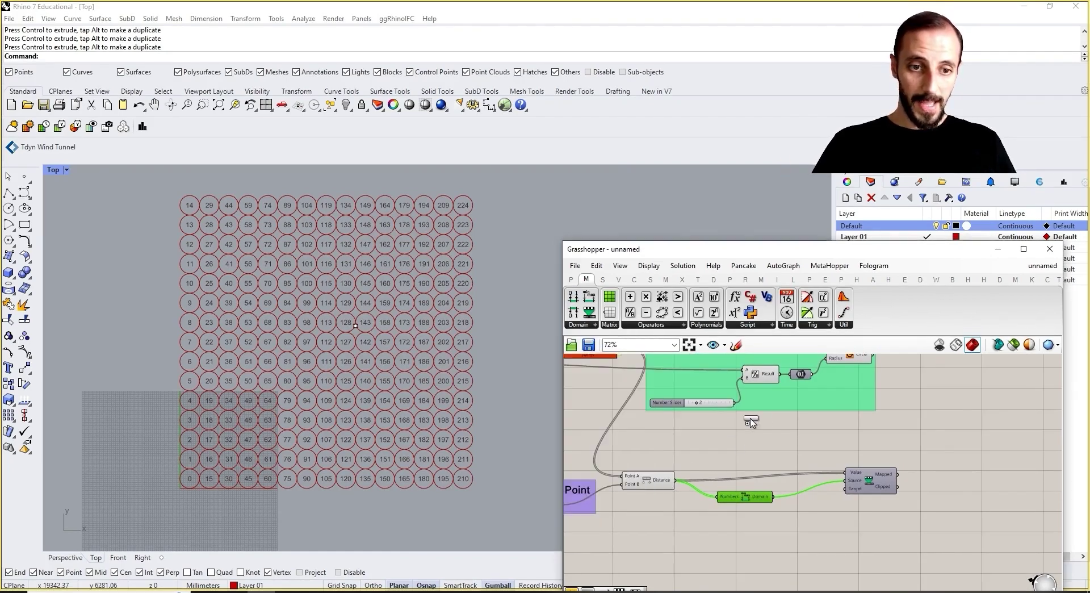
left_click(817, 530)
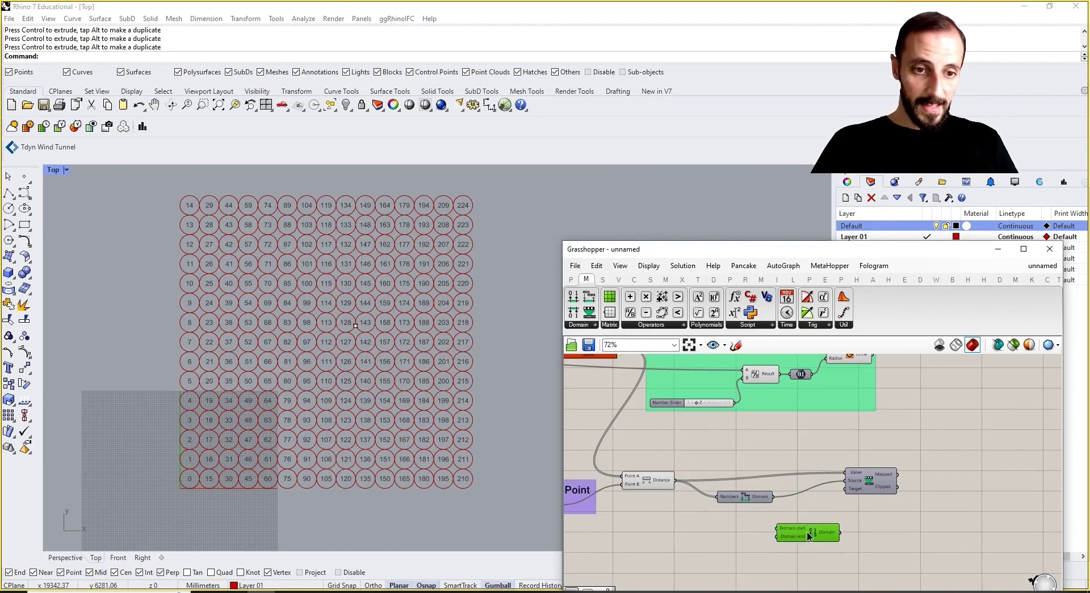
double_click(748, 541)
type("0")
key("Return")
left_click_drag(757, 537, 722, 538)
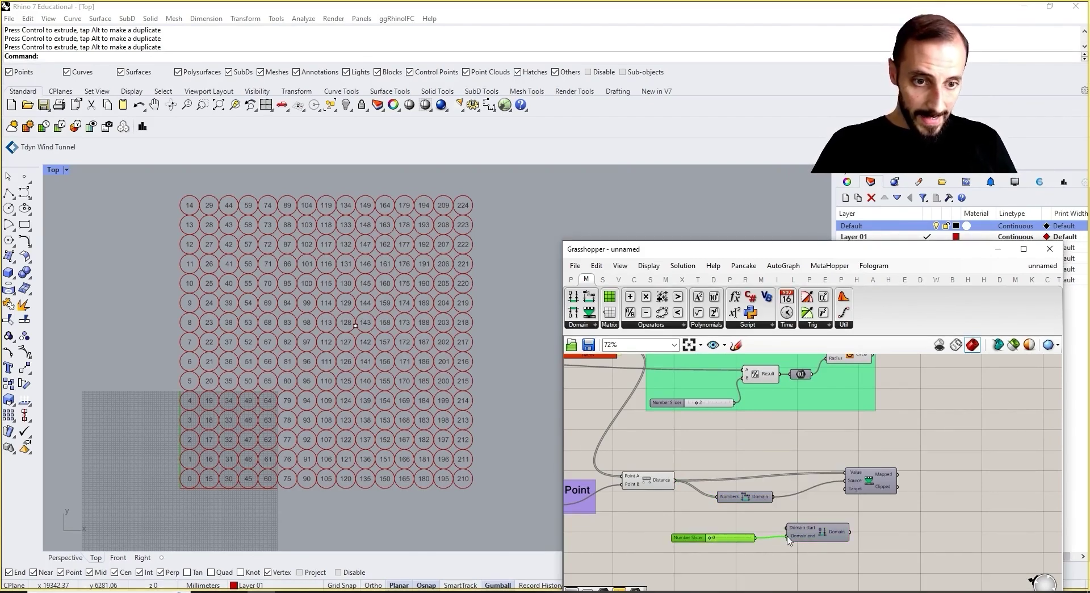
Wire the Circle Grid's number container into Domain start and the Construct Domain output into Remap Numbers' Target
left_click_drag(812, 383, 821, 536)
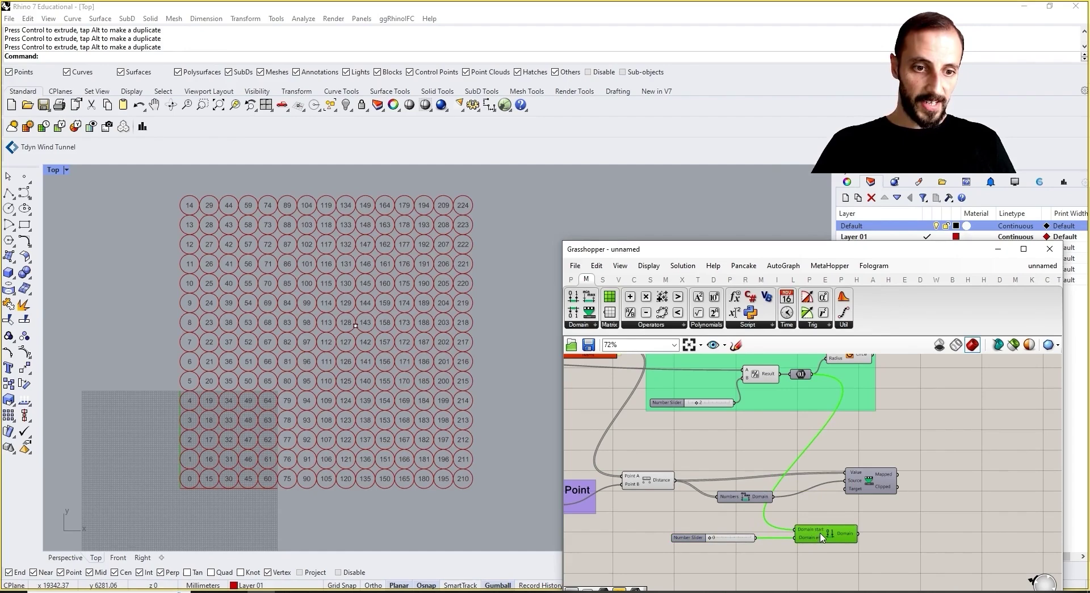
left_click(741, 497)
left_click_drag(857, 533, 846, 488)
Remove the Division component, its slider and the number container from the Circle Grid group and move them below Attractor Point
right_click_drag(770, 407, 786, 451)
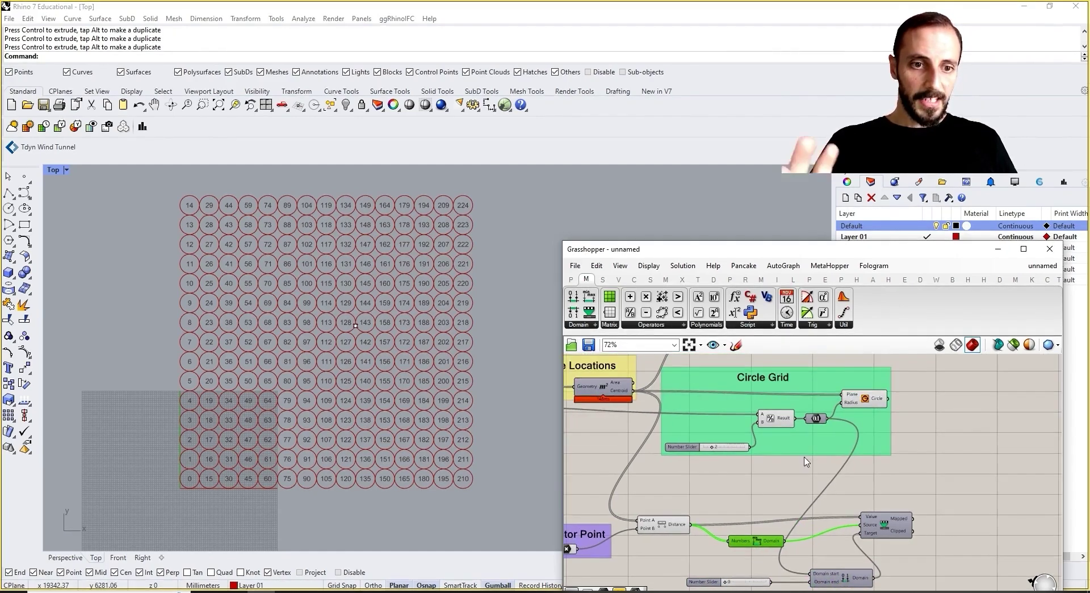
left_click(782, 424)
left_click(741, 446, "shift")
left_click(819, 418, "shift")
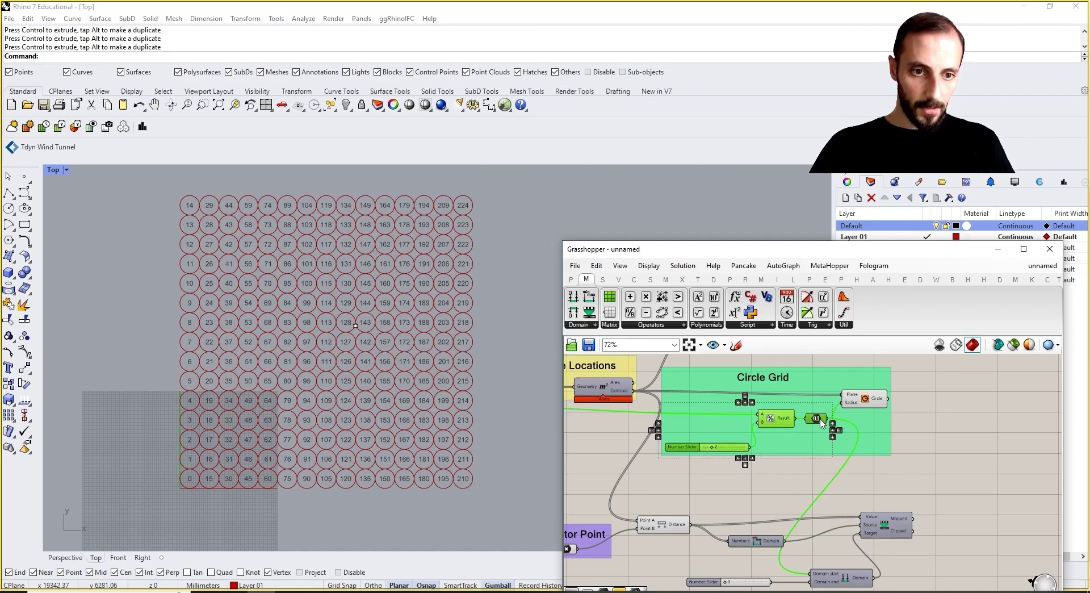
right_click(808, 438)
left_click(840, 530)
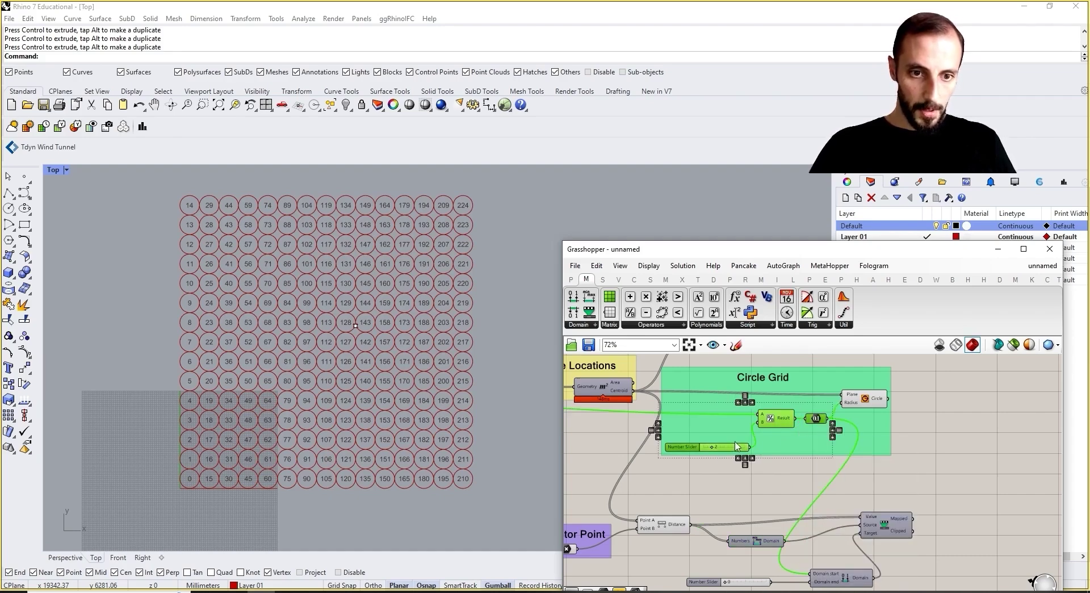
left_click_drag(732, 451, 639, 513)
right_click_drag(652, 485, 735, 453)
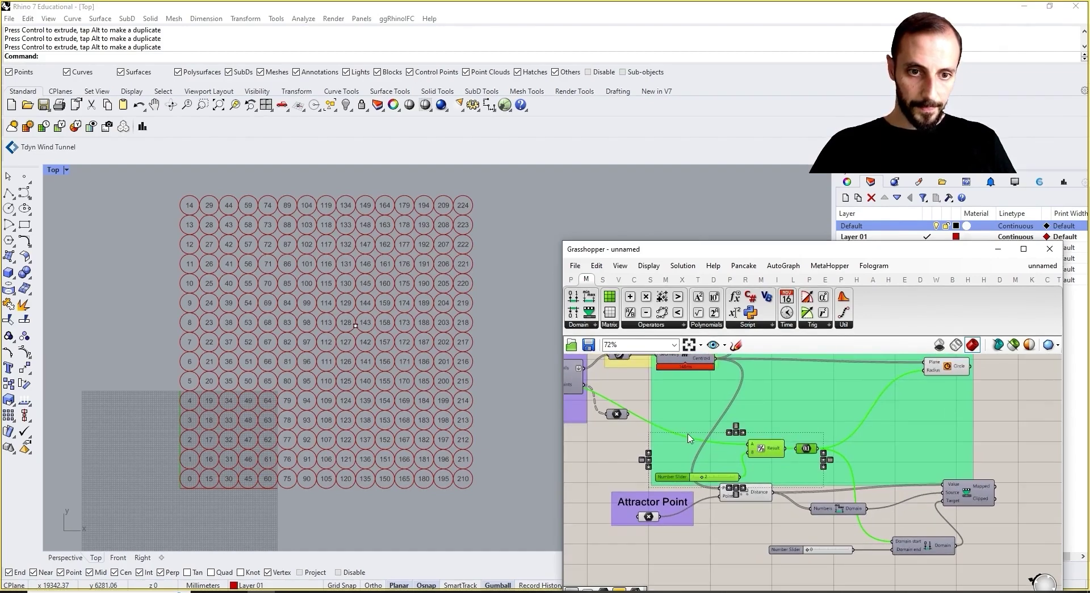
right_click(942, 430)
left_click(977, 532)
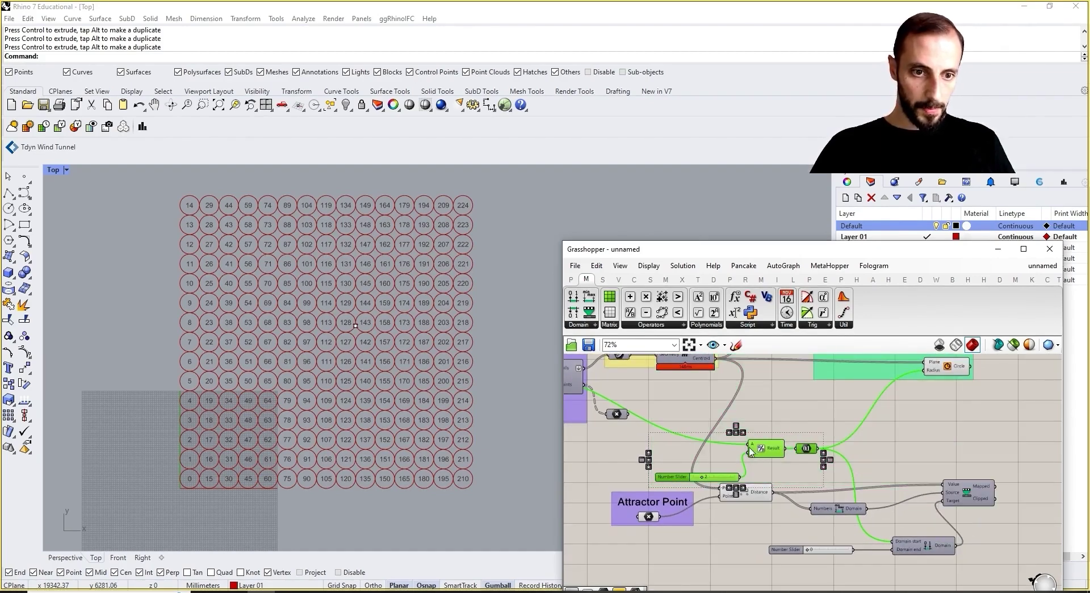
left_click_drag(766, 450, 700, 538)
Swap the Construct Domain inputs so the 0 slider feeds Domain start and the number container feeds Domain end
right_click_drag(794, 550, 800, 520)
left_click_drag(802, 522, 801, 540)
scroll(866, 532, "up", 1)
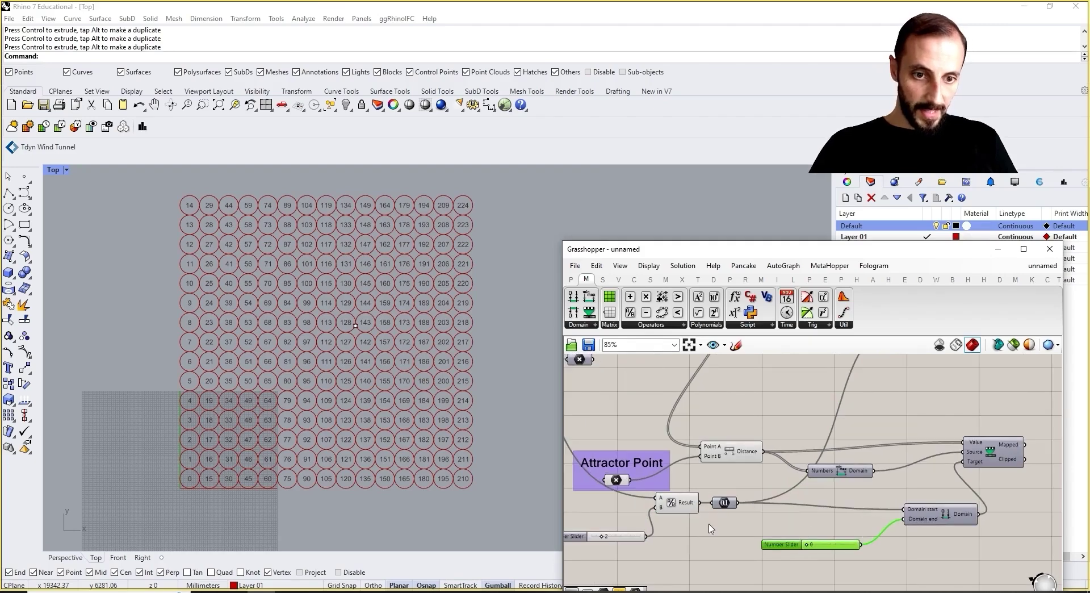
left_click_drag(745, 499, 634, 544)
left_click(784, 523)
left_click_drag(738, 511, 904, 510)
left_click_drag(834, 543, 866, 503)
Disconnect the number container from the Circle component's Radius input
right_click_drag(877, 484, 856, 550)
scroll(883, 469, "down", 1)
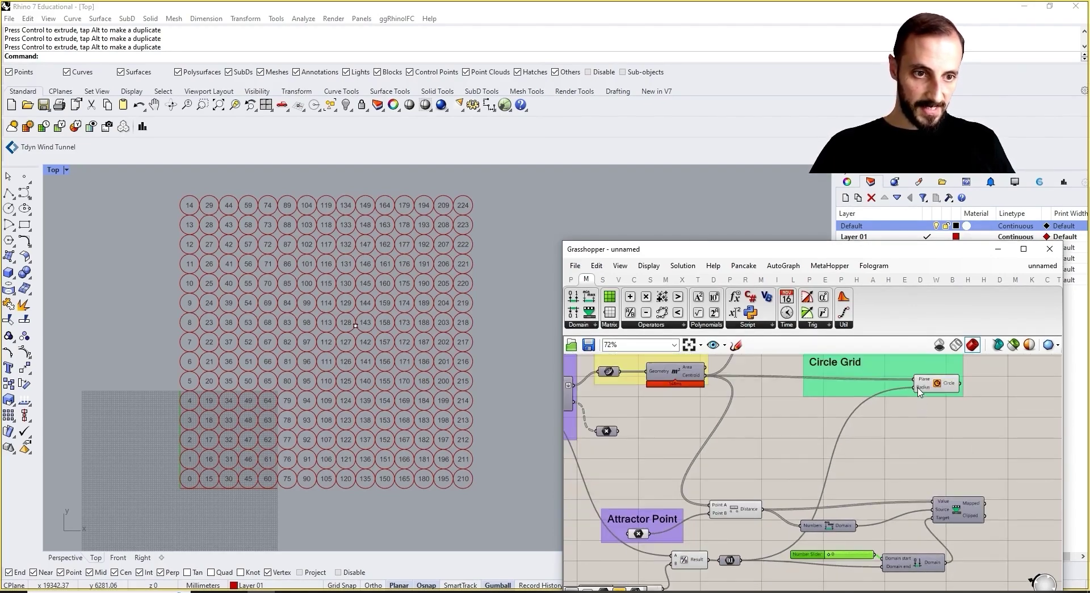
left_click_drag(908, 386, 858, 478, "ctrl")
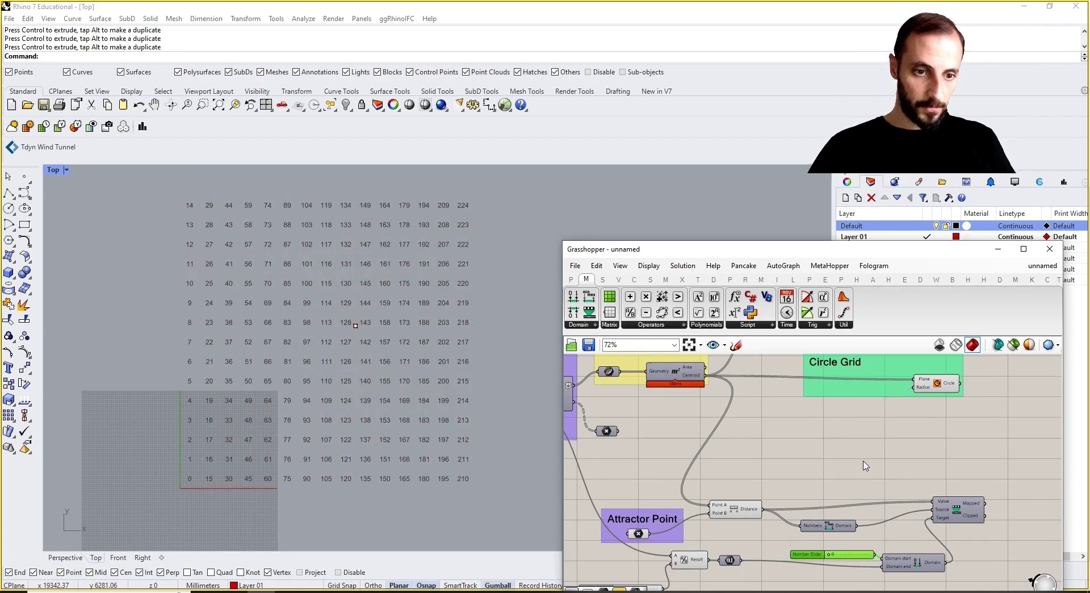
right_click_drag(860, 474, 854, 417)
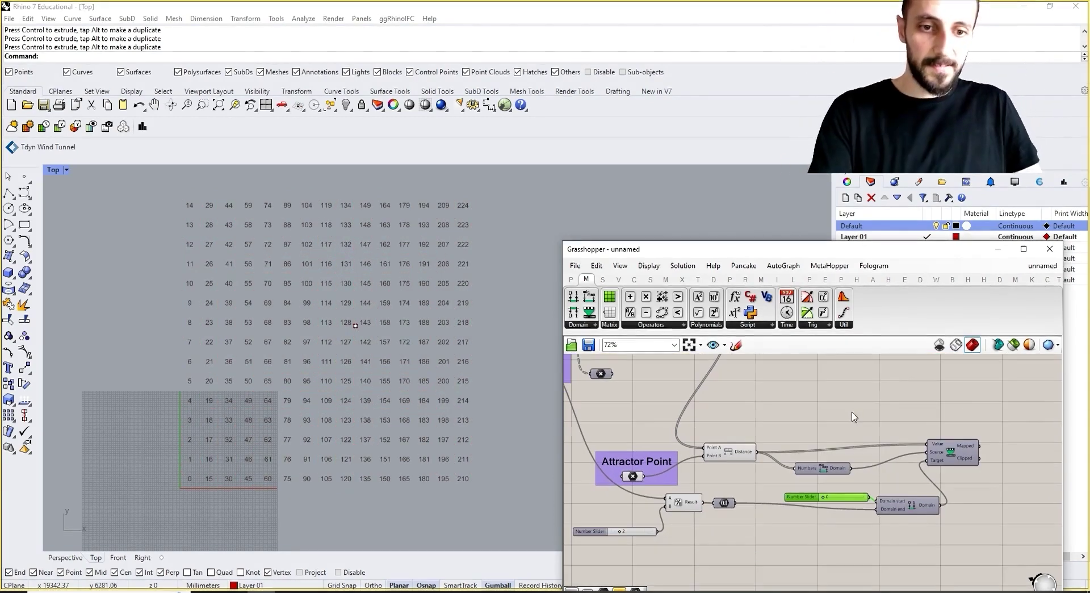
Shift the distance, division and remapping components with their sliders away from Attractor Point and put them into one group
left_click_drag(986, 402, 689, 532)
left_click(642, 531, "shift")
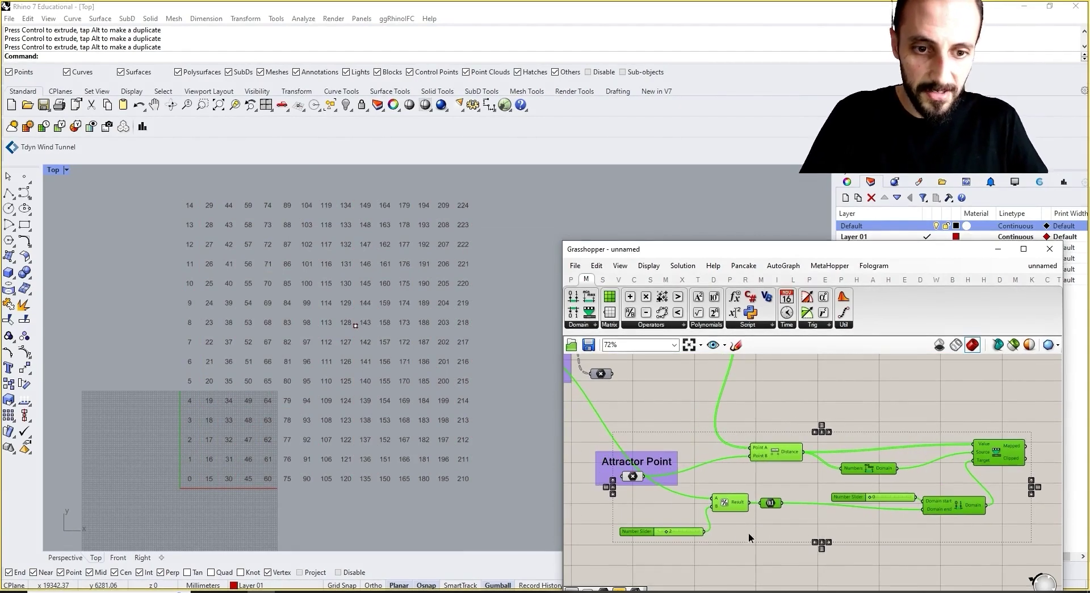
right_click(748, 534)
left_click(786, 505)
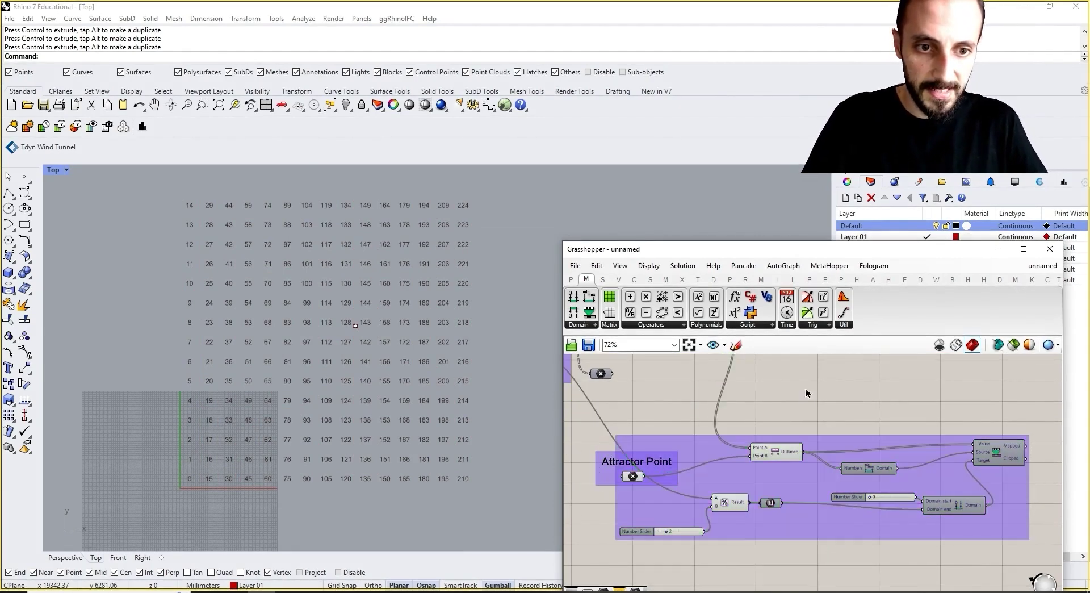
Turn off the preview of the Point List component above the Circle Grid group
scroll(806, 389, "down", 3)
right_click_drag(806, 389, 791, 461)
scroll(768, 389, "up", 4)
right_click(768, 388)
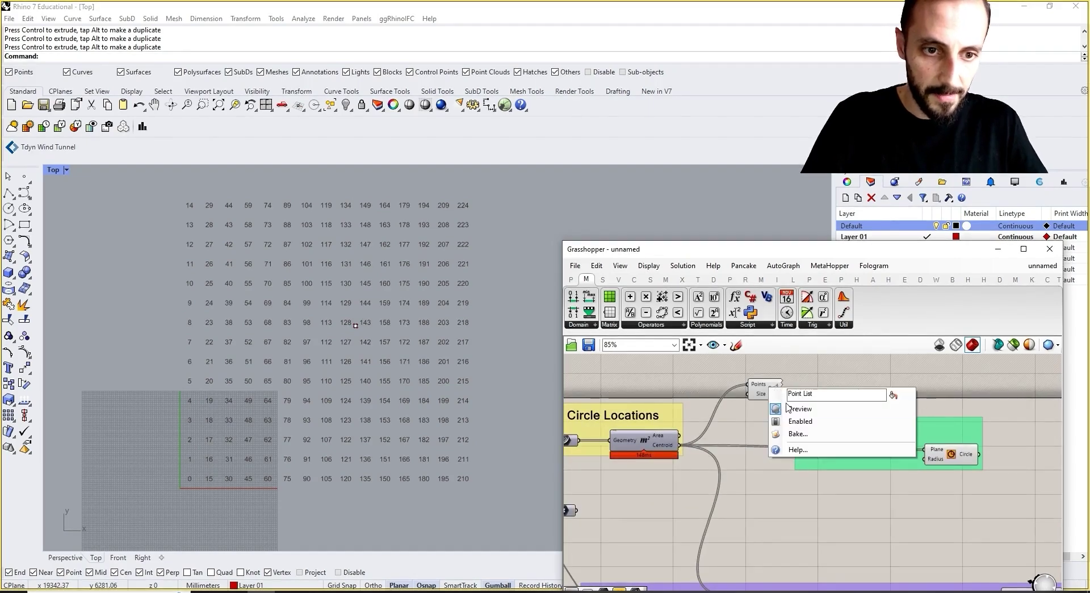
left_click(790, 408)
Copy the Circle Grid label into the new remapping group, and move the Attractor Point group clear of it
left_click_drag(833, 428, 868, 550)
right_click_drag(868, 550, 849, 398)
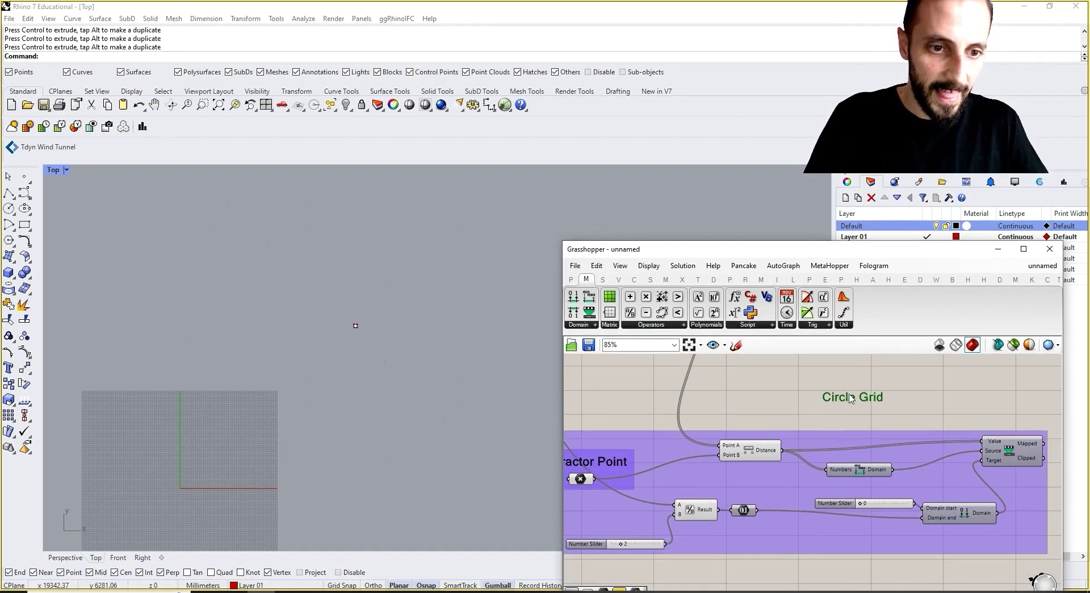
right_click(822, 439)
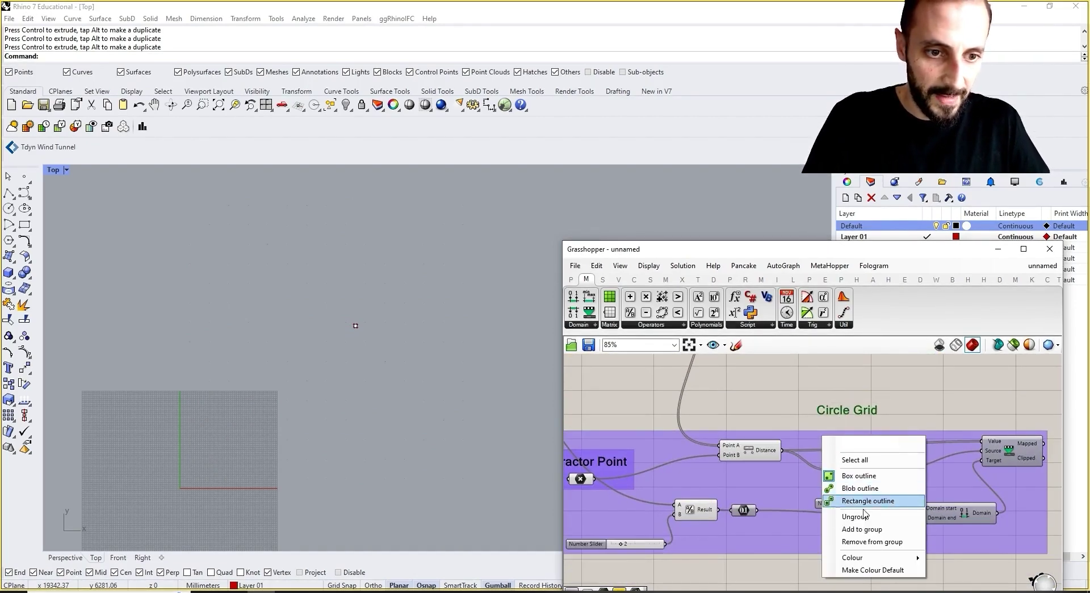
left_click(866, 529)
right_click_drag(666, 443, 748, 439)
left_click_drag(695, 471, 550, 481)
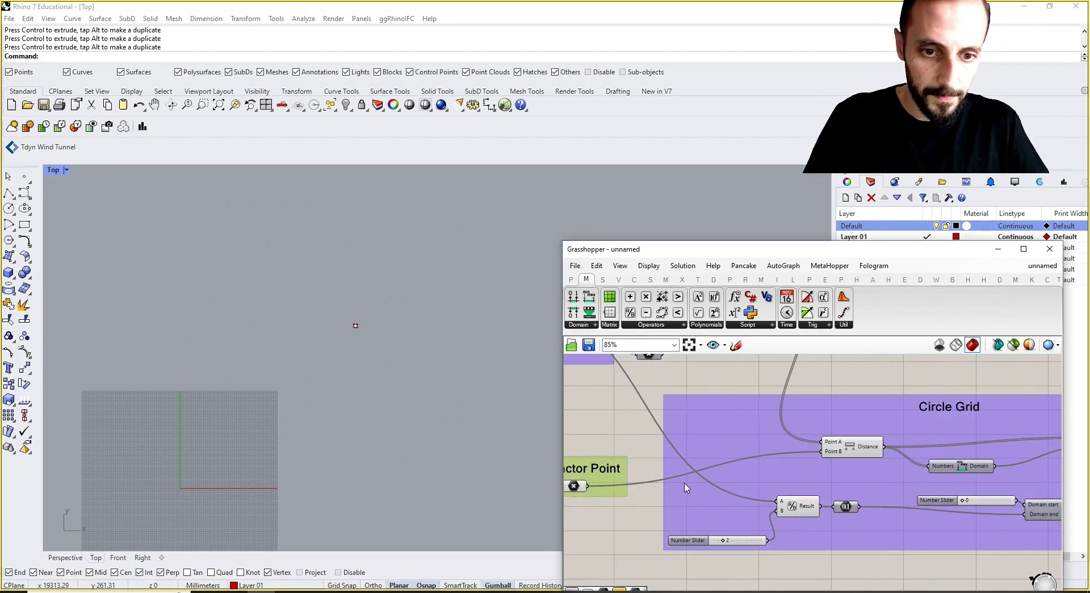
Change the copied label's text in the remapping group to "Remaping Sizes"
right_click_drag(1021, 433, 919, 457)
double_click(850, 431)
type("REmaping Radius")
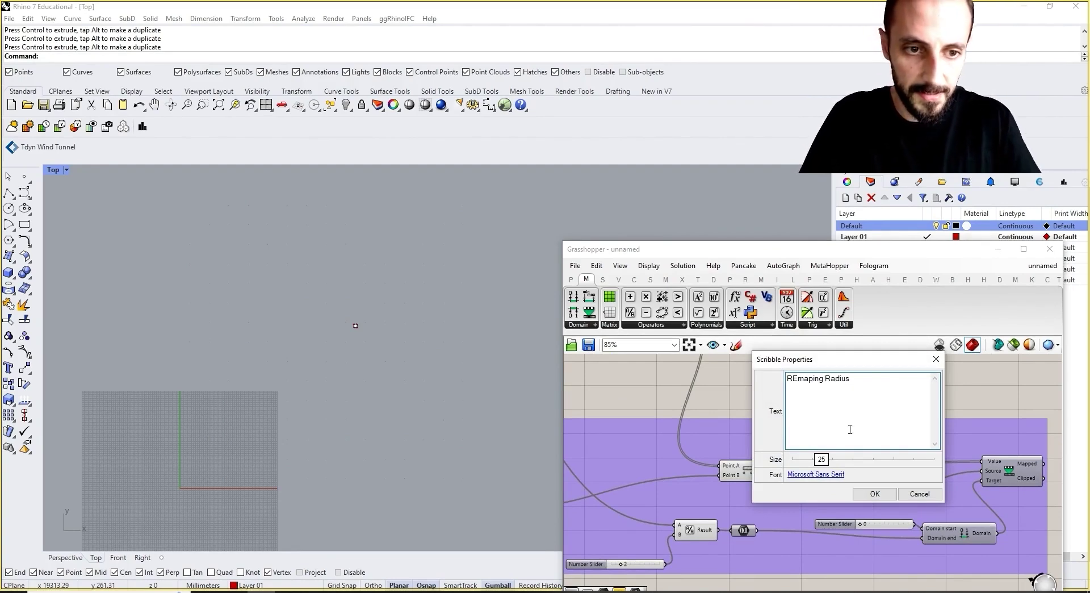
type("e")
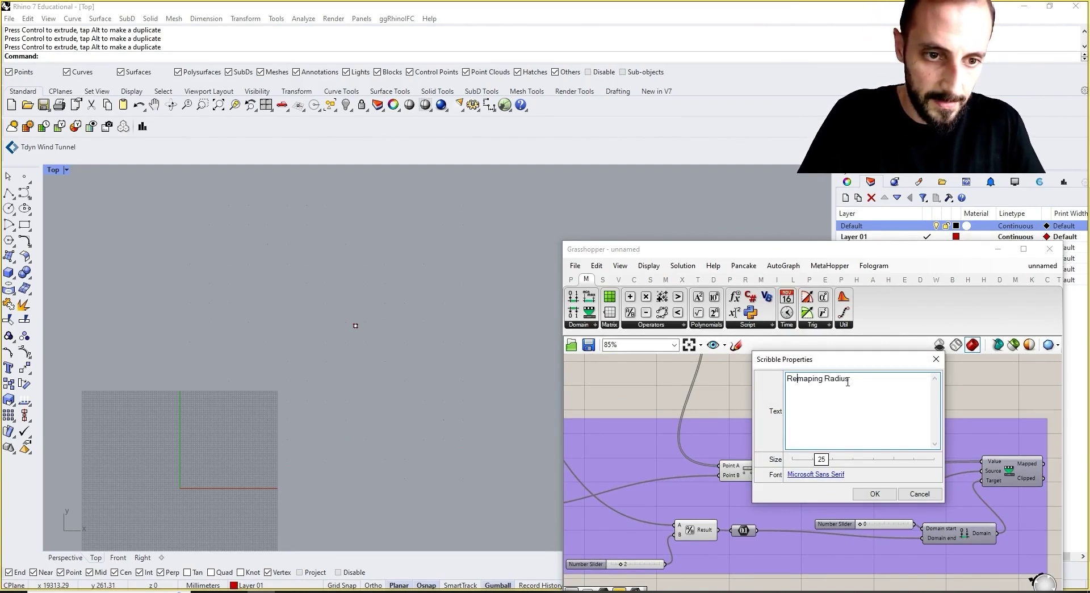
left_click(831, 380)
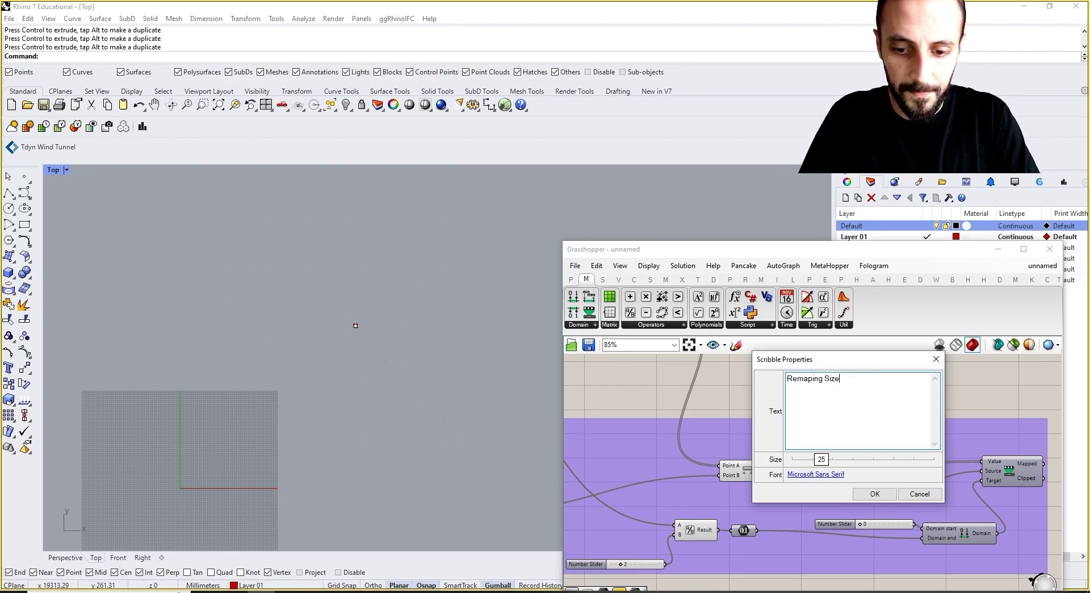
left_click(874, 493)
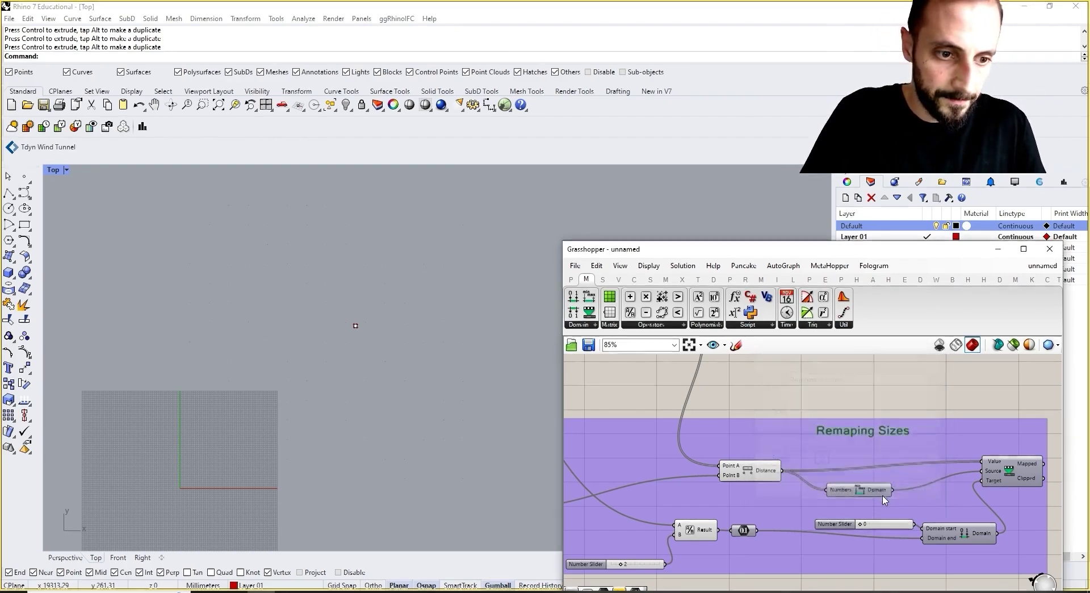
Wire Remap Numbers' Mapped output into the Circle's Radius and move the Circle Grid group farther right on the canvas
right_click_drag(903, 371, 859, 420)
scroll(858, 420, "down", 1)
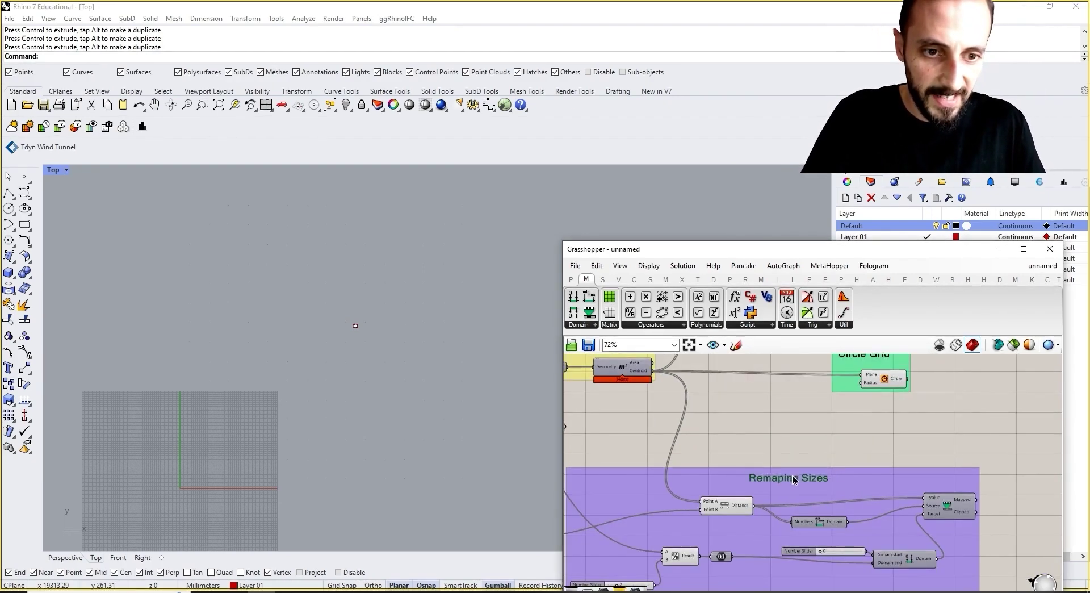
left_click_drag(976, 499, 861, 382)
right_click_drag(877, 370, 840, 404)
left_click_drag(861, 395, 973, 390)
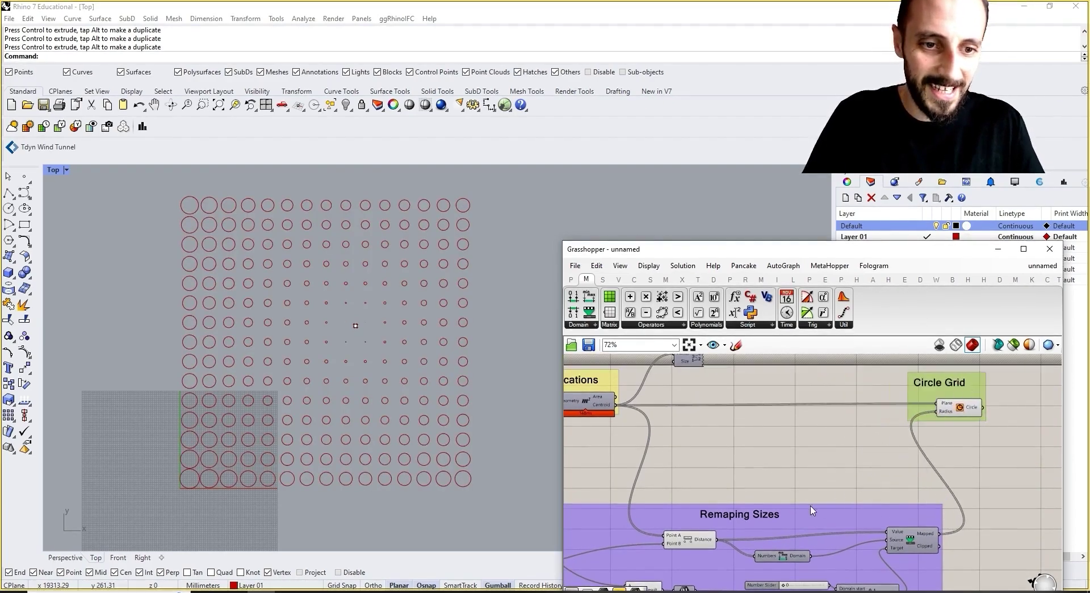
Lower the saturation of the Remaping Sizes group's colour to a pale lavender
right_click_drag(814, 509, 862, 466)
right_click(868, 471)
mouse_move(907, 572)
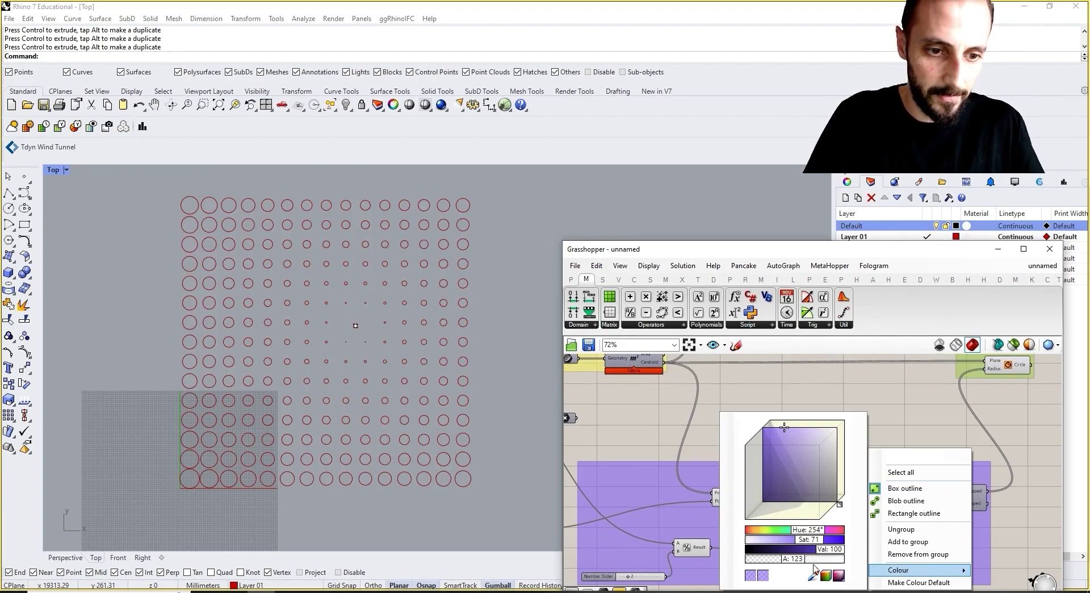
left_click_drag(806, 542, 774, 542)
left_click(746, 400)
Move the attractor point horizontally in the Top viewport from inside the circle grid to just beyond its right edge
right_click_drag(765, 416, 856, 411)
scroll(846, 413, "down", 4)
scroll(830, 421, "up", 2)
left_click_drag(335, 304, 339, 308)
left_click(355, 325)
left_click_drag(398, 326, 443, 326)
left_click_drag(447, 328, 519, 327)
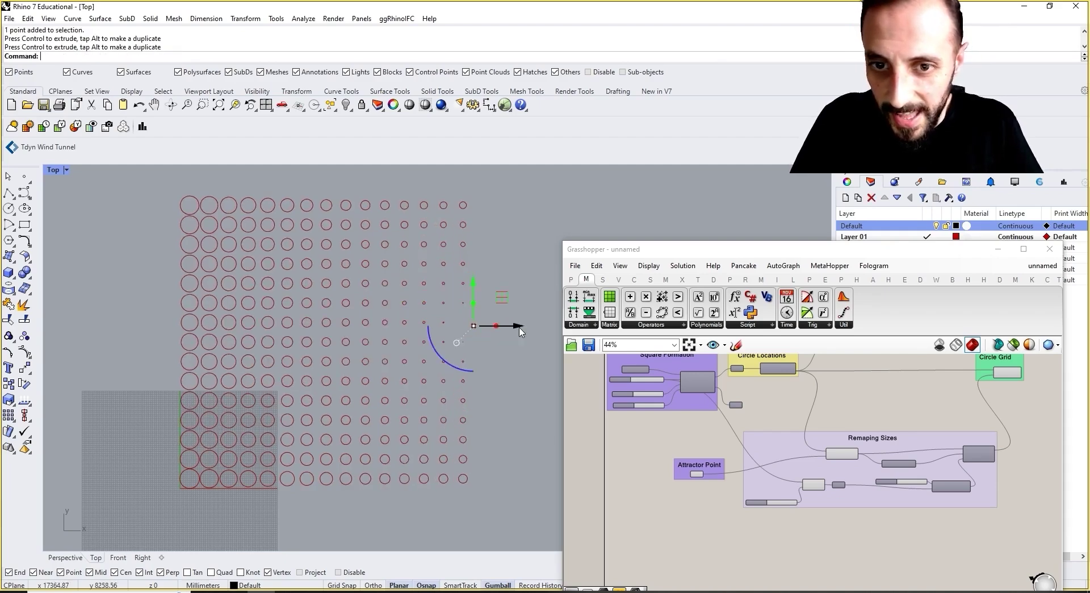
Move the attractor point far to the right of the circle grid, and examine how the circle sizes change across it
right_click_drag(414, 341, 312, 339)
scroll(312, 339, "down", 6)
left_click_drag(370, 335, 512, 336)
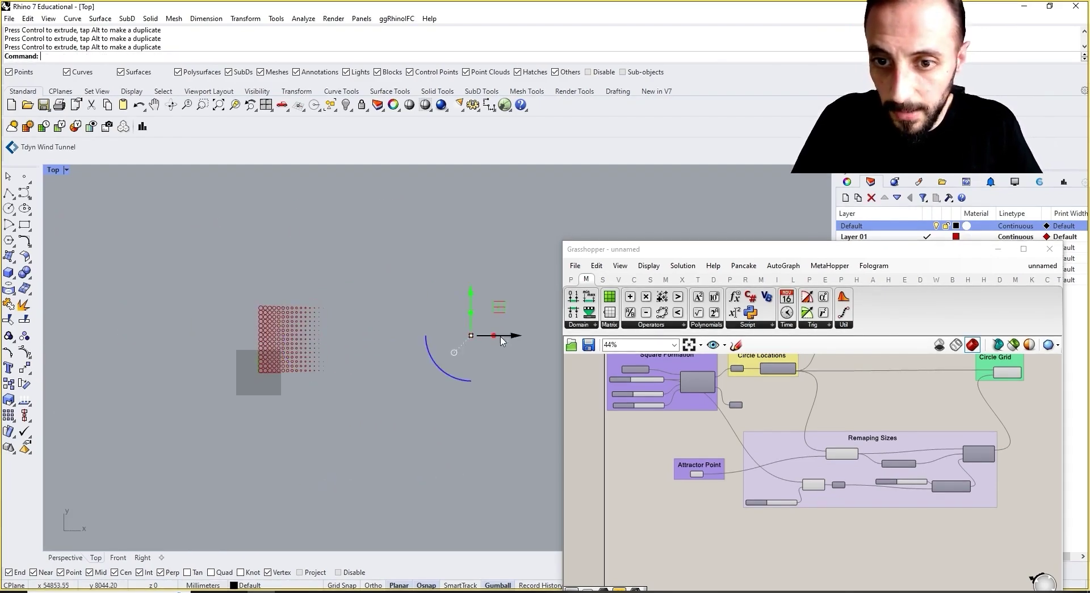
right_click_drag(505, 336, 424, 335)
left_click_drag(431, 335, 523, 335)
scroll(260, 340, "up", 10)
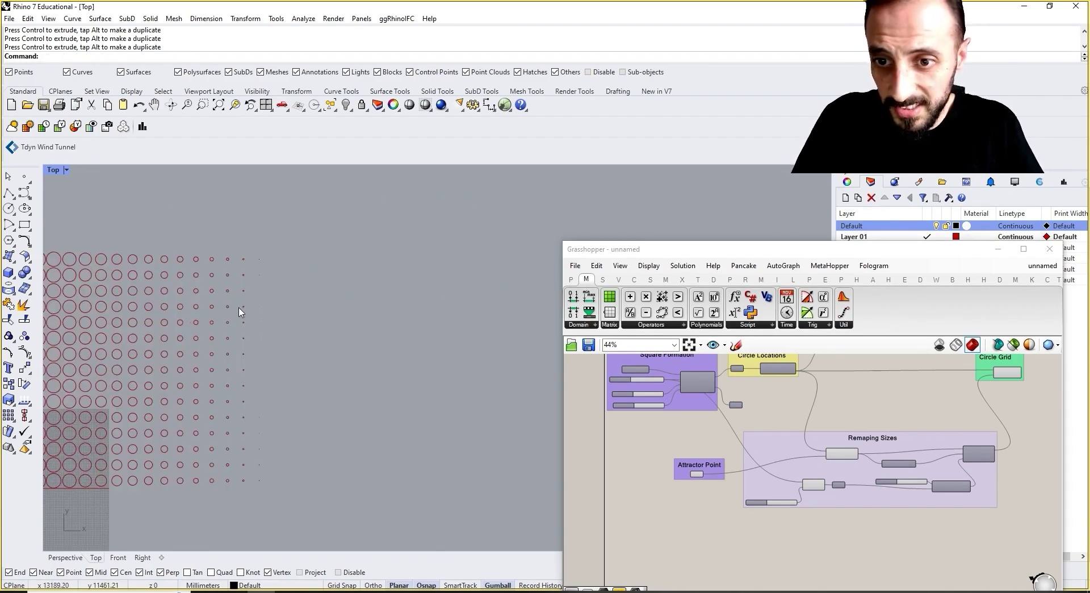
scroll(304, 319, "down", 10)
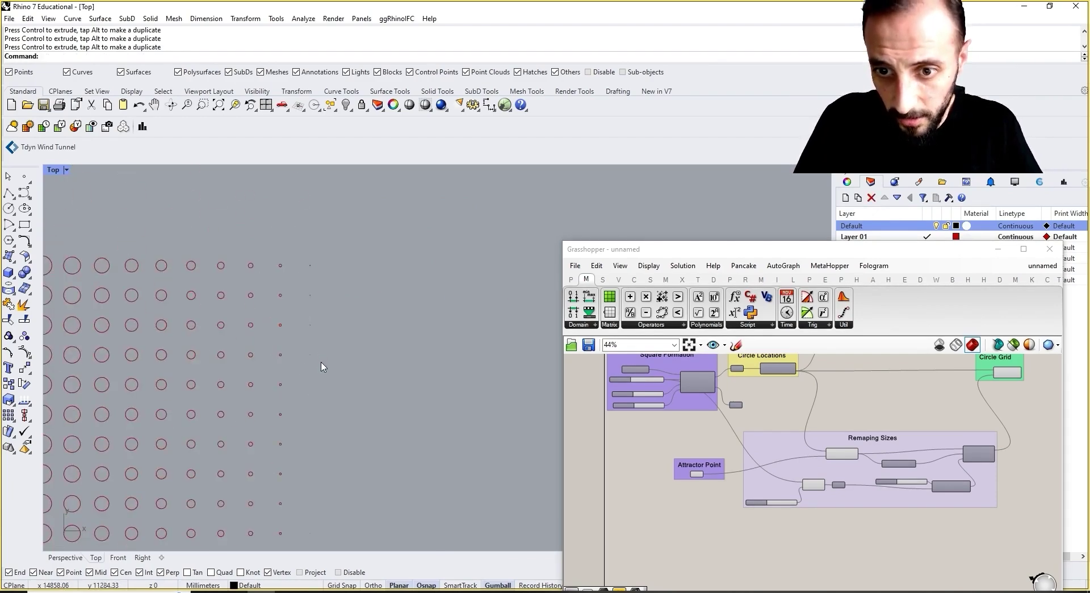
scroll(83, 365, "up", 10)
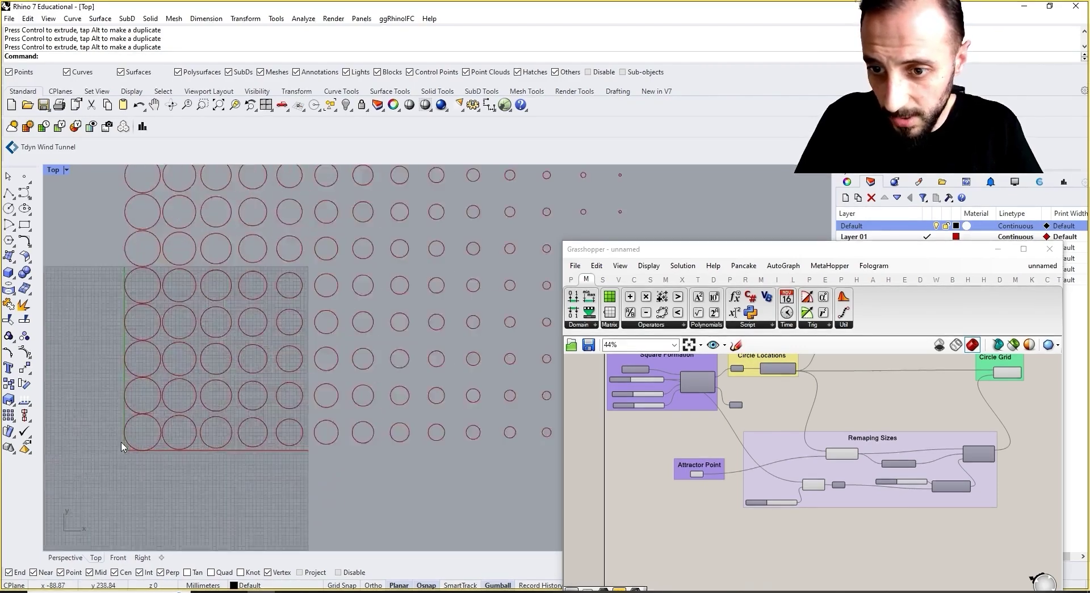
Examine how the largest circles meet at the grid's origin corner, and move the attractor point back to just beyond the grid's right edge
scroll(175, 369, "up", 5)
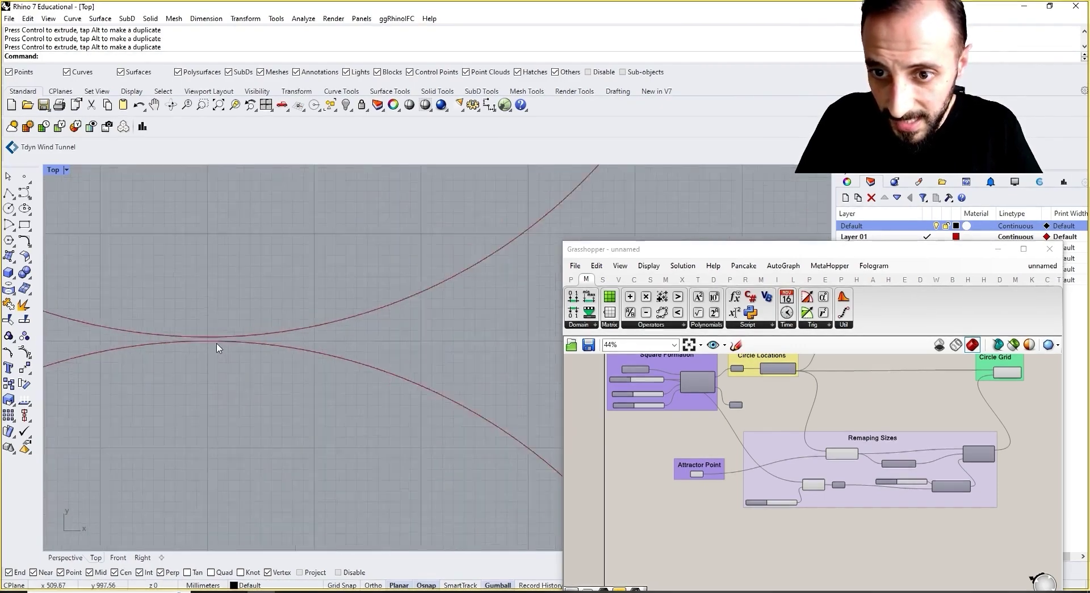
scroll(213, 339, "down", 2)
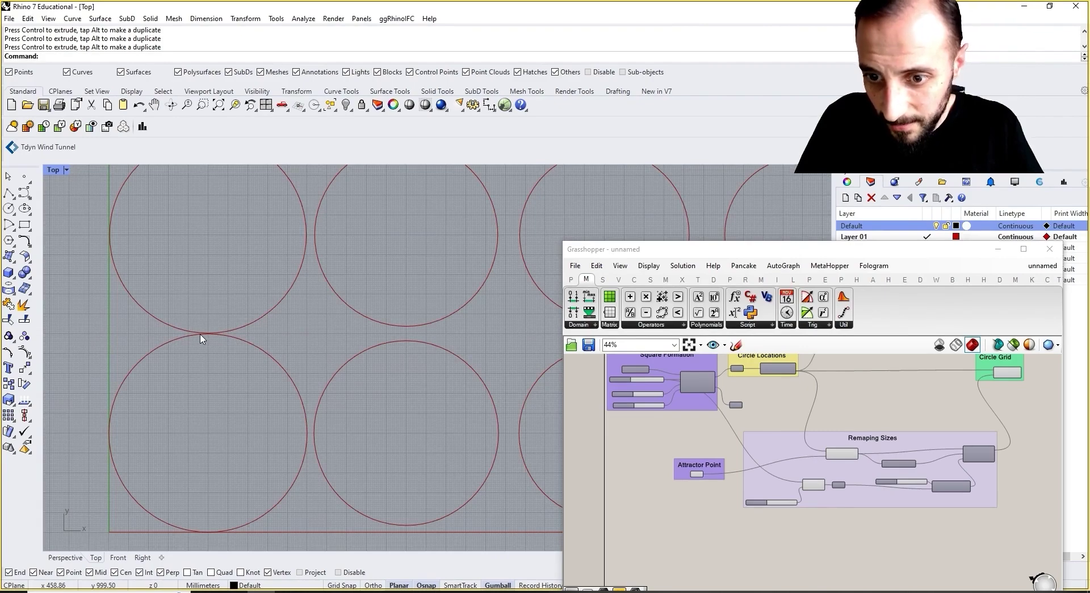
scroll(223, 345, "up", 3)
scroll(243, 359, "down", 8)
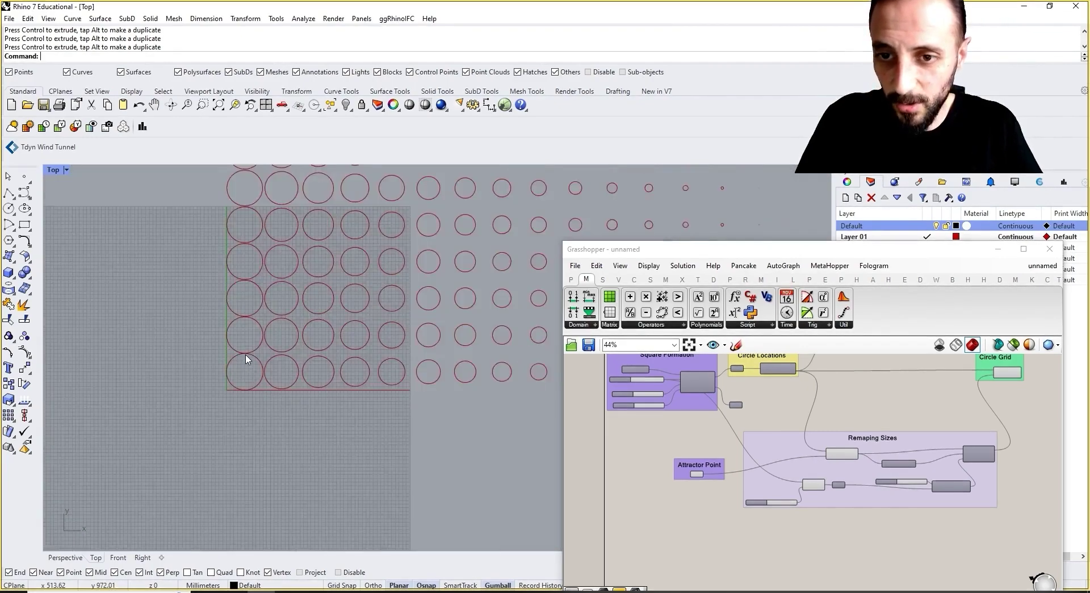
right_click_drag(903, 510, 785, 515)
right_click_drag(467, 370, 344, 372)
scroll(346, 372, "down", 6)
left_click_drag(507, 342, 348, 340)
right_click_drag(390, 346, 441, 338)
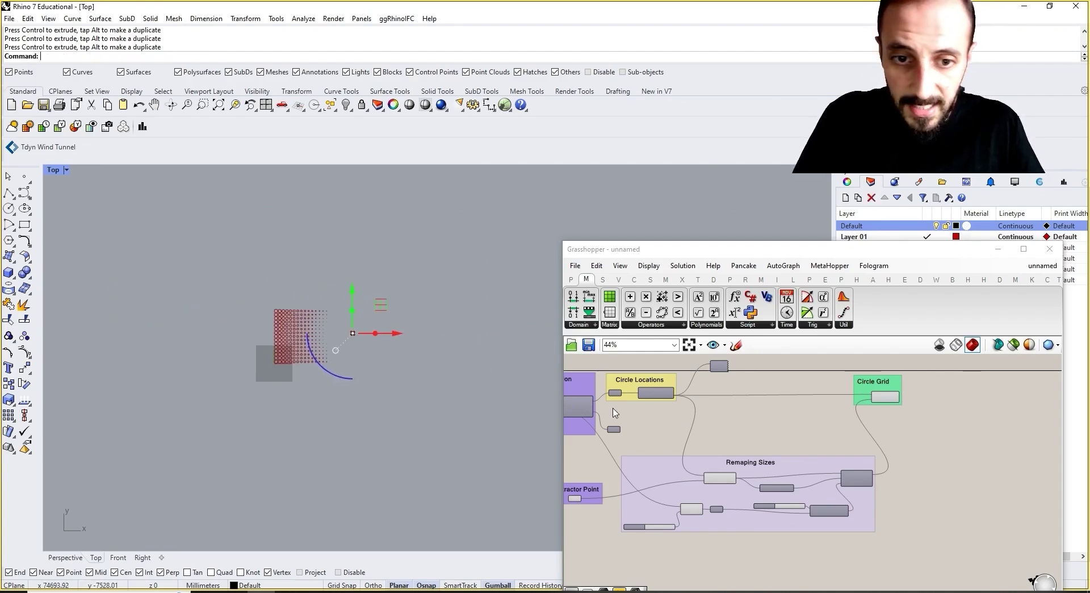
Enlarge the square grid by setting its Extent X to 44 and its Extent Y to 63
right_click_drag(612, 410, 785, 425)
scroll(690, 432, "up", 6)
scroll(696, 435, "up", 1)
left_click_drag(702, 441, 728, 441)
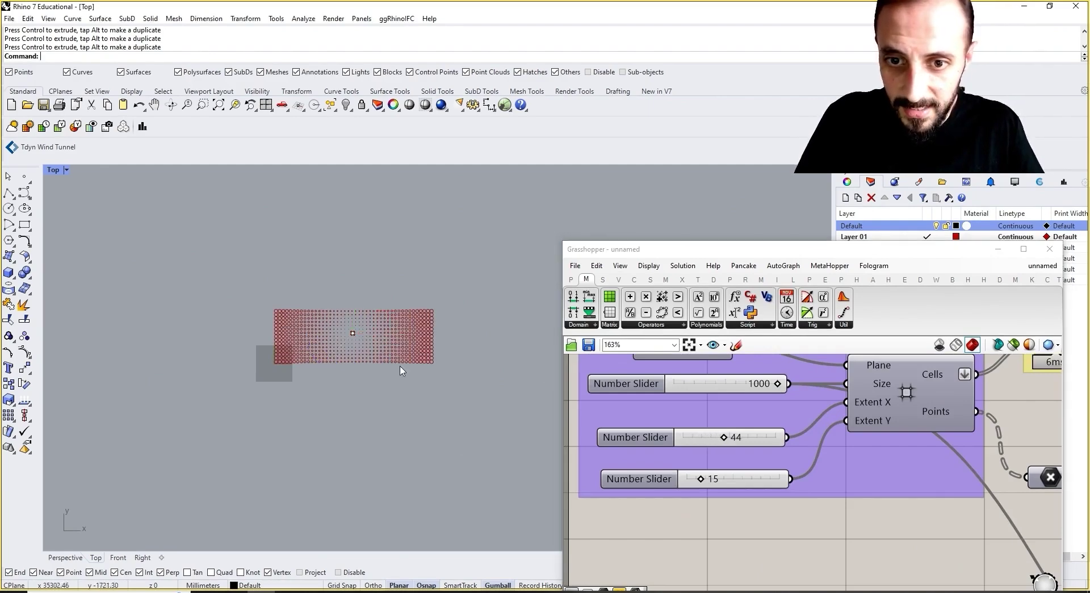
scroll(351, 325, "up", 6)
right_click_drag(389, 366, 350, 367)
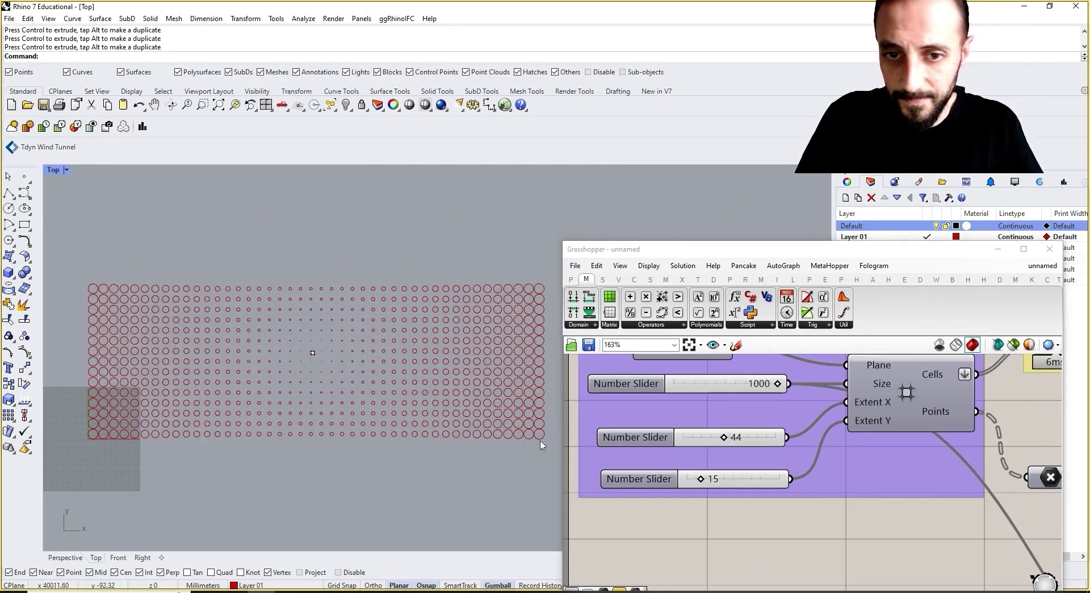
left_click_drag(702, 481, 745, 479)
scroll(295, 423, "down", 3)
Move the attractor point up into the enlarged grid and place it slightly left of centre in the lower half
left_click(311, 443)
left_click_drag(310, 400, 311, 264)
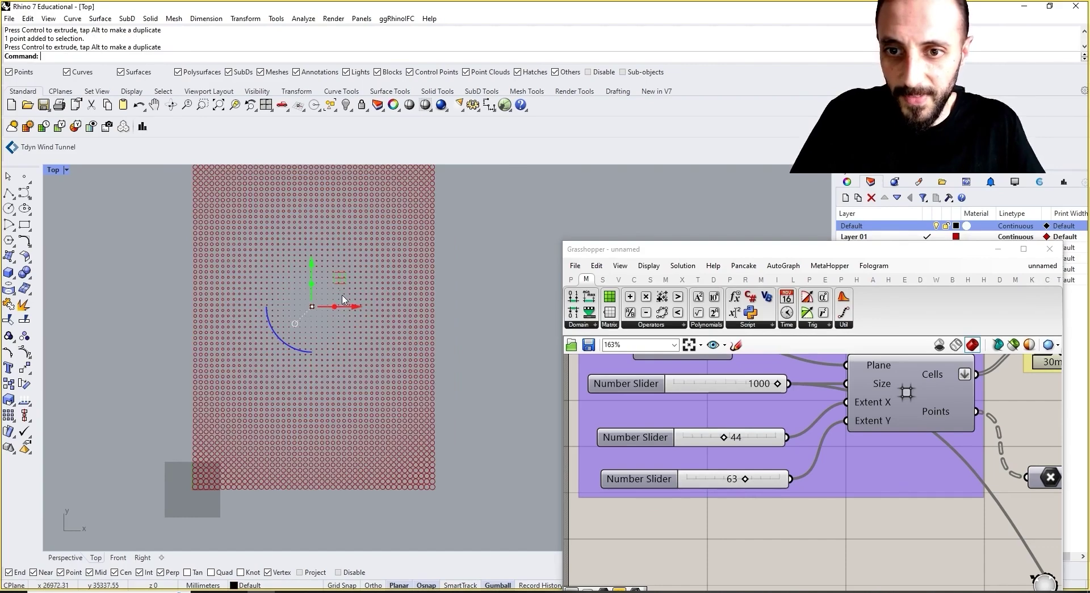
left_click_drag(351, 307, 328, 353)
right_click_drag(366, 375, 358, 437)
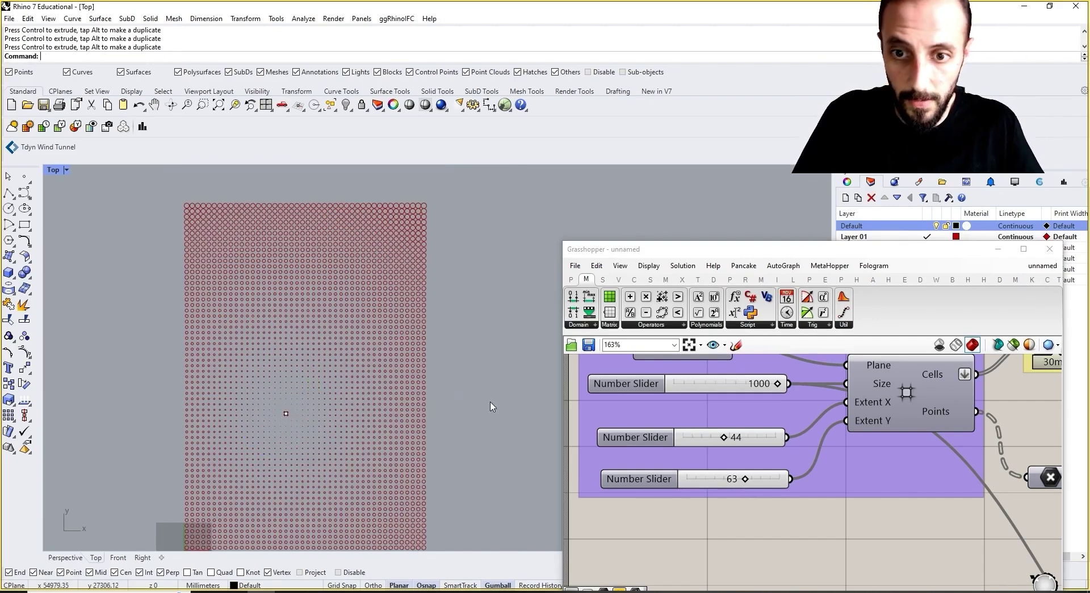
Select the Circle component in the Circle Grid group, nudge it slightly, and examine the highlighted circles in the Top viewport
scroll(784, 494, "down", 5)
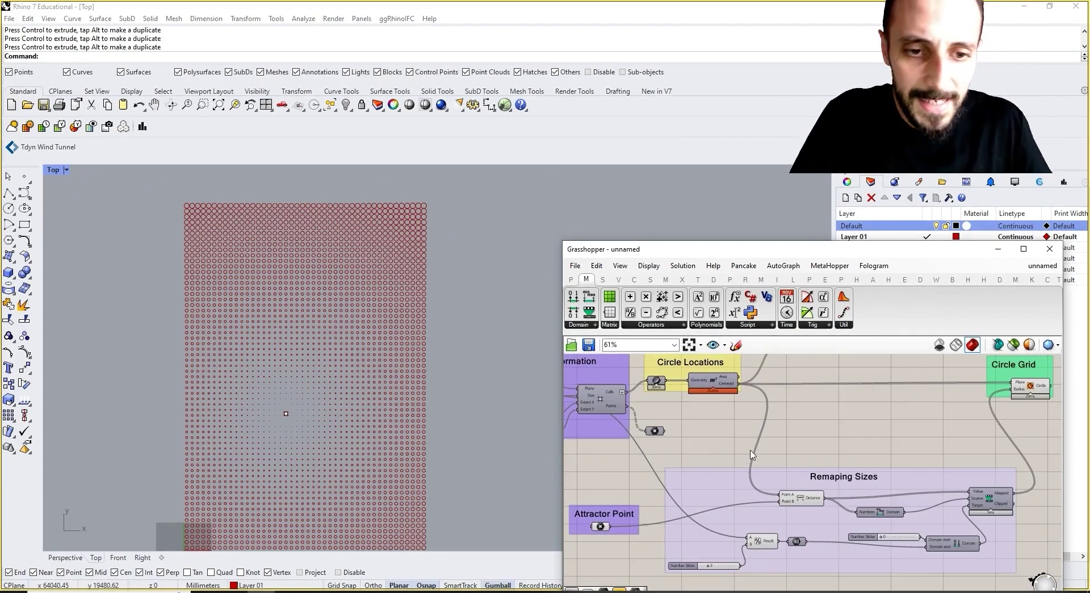
scroll(751, 454, "down", 4)
scroll(840, 434, "up", 4)
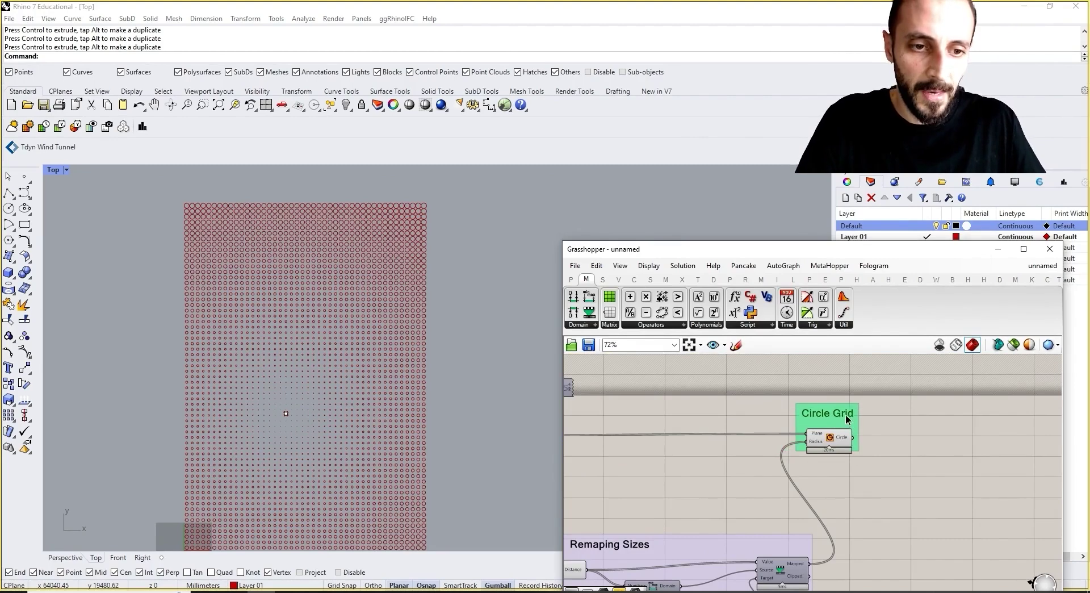
left_click(834, 443)
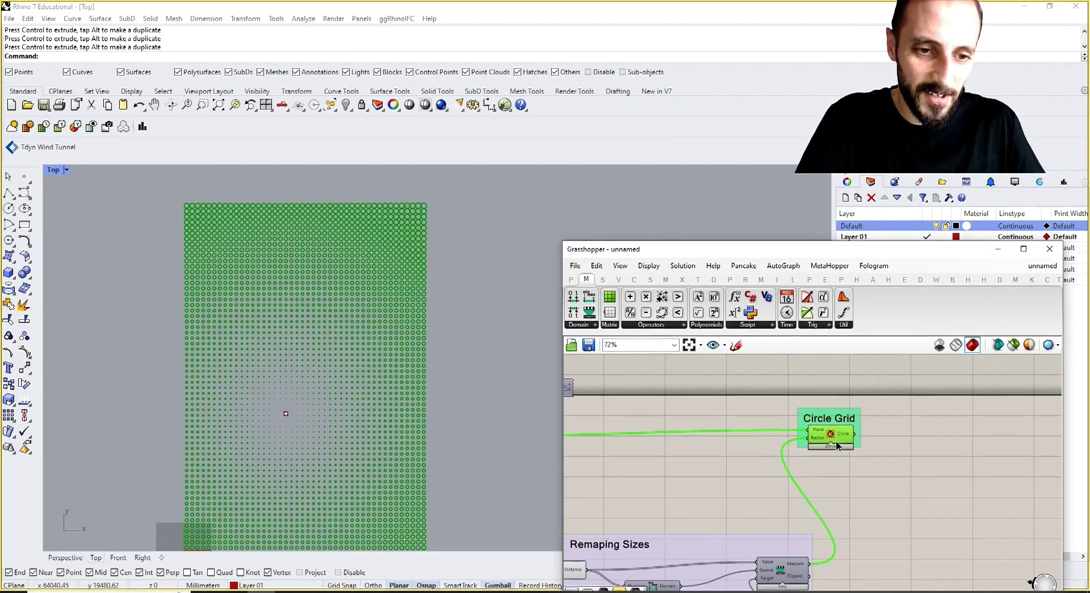
left_click_drag(835, 448, 834, 442)
right_click_drag(845, 475, 867, 475)
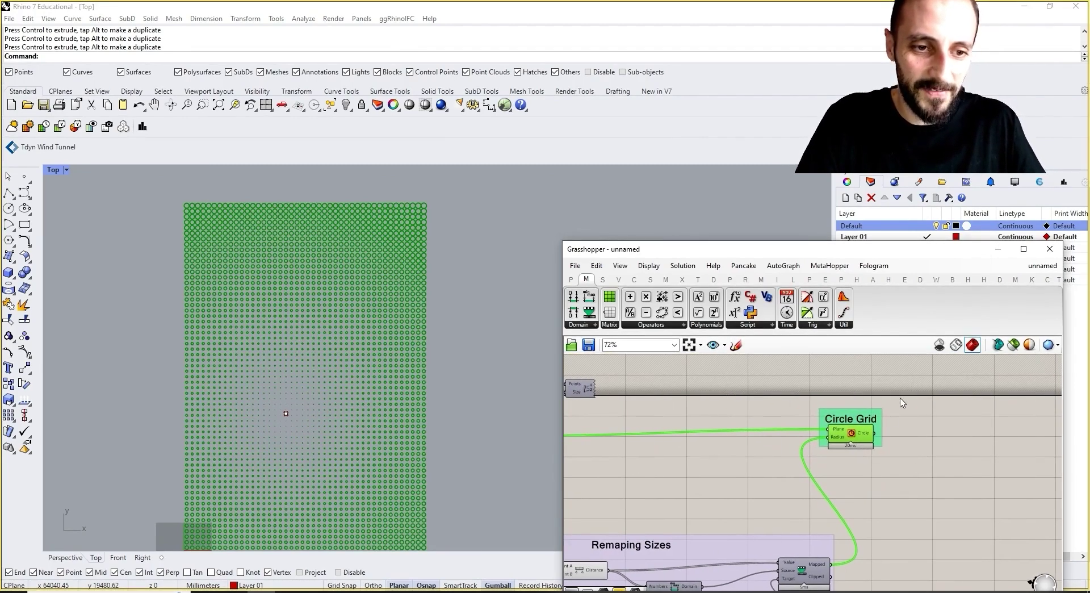
right_click_drag(431, 440, 474, 389)
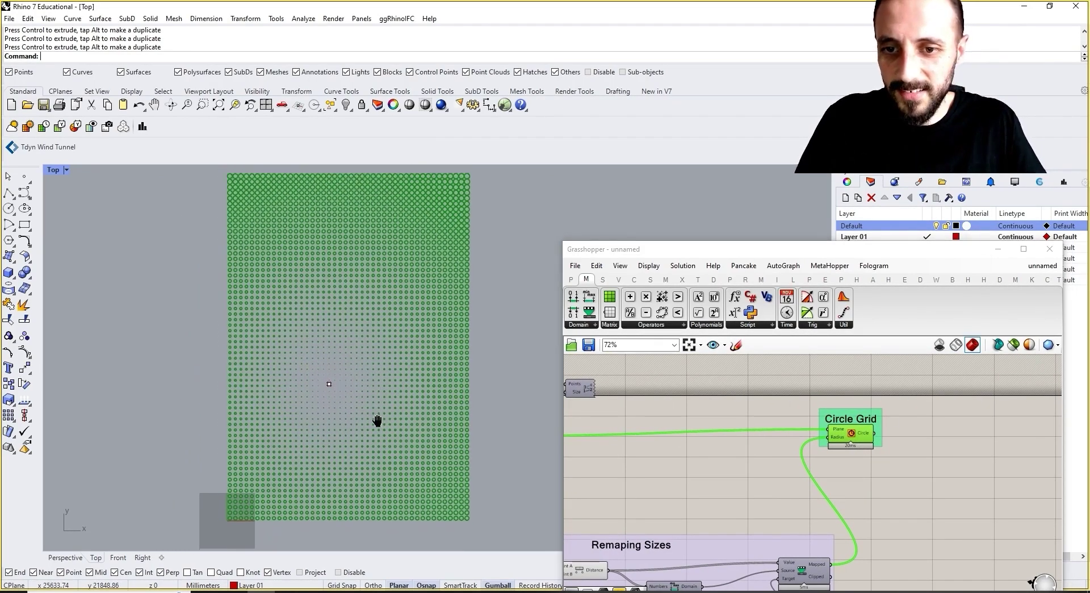